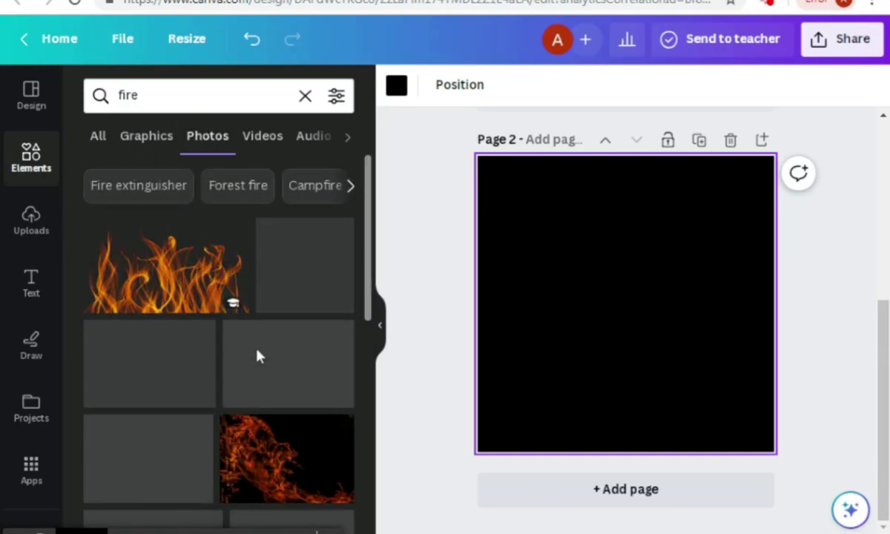
Add the photo of orange flames on black to page 2, place it in the page's bottom-left corner and duplicate it
{"action": "scroll", "coordinate": [258, 356], "scroll_direction": "down", "scroll_amount": 2}
{"action": "left_click", "coordinate": [261, 382]}
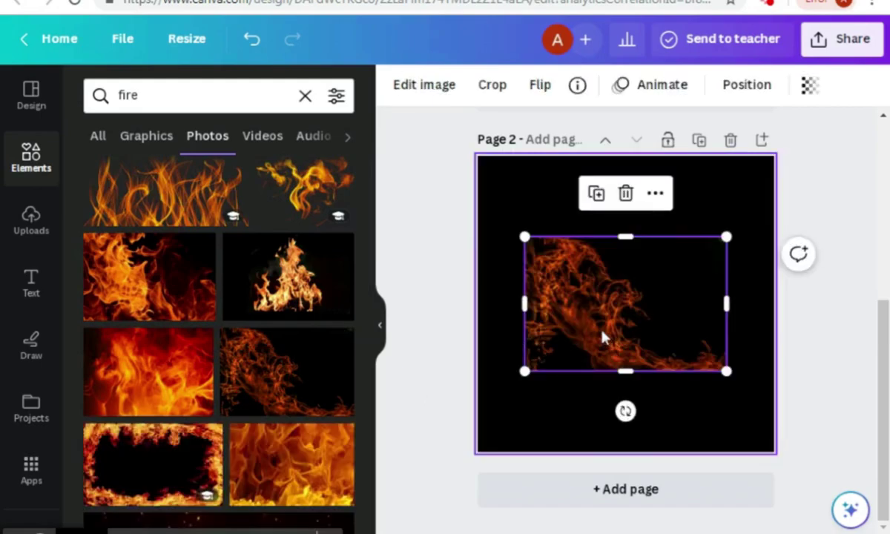
{"action": "left_click_drag", "start_coordinate": [589, 314], "coordinate": [650, 223]}
{"action": "left_click", "coordinate": [521, 319]}
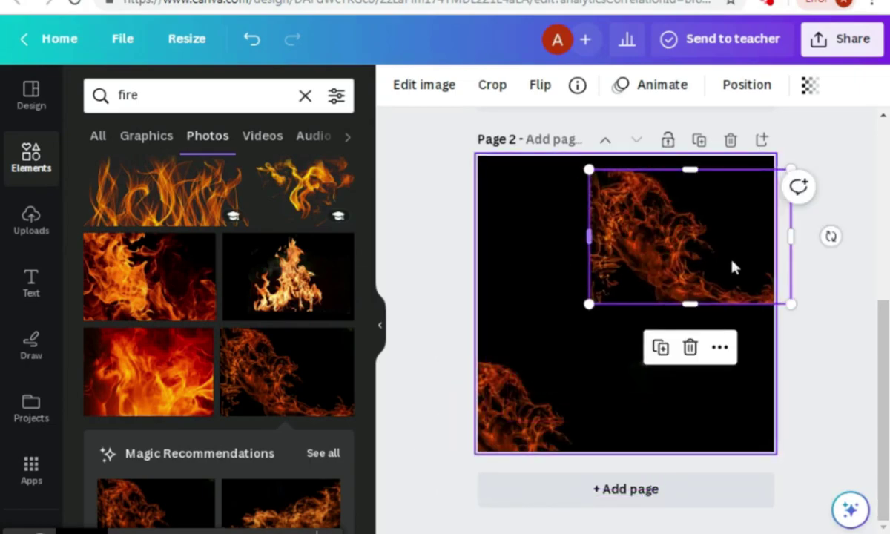
Rotate the duplicated flame photo and fit it into the page's top-right corner
{"action": "left_click", "coordinate": [831, 236]}
{"action": "left_click_drag", "start_coordinate": [831, 236], "coordinate": [603, 169]}
{"action": "mouse_move", "coordinate": [677, 273]}
{"action": "left_mouse_down"}
{"action": "mouse_move", "coordinate": [700, 184]}
{"action": "mouse_move", "coordinate": [696, 191]}
{"action": "left_mouse_up"}
Duplicate the flame photo and place rotated copies in the page's bottom-right and top-left corners
{"action": "left_click", "coordinate": [683, 275]}
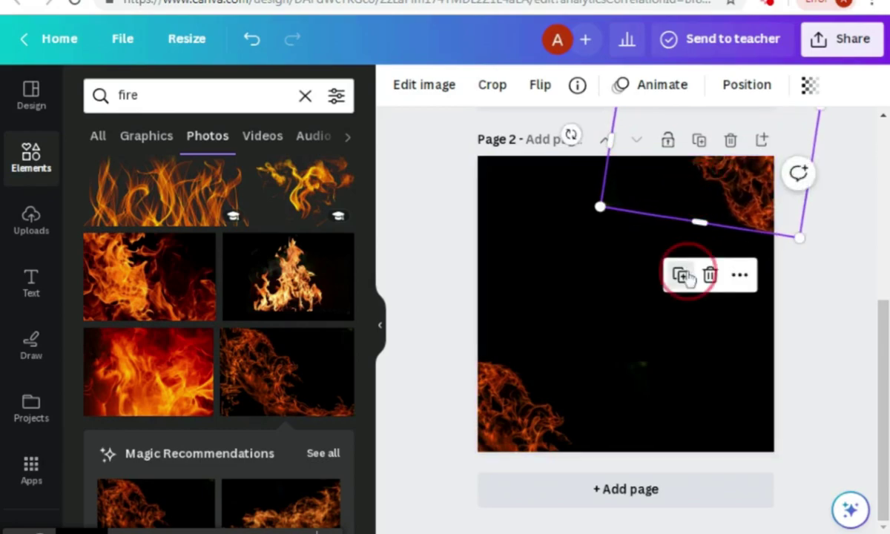
{"action": "left_click_drag", "start_coordinate": [685, 236], "coordinate": [635, 360]}
{"action": "left_click_drag", "start_coordinate": [494, 319], "coordinate": [715, 297]}
{"action": "left_click_drag", "start_coordinate": [684, 387], "coordinate": [491, 150]}
Set the transparency of the page's top-left flame photo to 69 and of the top-right one to 73
{"action": "left_click", "coordinate": [777, 222]}
{"action": "left_click", "coordinate": [808, 86]}
{"action": "left_click_drag", "start_coordinate": [771, 162], "coordinate": [760, 155]}
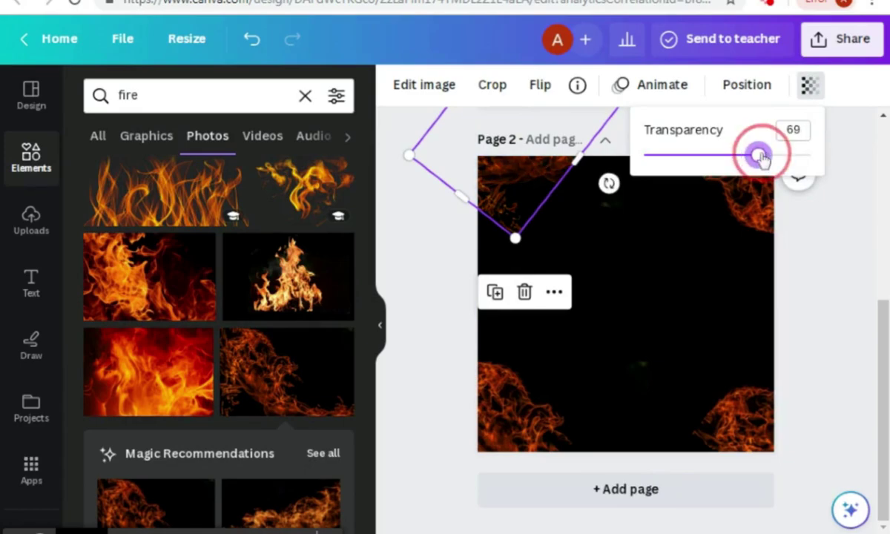
{"action": "left_click", "coordinate": [746, 195]}
{"action": "left_click", "coordinate": [809, 87]}
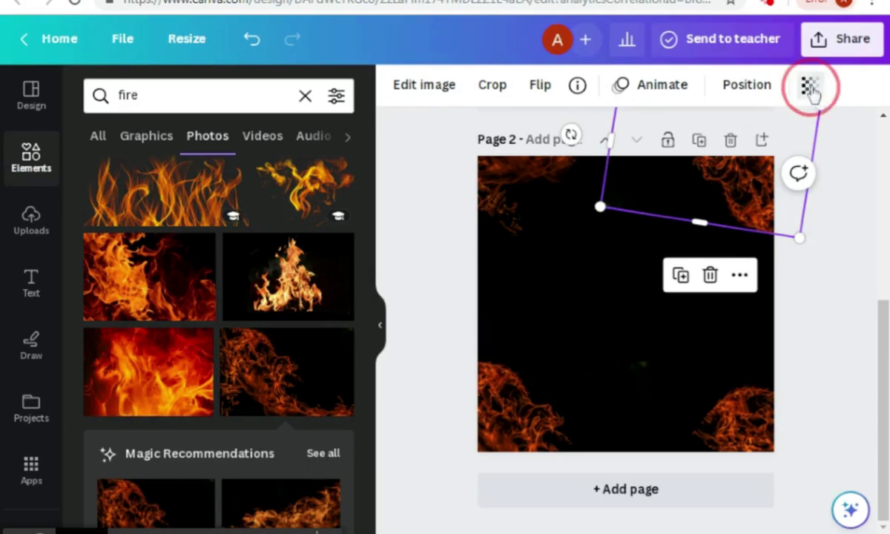
{"action": "left_click_drag", "start_coordinate": [811, 155], "coordinate": [766, 160]}
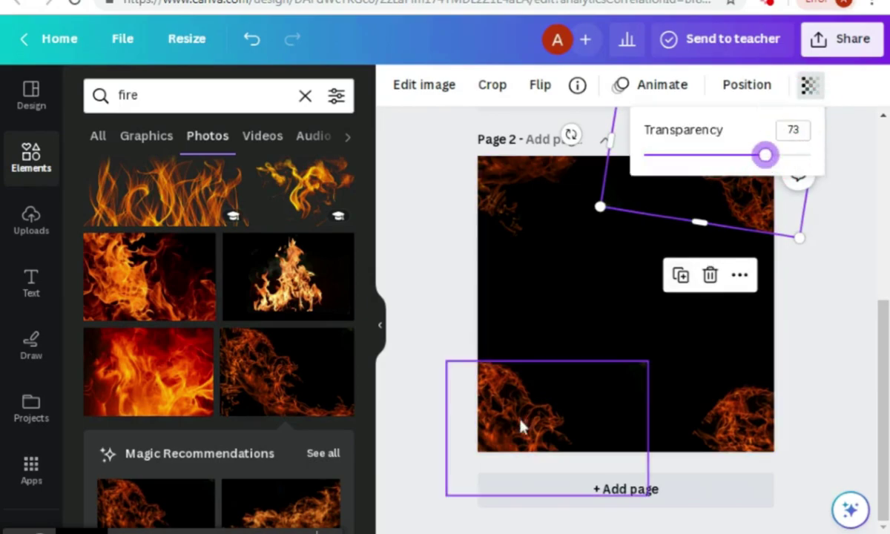
Set the transparency of the page's bottom-left flame photo to 72 and of the bottom-right one to 73
{"action": "left_click", "coordinate": [810, 87]}
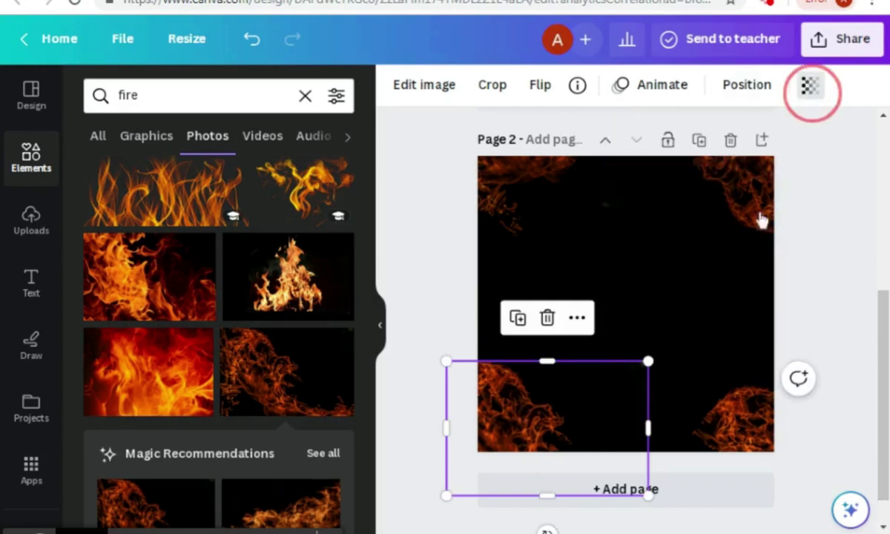
{"action": "left_click", "coordinate": [764, 155]}
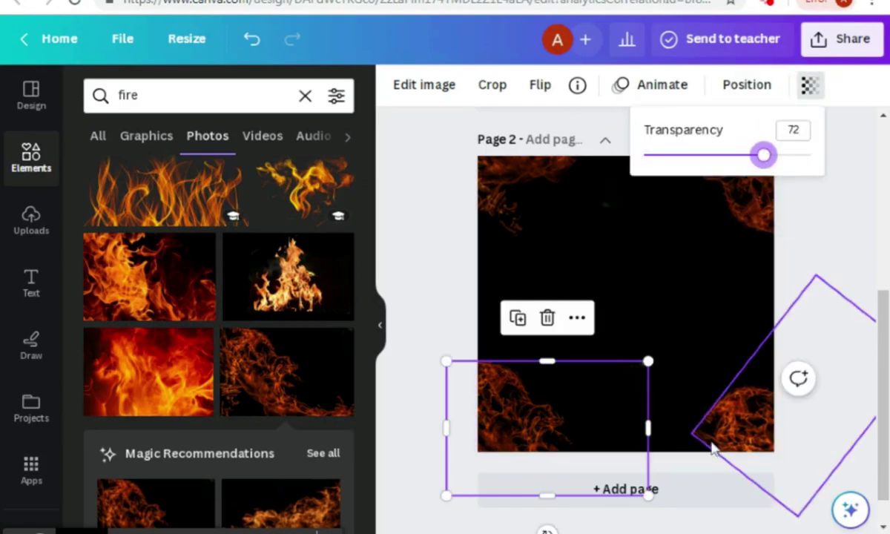
{"action": "left_click", "coordinate": [740, 436]}
{"action": "left_click", "coordinate": [810, 85]}
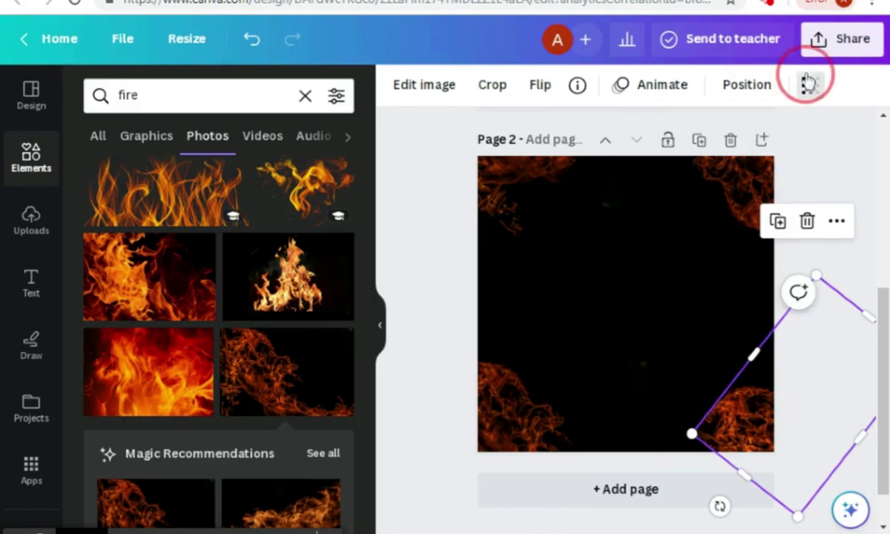
{"action": "left_click", "coordinate": [767, 155]}
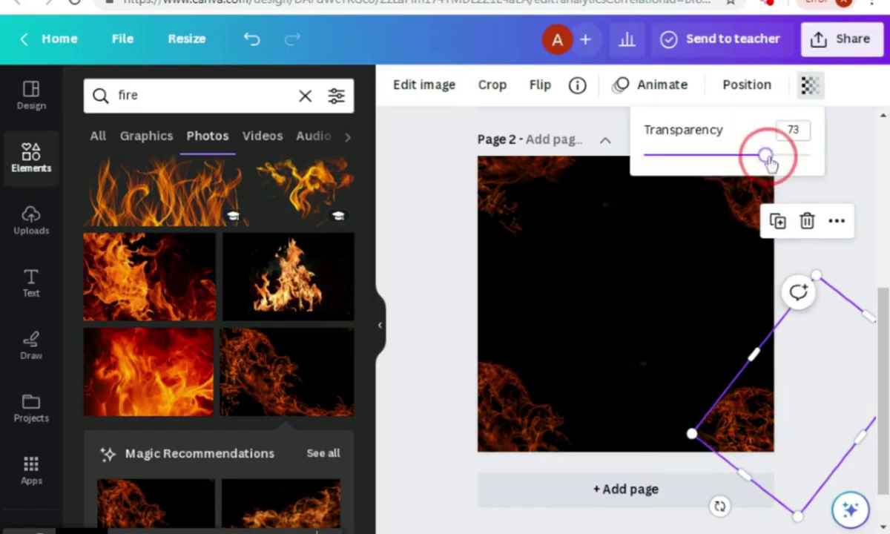
{"action": "left_click", "coordinate": [652, 356]}
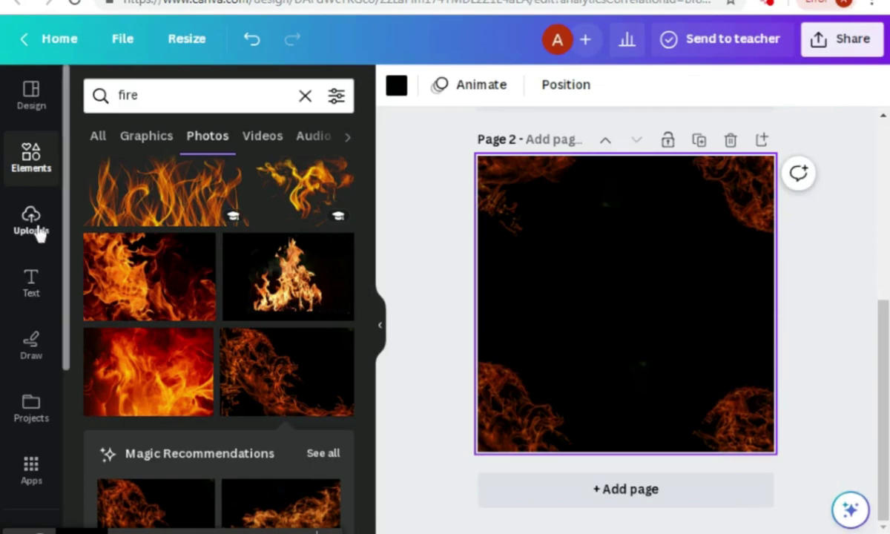
Search the elements for "burger" and add the photo of the tall burger with lettuce, tomato and white sauce
{"action": "left_click", "coordinate": [304, 98]}
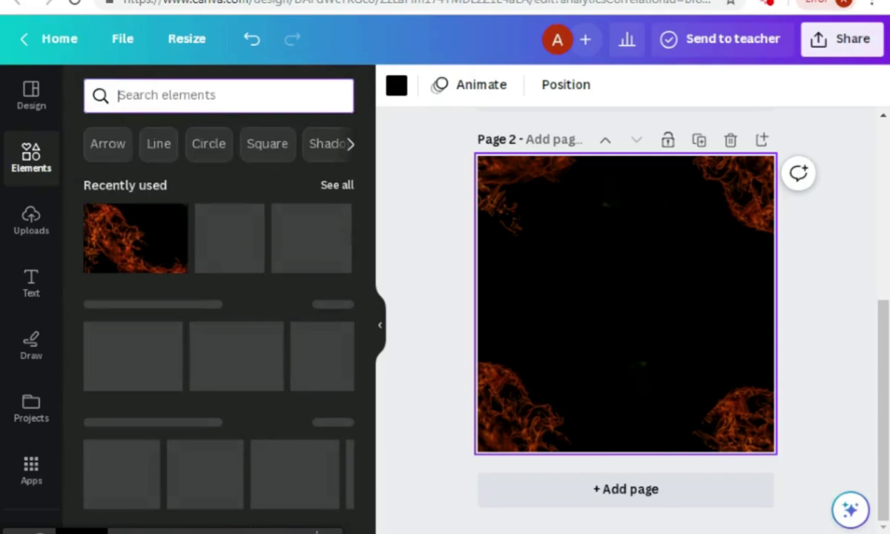
{"action": "left_click", "coordinate": [189, 98]}
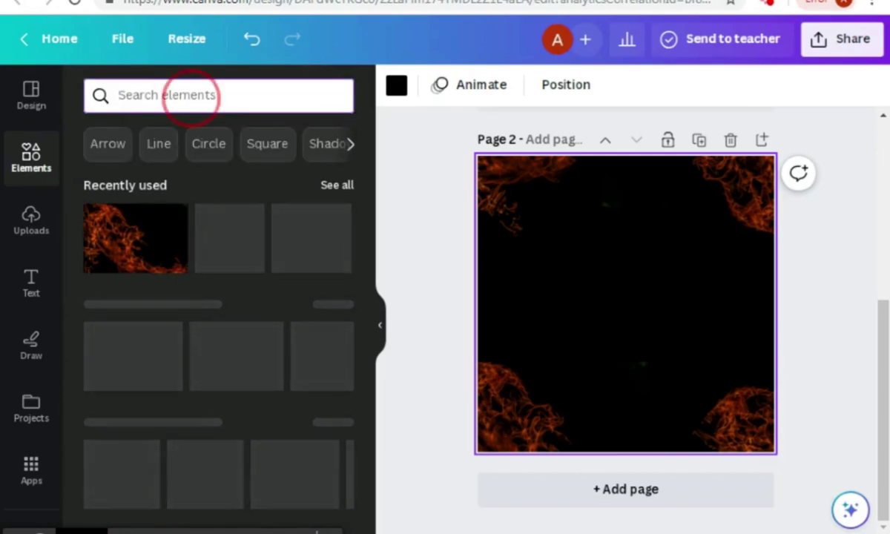
{"action": "type", "text": "b"}
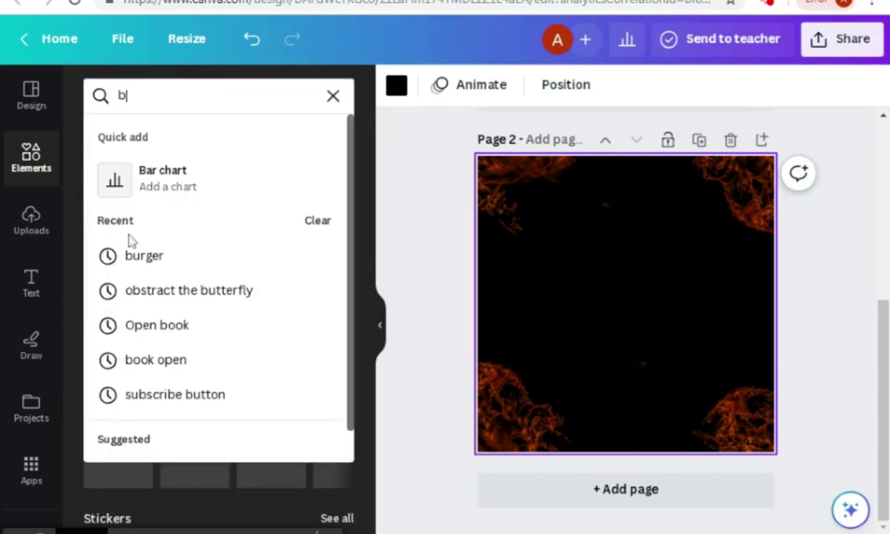
{"action": "left_click", "coordinate": [145, 256]}
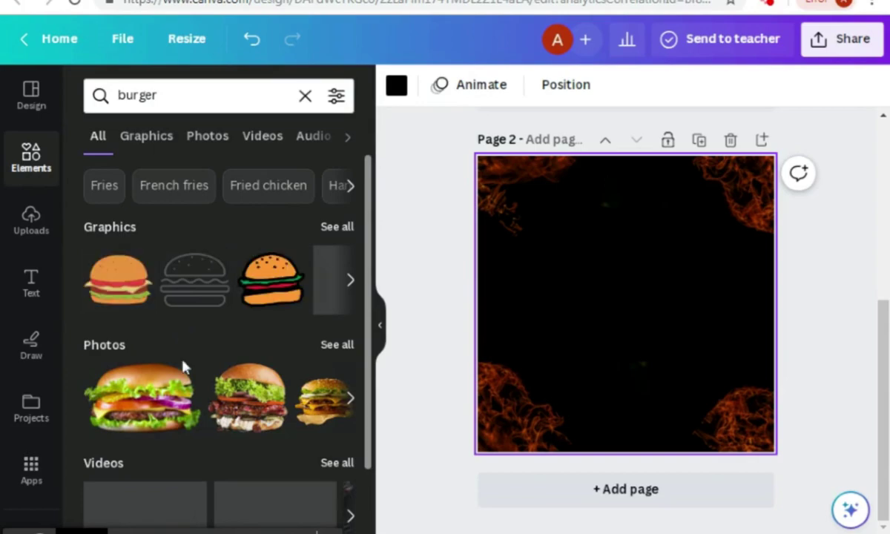
{"action": "left_click_drag", "start_coordinate": [510, 419], "coordinate": [576, 353]}
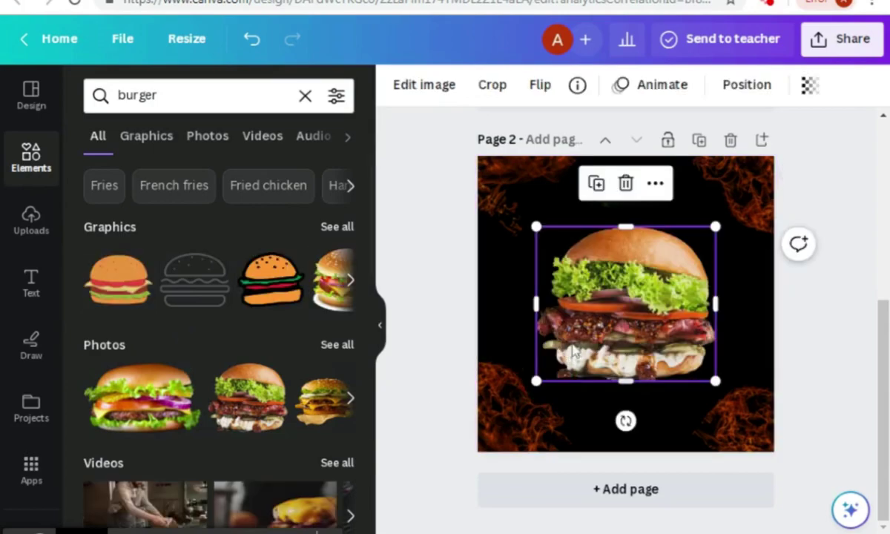
Enlarge the burger photo slightly and center it horizontally, a little below the middle of the page
{"action": "left_click_drag", "start_coordinate": [537, 381], "coordinate": [524, 391]}
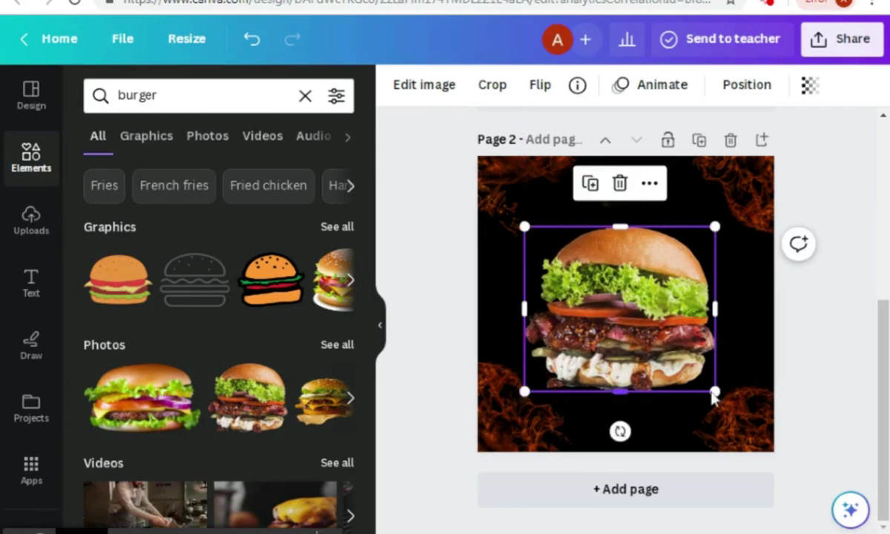
{"action": "left_click_drag", "start_coordinate": [714, 391], "coordinate": [725, 398]}
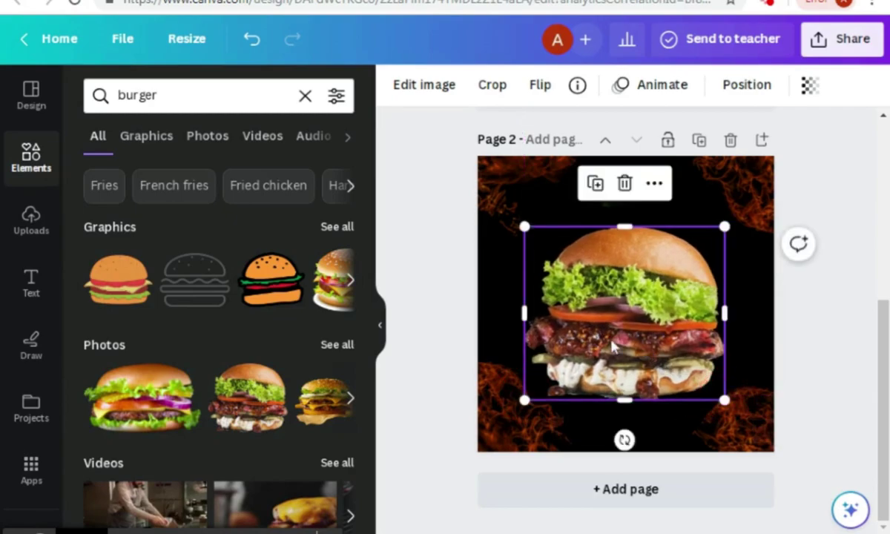
{"action": "left_click_drag", "start_coordinate": [573, 316], "coordinate": [616, 347]}
Add the red neon PIZZA PARTY font combination and replace the word PIZZA with BURGER
{"action": "left_click", "coordinate": [31, 281]}
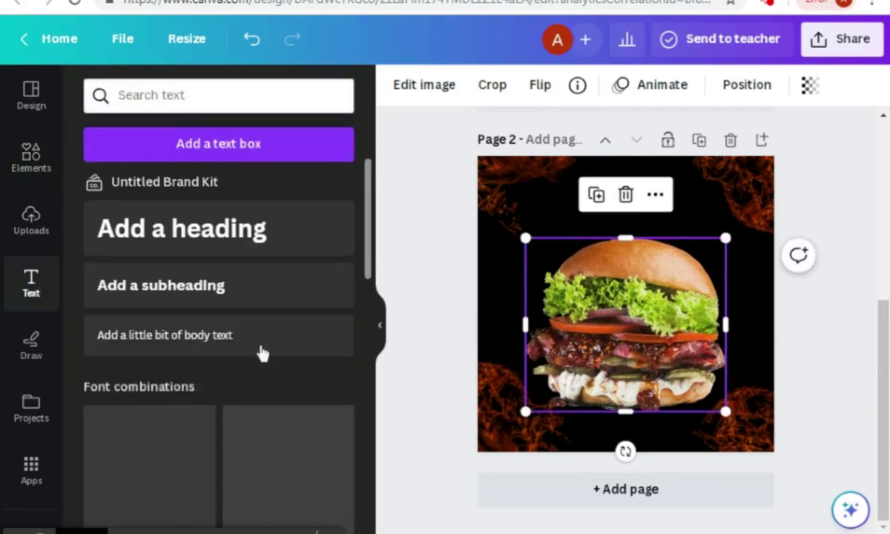
{"action": "scroll", "coordinate": [260, 352], "scroll_direction": "down", "scroll_amount": 2}
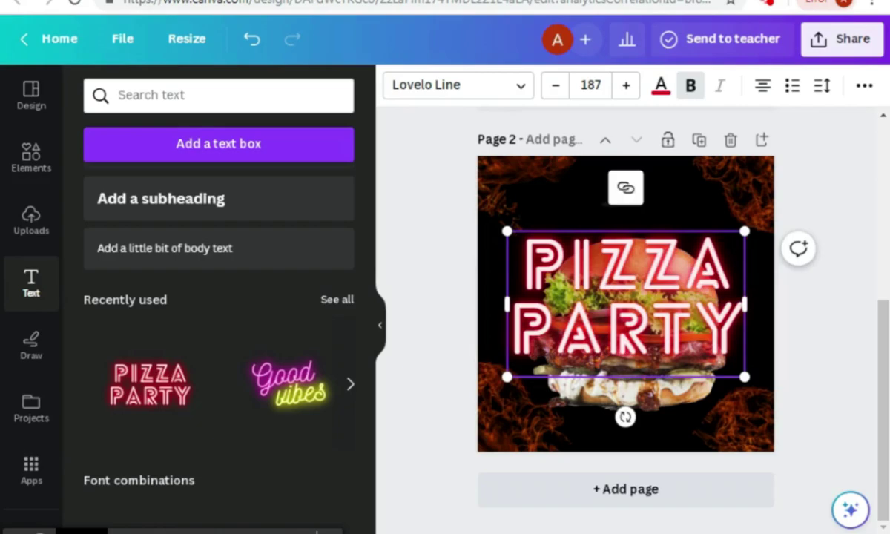
{"action": "double_click", "coordinate": [627, 264]}
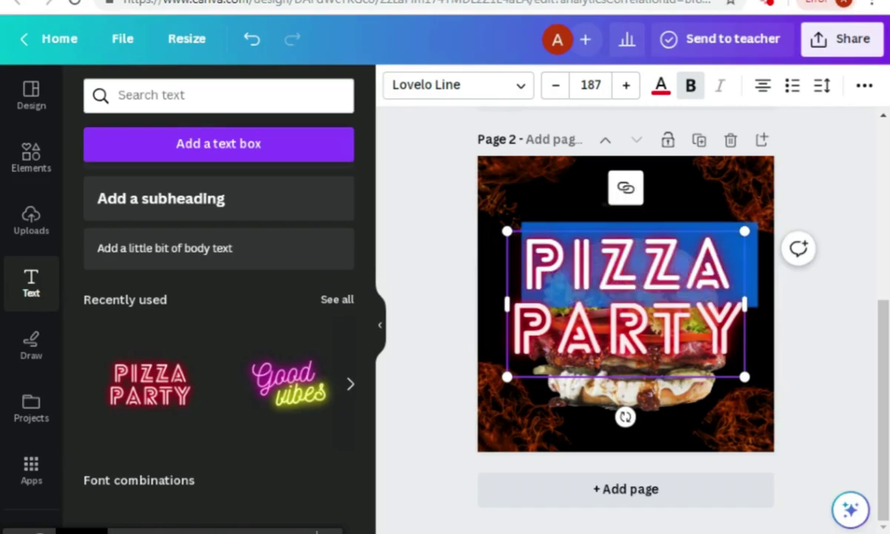
{"action": "key", "text": "BackSpace"}
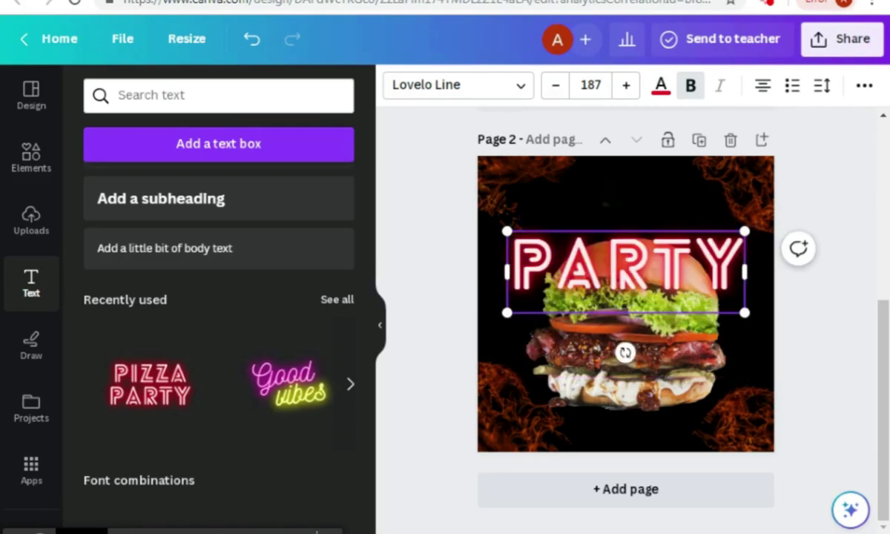
{"action": "type", "text": "BURGER"}
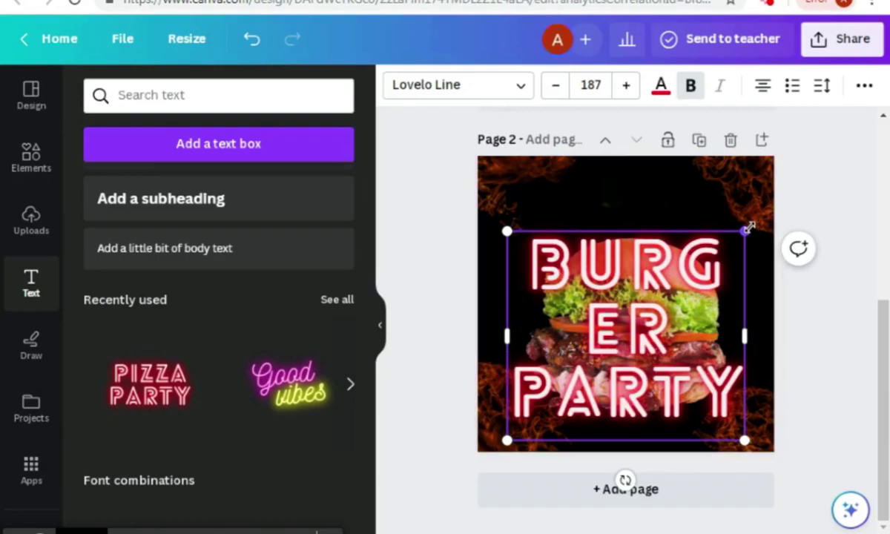
Shrink the neon text to font size 139 and widen its box so BURGER fits on one line
{"action": "left_click_drag", "start_coordinate": [744, 231], "coordinate": [684, 286]}
{"action": "left_click_drag", "start_coordinate": [687, 361], "coordinate": [738, 336]}
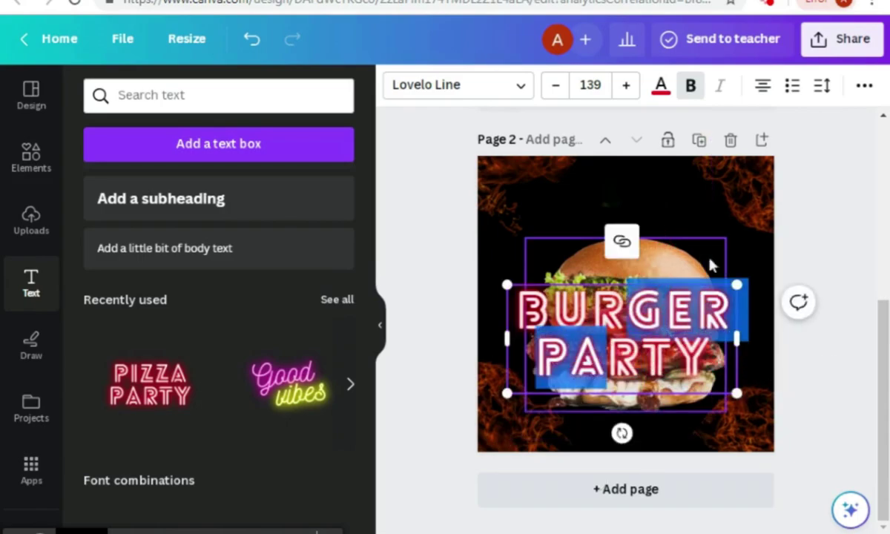
{"action": "key", "text": "Escape"}
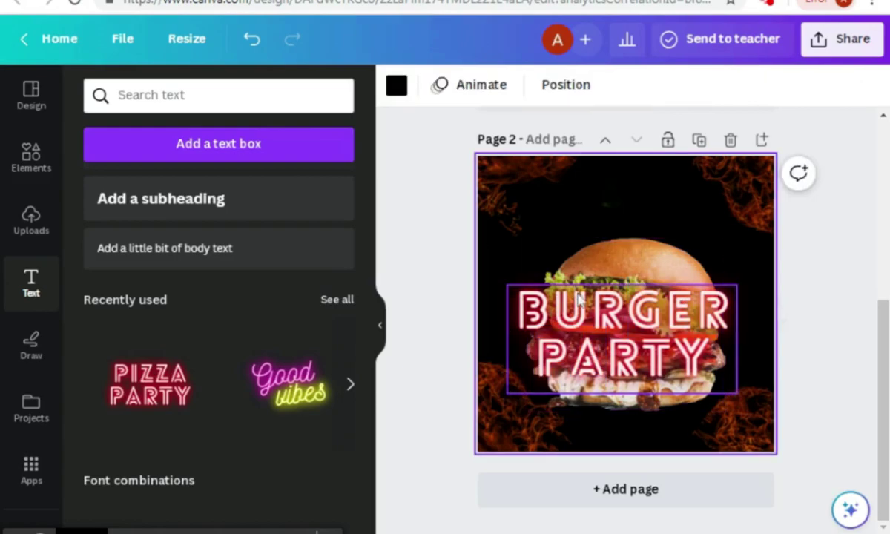
Move the BURGER PARTY text up over the burger and enlarge it to font size 178, spanning the page width
{"action": "left_click", "coordinate": [597, 332]}
{"action": "left_click_drag", "start_coordinate": [579, 331], "coordinate": [597, 300]}
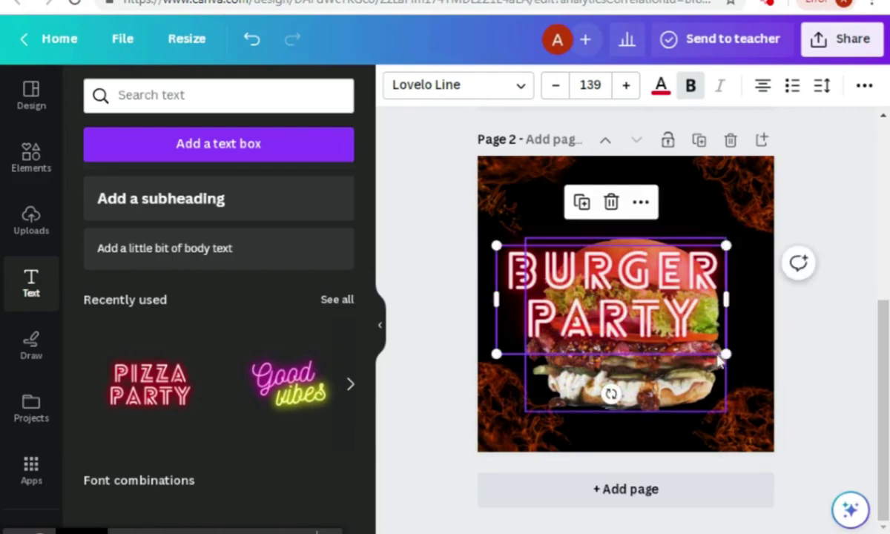
{"action": "left_click_drag", "start_coordinate": [726, 356], "coordinate": [774, 377]}
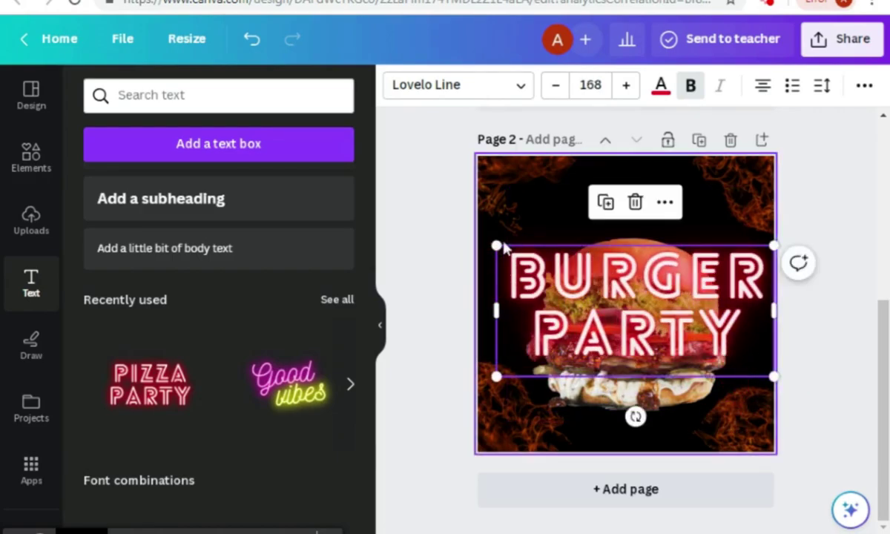
{"action": "left_click_drag", "start_coordinate": [495, 245], "coordinate": [480, 242]}
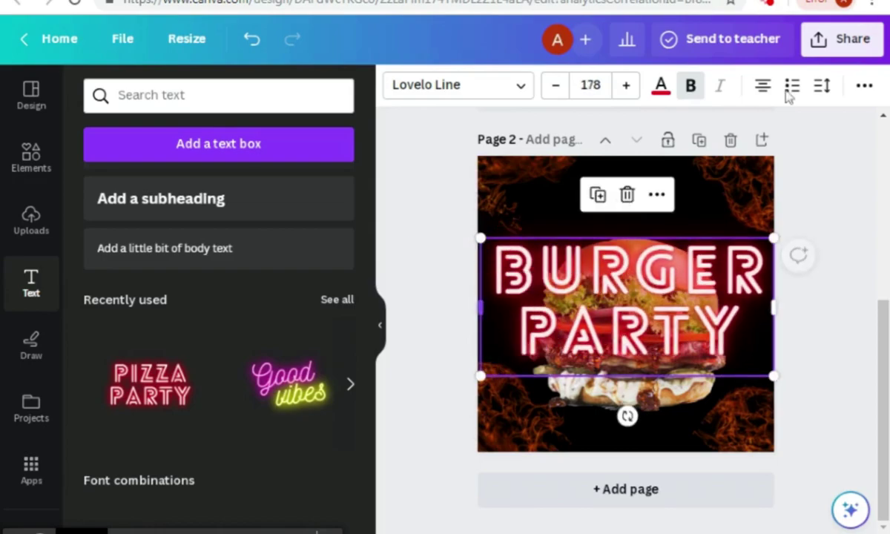
Send the BURGER PARTY text backward, behind the burger photo
{"action": "left_click", "coordinate": [864, 86]}
{"action": "left_click", "coordinate": [790, 127]}
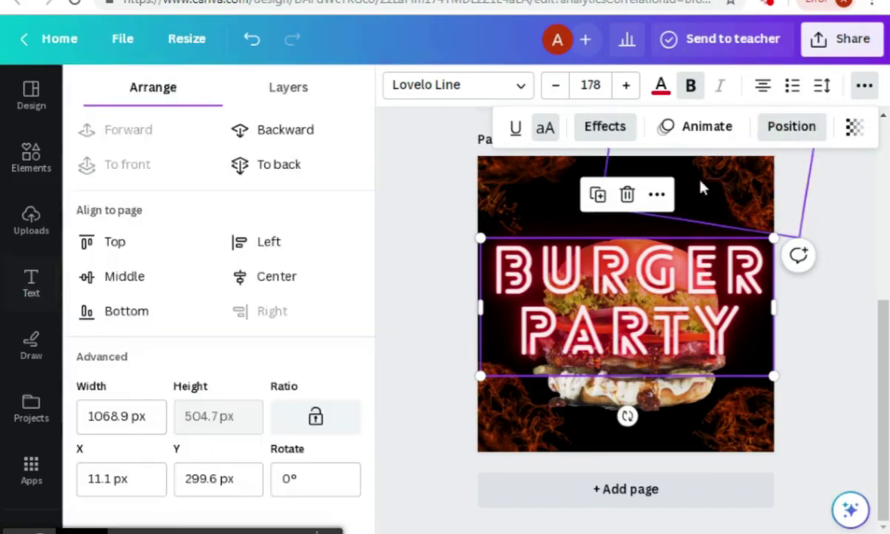
{"action": "left_click", "coordinate": [297, 136]}
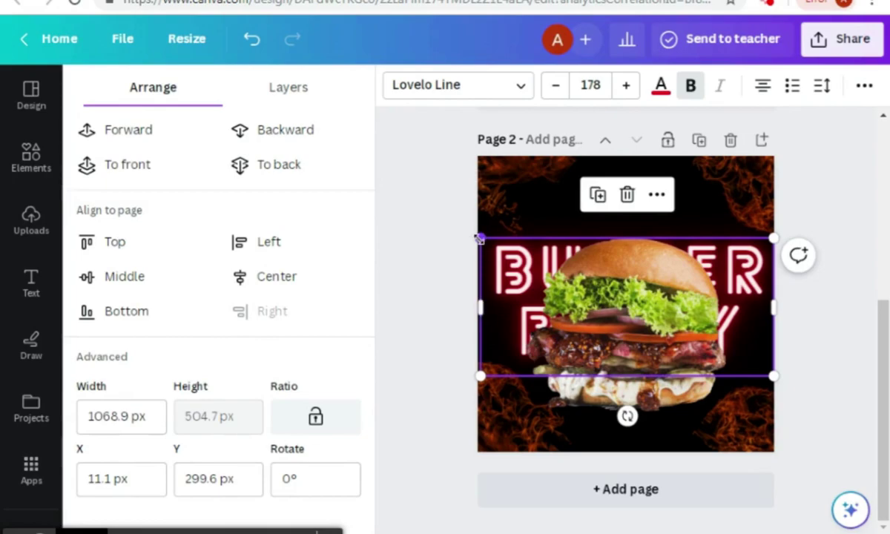
Set the transparency of the neon BURGER PARTY text behind the burger to 79
{"action": "left_click", "coordinate": [604, 272]}
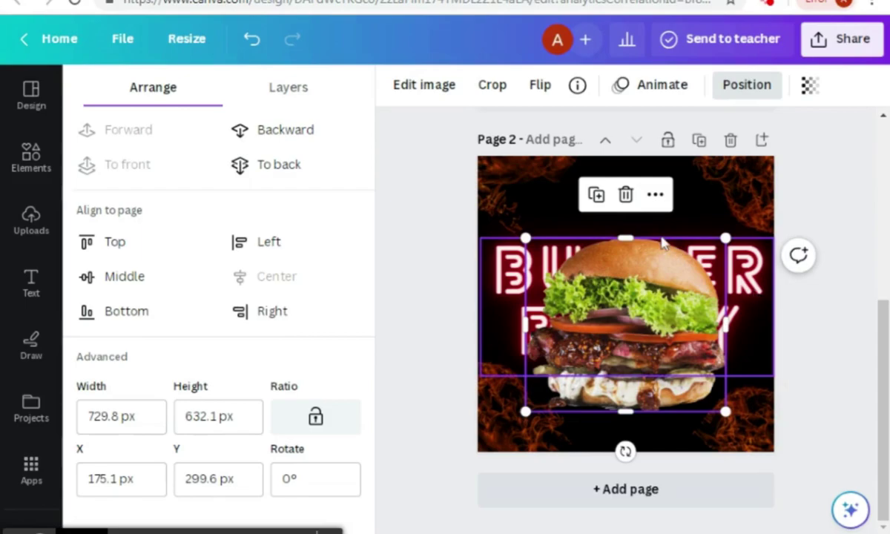
{"action": "left_click", "coordinate": [627, 247]}
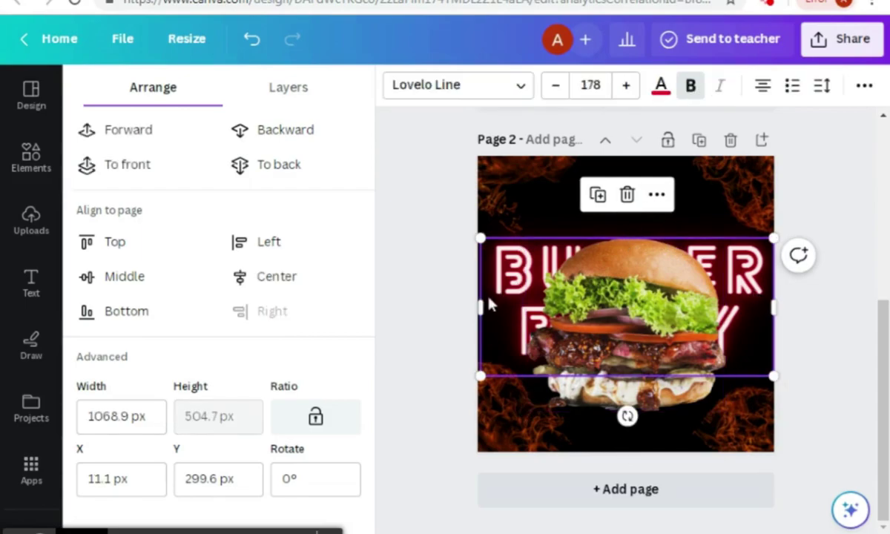
{"action": "left_click", "coordinate": [412, 304]}
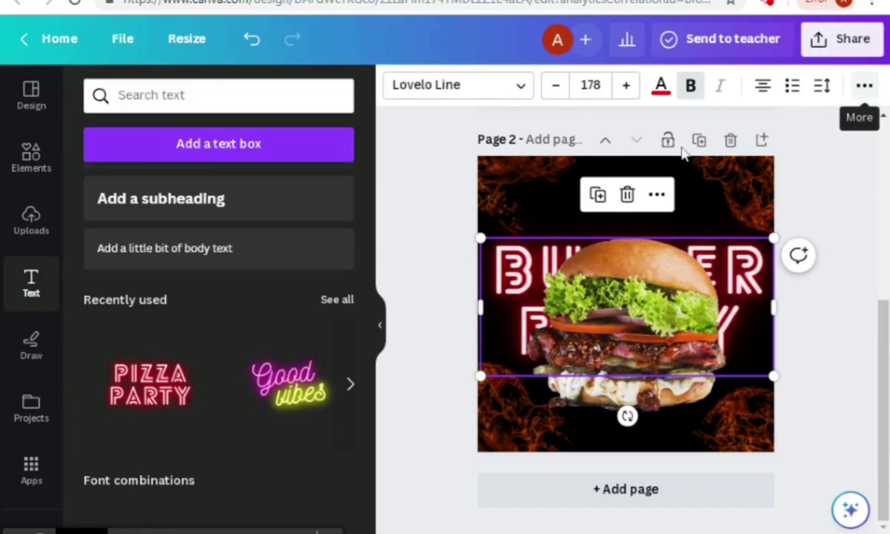
{"action": "left_click", "coordinate": [862, 87]}
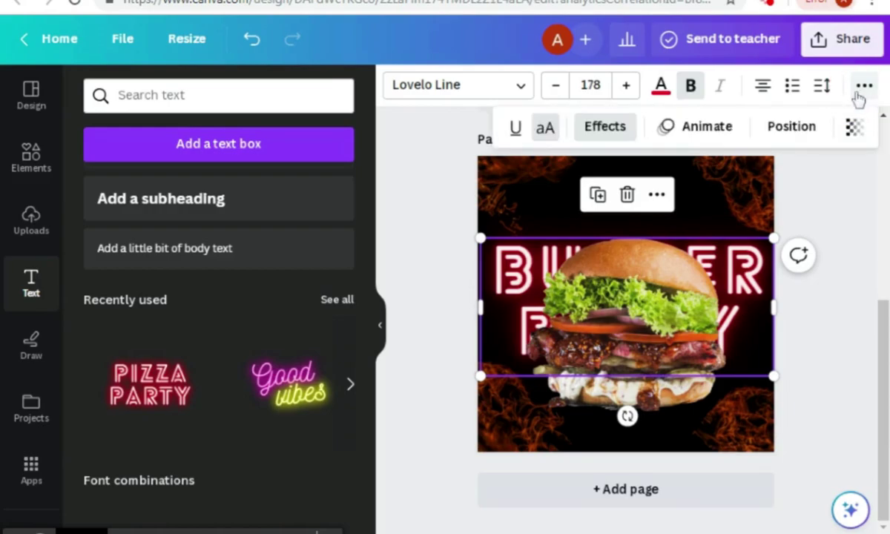
{"action": "left_click", "coordinate": [855, 128]}
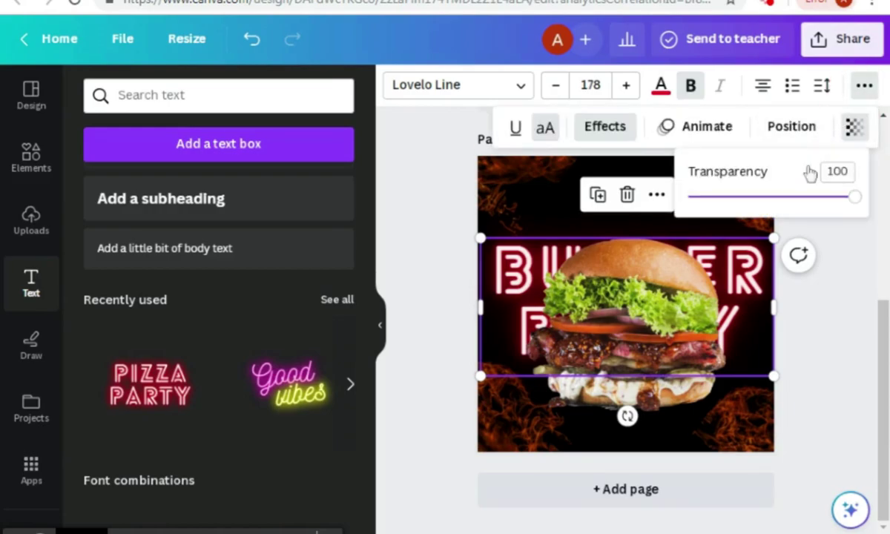
{"action": "left_click", "coordinate": [804, 198]}
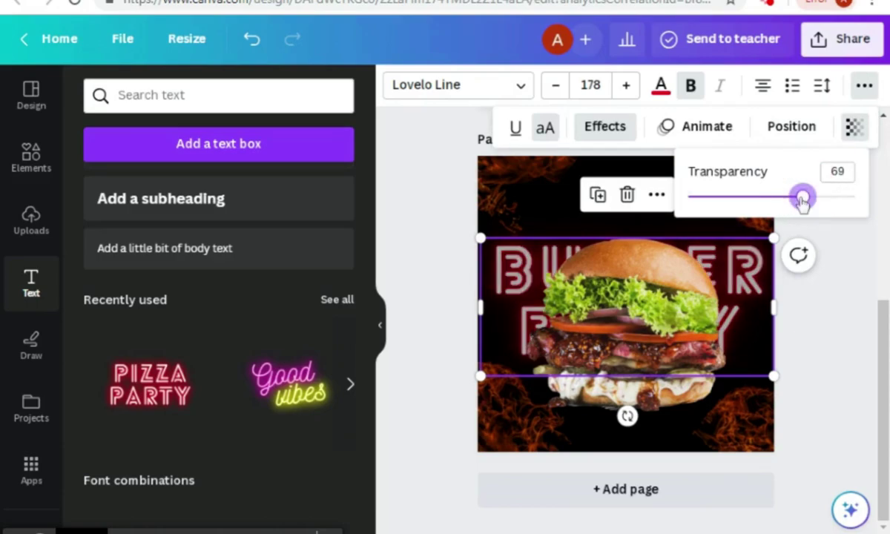
{"action": "left_click_drag", "start_coordinate": [819, 207], "coordinate": [821, 209]}
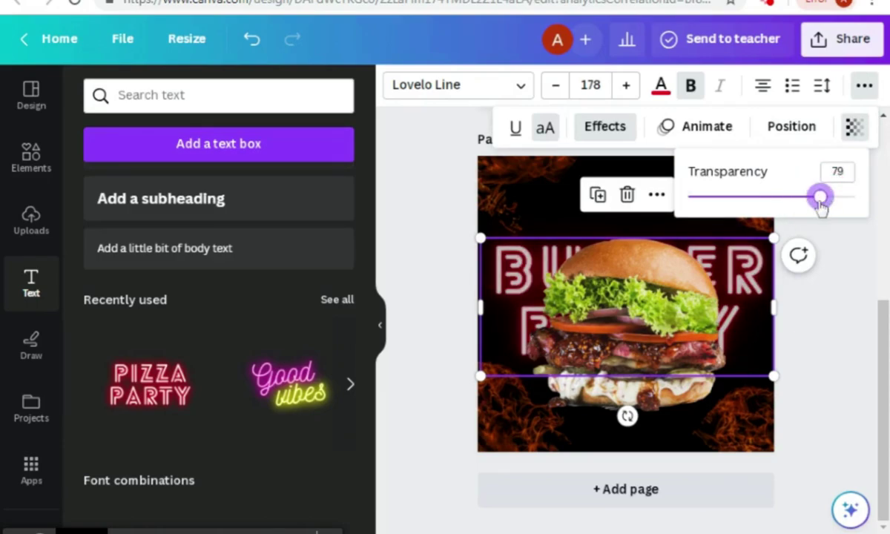
{"action": "left_click", "coordinate": [463, 297]}
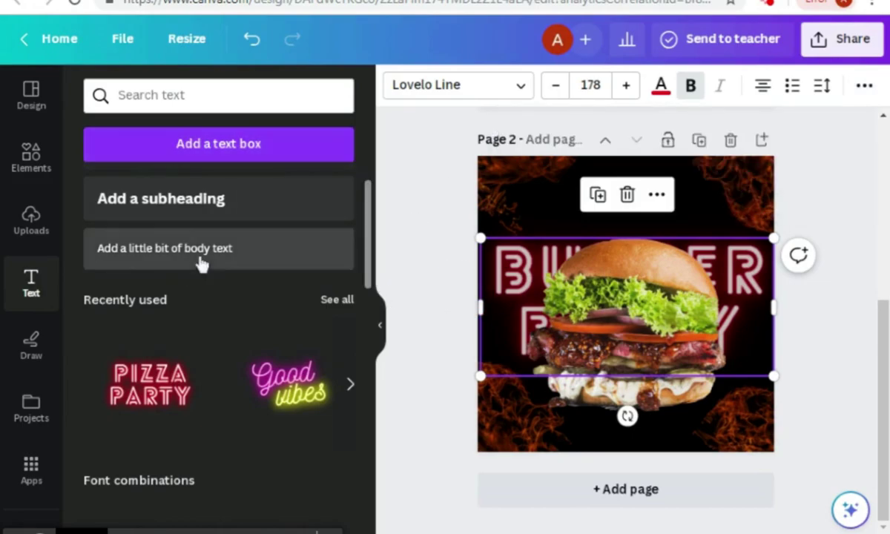
Add a heading text box to the poster that reads BURGER
{"action": "scroll", "coordinate": [199, 260], "scroll_direction": "up", "scroll_amount": 2}
{"action": "left_click", "coordinate": [243, 221]}
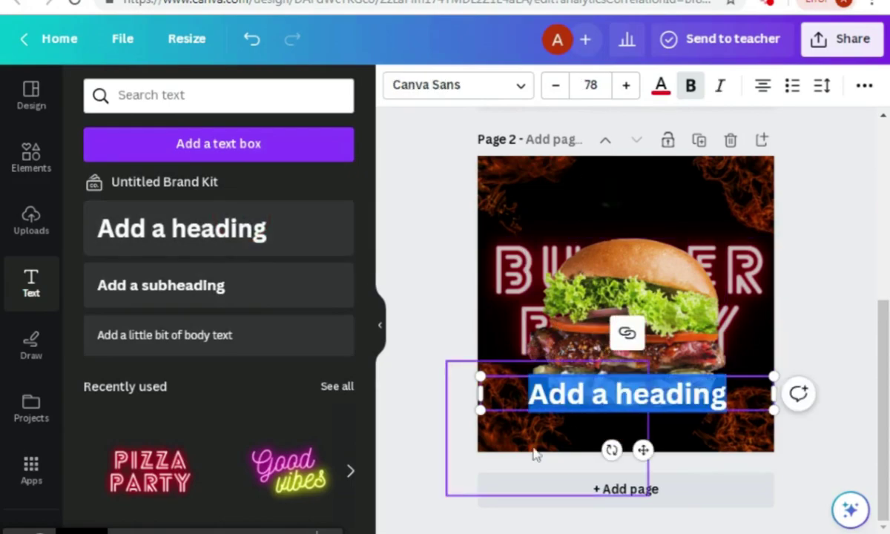
{"action": "type", "text": "B"}
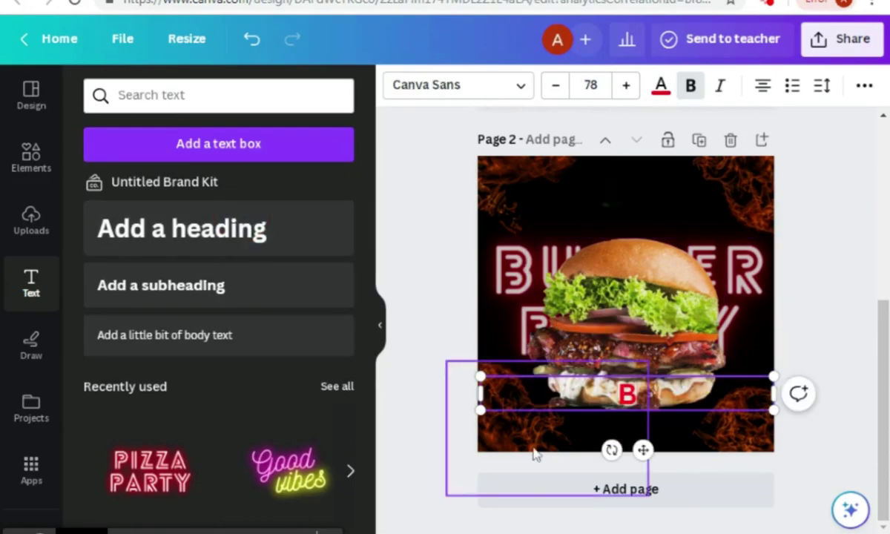
{"action": "type", "text": "UT"}
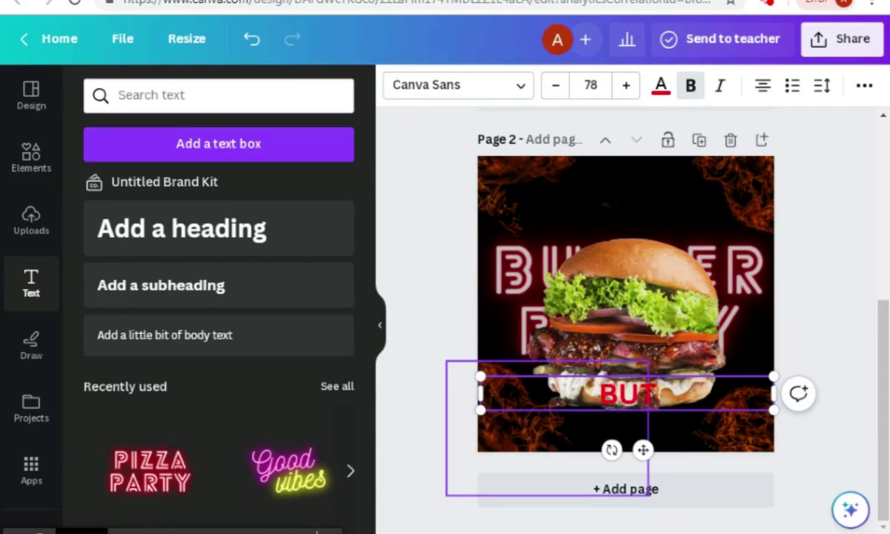
{"action": "type", "text": "GRT"}
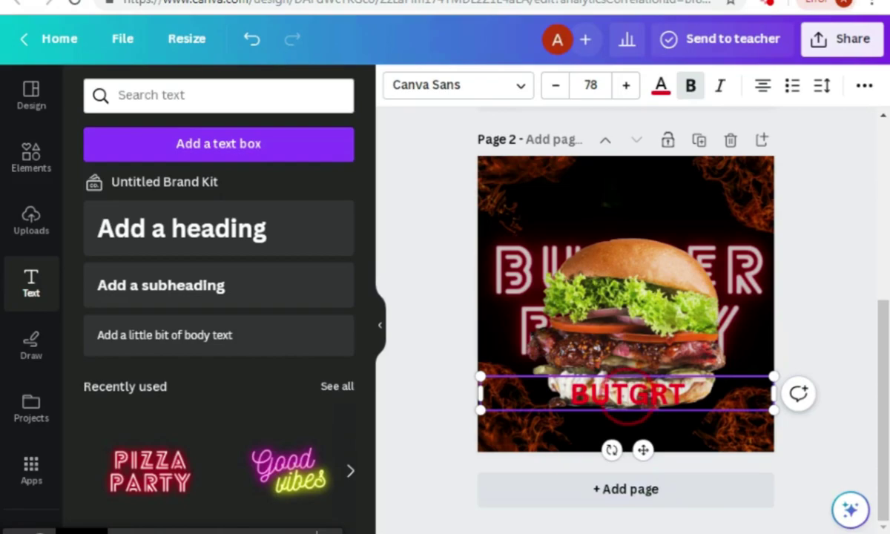
{"action": "key", "text": "BackSpace"}
{"action": "key", "text": "BackSpace"}
{"action": "key", "text": "BackSpace"}
{"action": "key", "text": "BackSpace"}
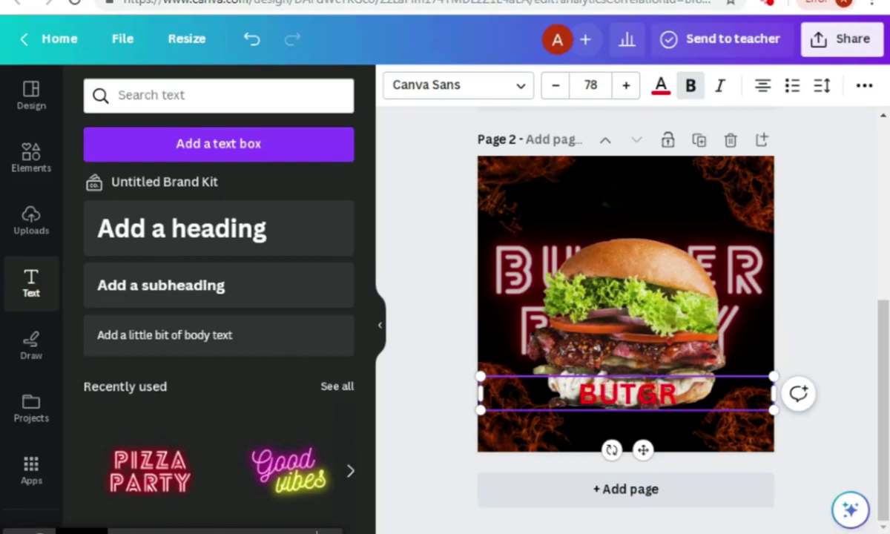
{"action": "type", "text": "RGER"}
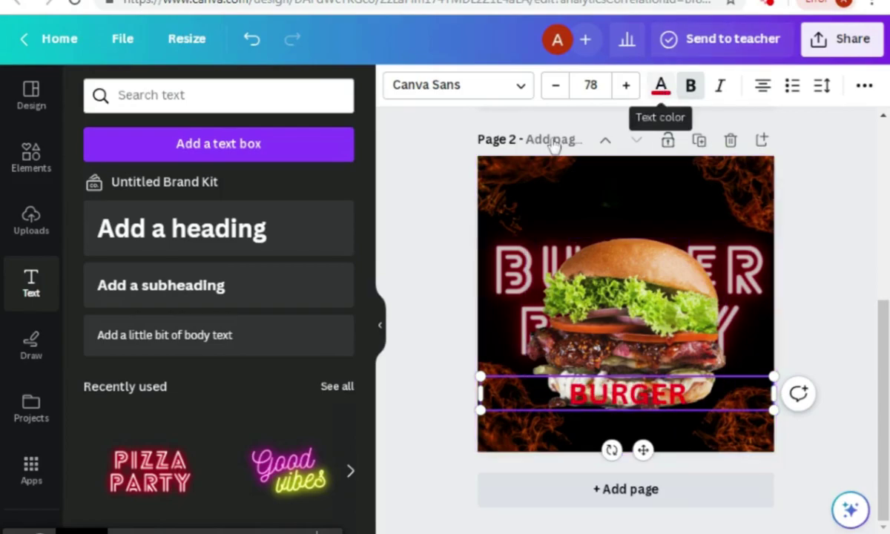
Set the BURGER heading's text color to white from the document colors
{"action": "left_click", "coordinate": [661, 86]}
{"action": "left_click", "coordinate": [191, 202]}
{"action": "left_click", "coordinate": [288, 201]}
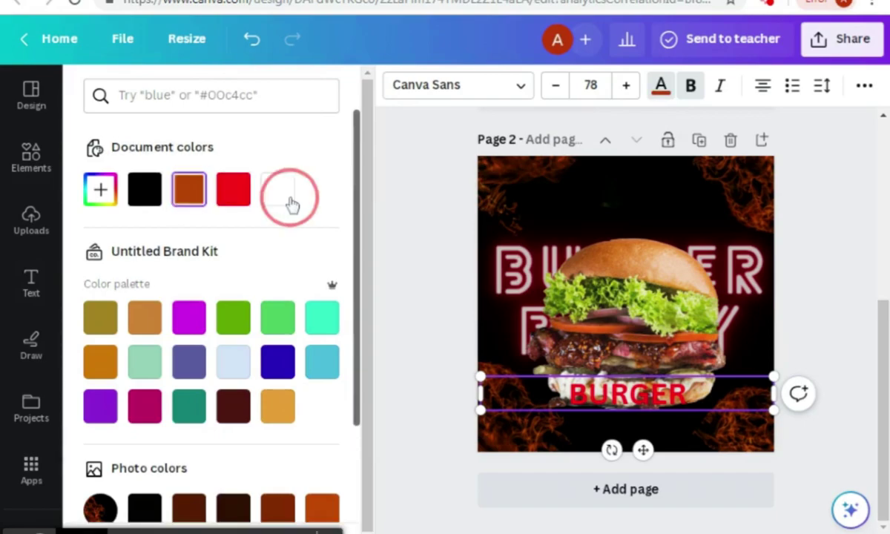
Narrow the BURGER heading's box to fit the word and move it just above the burger's top bun
{"action": "left_click", "coordinate": [479, 394]}
{"action": "left_click_drag", "start_coordinate": [479, 394], "coordinate": [648, 412]}
{"action": "left_click_drag", "start_coordinate": [727, 451], "coordinate": [592, 268]}
Try red and brown document colors on the BURGER heading and return it to white
{"action": "left_click", "coordinate": [278, 190]}
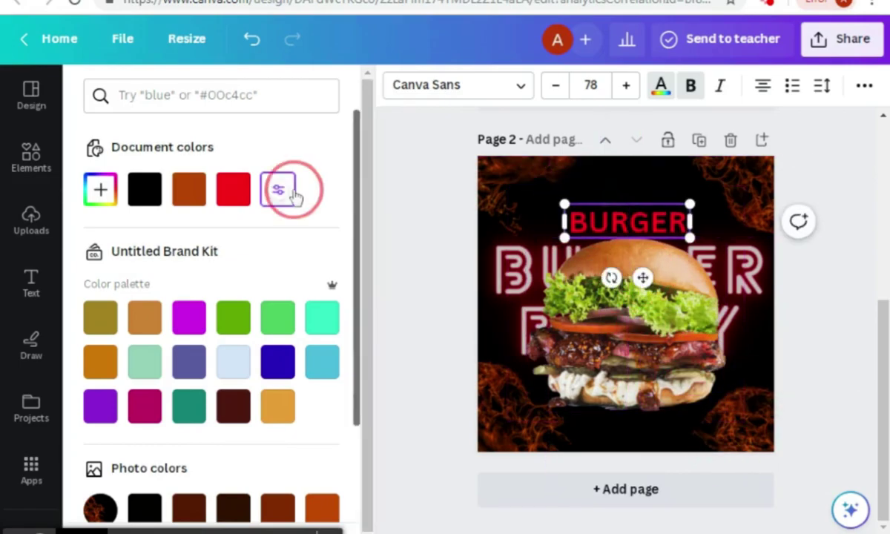
{"action": "left_click", "coordinate": [234, 193]}
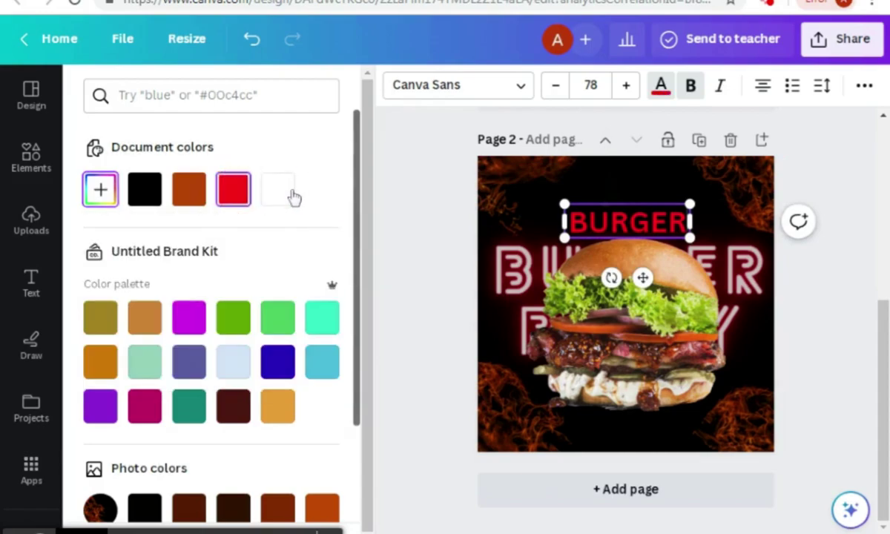
{"action": "left_click", "coordinate": [191, 196]}
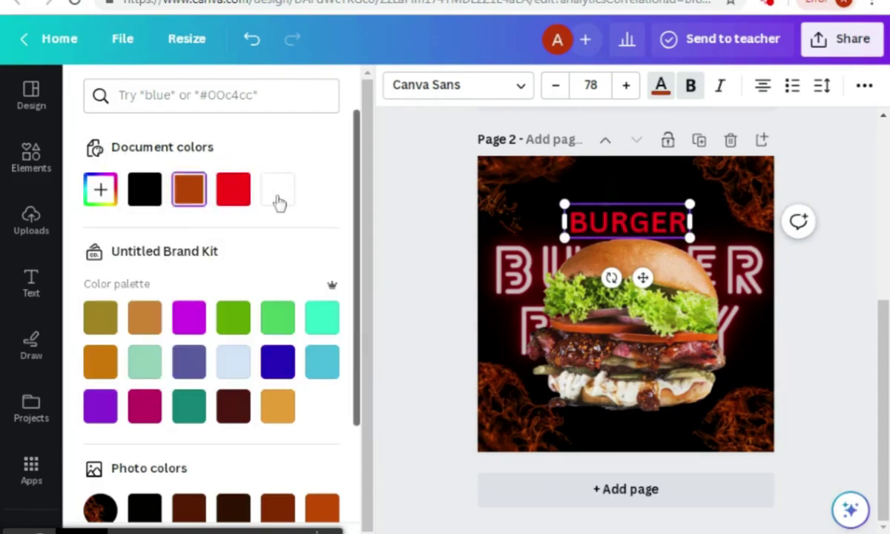
{"action": "left_click", "coordinate": [278, 192]}
Change the BURGER heading's font to Regular Brush and widen its box so the word fits on one line
{"action": "left_click", "coordinate": [524, 89]}
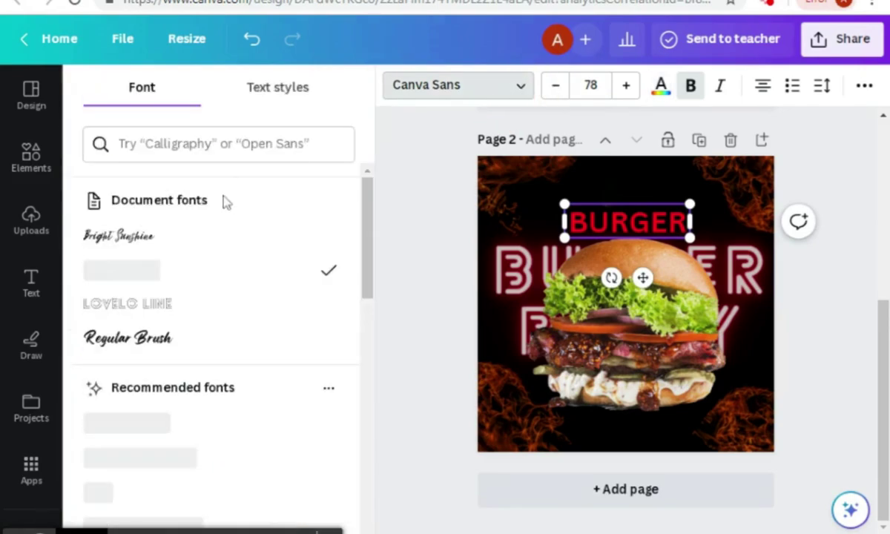
{"action": "left_click", "coordinate": [136, 341]}
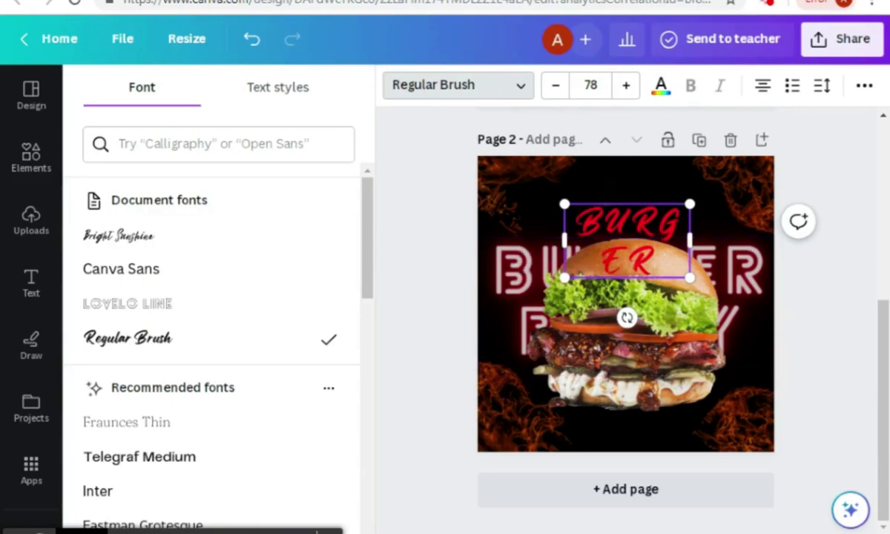
{"action": "left_click_drag", "start_coordinate": [691, 241], "coordinate": [726, 236]}
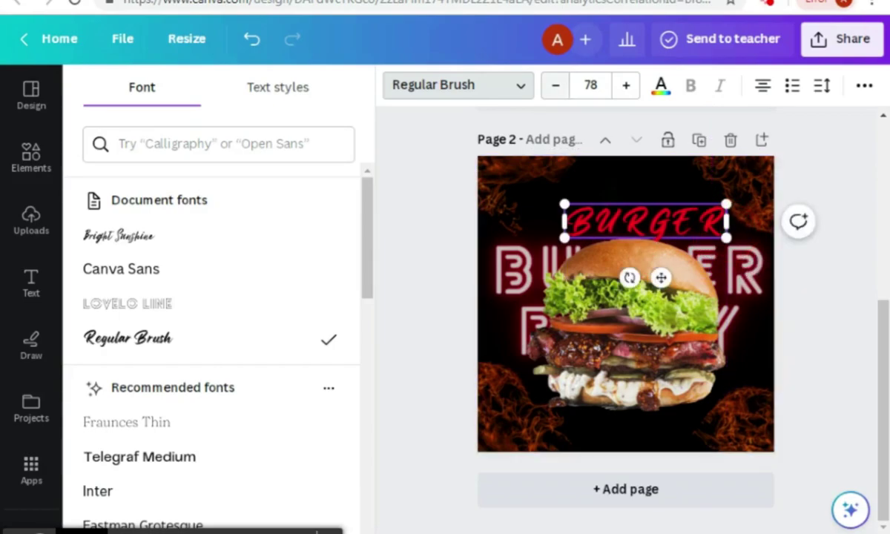
Try the brand kit's green on the BURGER heading and switch its text color back to white
{"action": "left_click", "coordinate": [664, 91]}
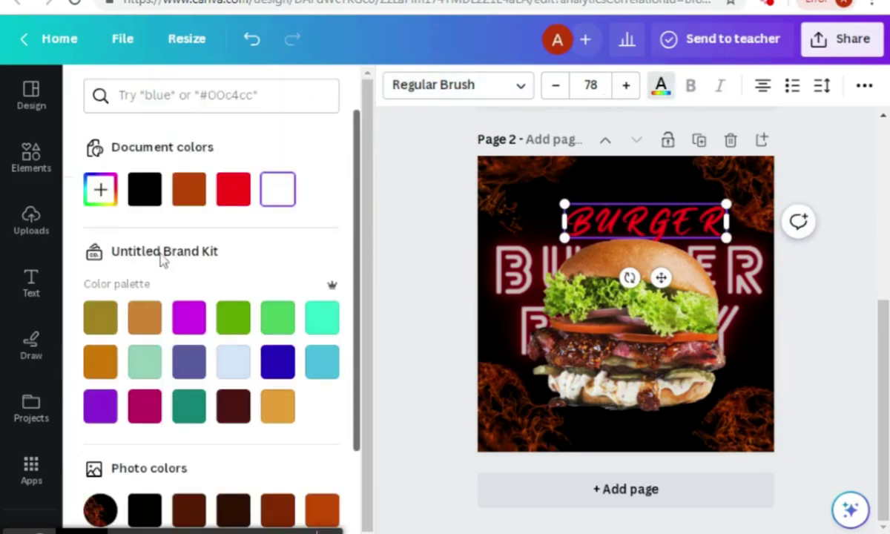
{"action": "left_click", "coordinate": [236, 312]}
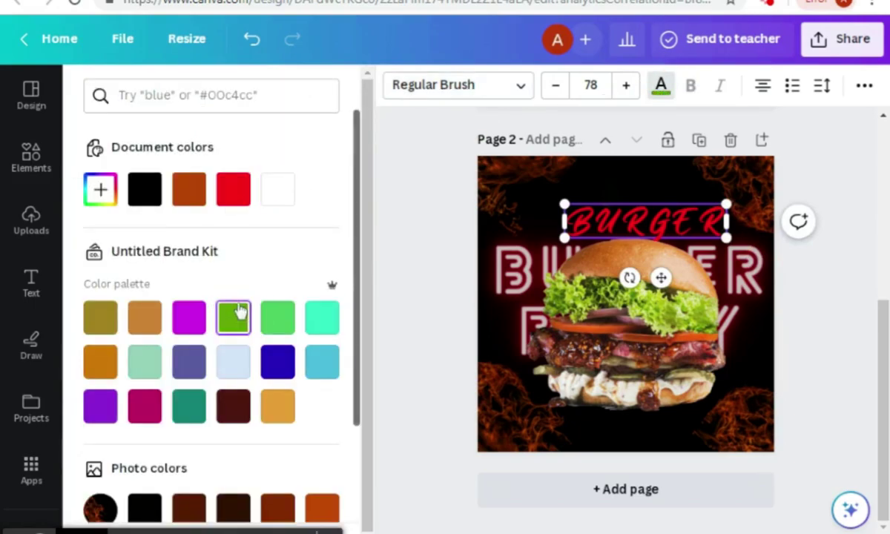
{"action": "left_click", "coordinate": [282, 194]}
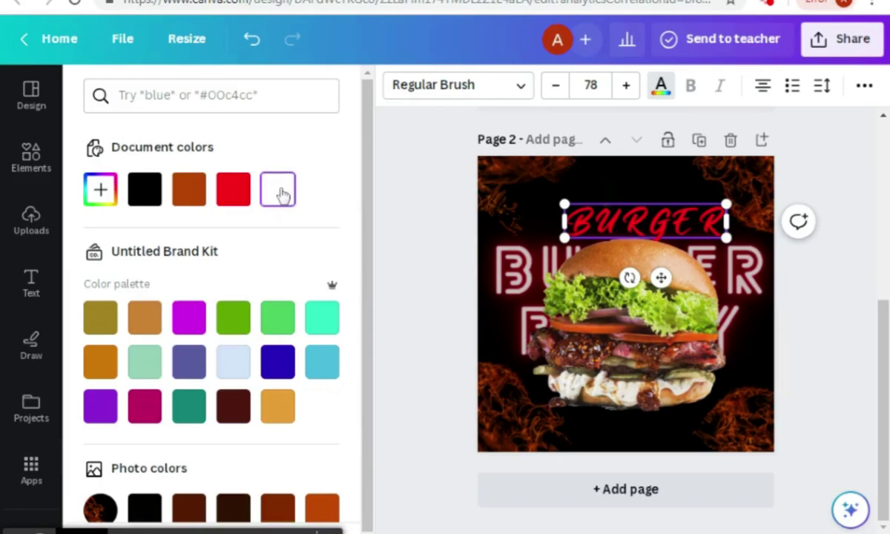
Shift the BURGER heading slightly left over the burger and reduce its font size to 72
{"action": "mouse_move", "coordinate": [659, 278]}
{"action": "left_mouse_down"}
{"action": "mouse_move", "coordinate": [647, 268]}
{"action": "mouse_move", "coordinate": [653, 276]}
{"action": "left_mouse_up"}
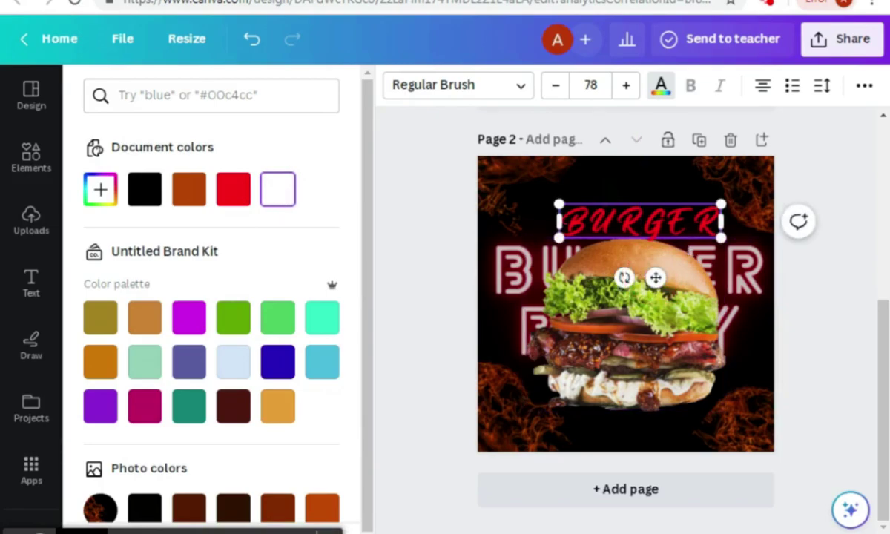
{"action": "left_click", "coordinate": [557, 86]}
{"action": "left_click", "coordinate": [556, 86]}
{"action": "left_click", "coordinate": [556, 86]}
{"action": "left_click", "coordinate": [556, 86]}
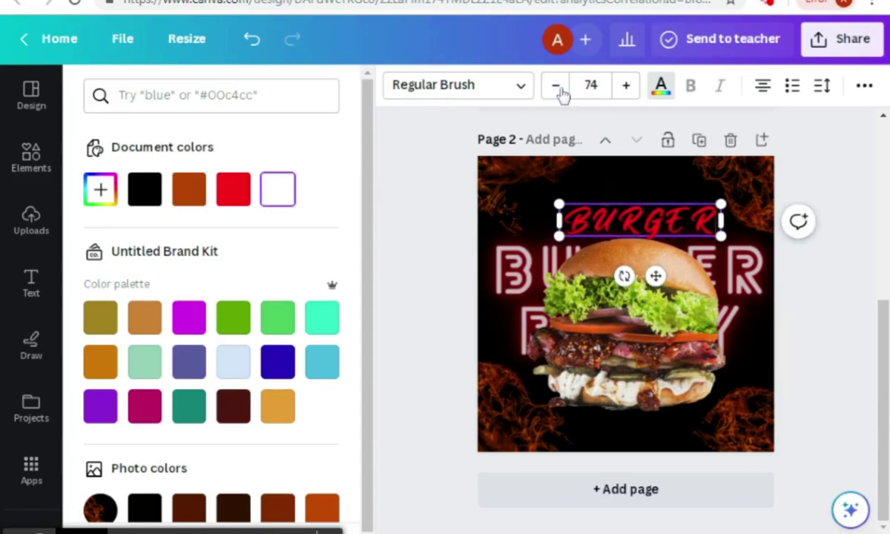
{"action": "left_click", "coordinate": [558, 87]}
{"action": "left_click", "coordinate": [558, 87]}
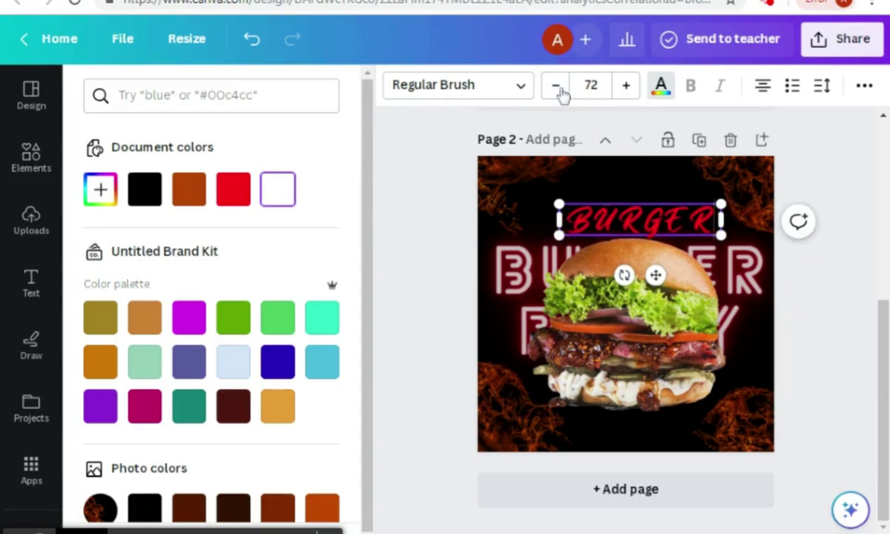
Replace the uppercase heading text above the burger with "Burger", capitalizing only the first letter
{"action": "double_click", "coordinate": [660, 219]}
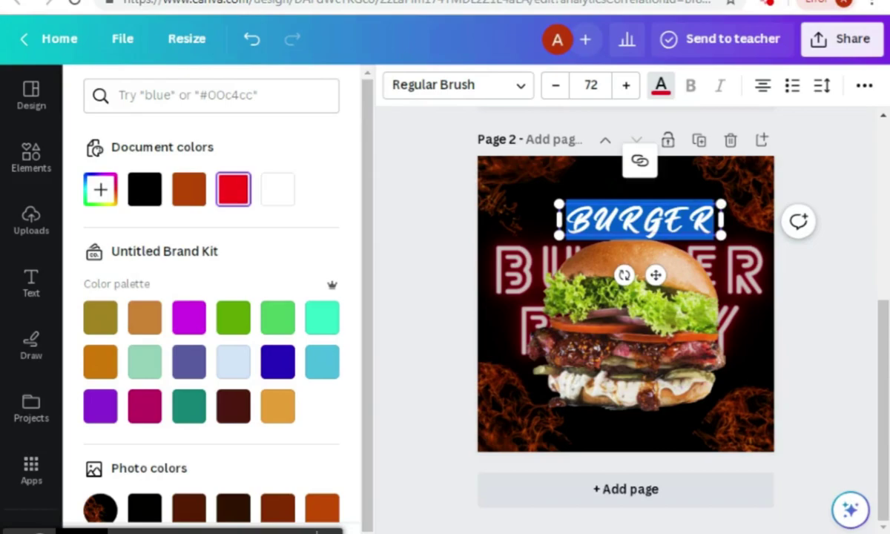
{"action": "key", "text": "BackSpace"}
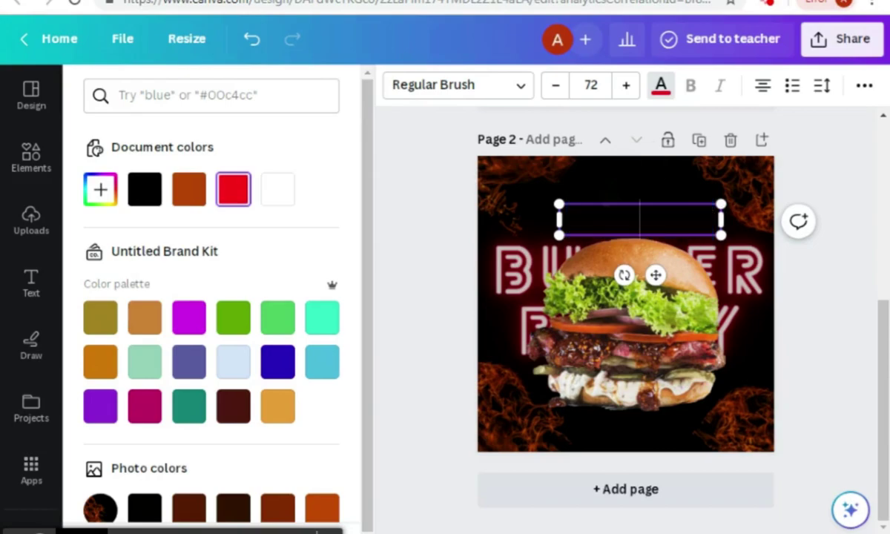
{"action": "type", "text": "bu"}
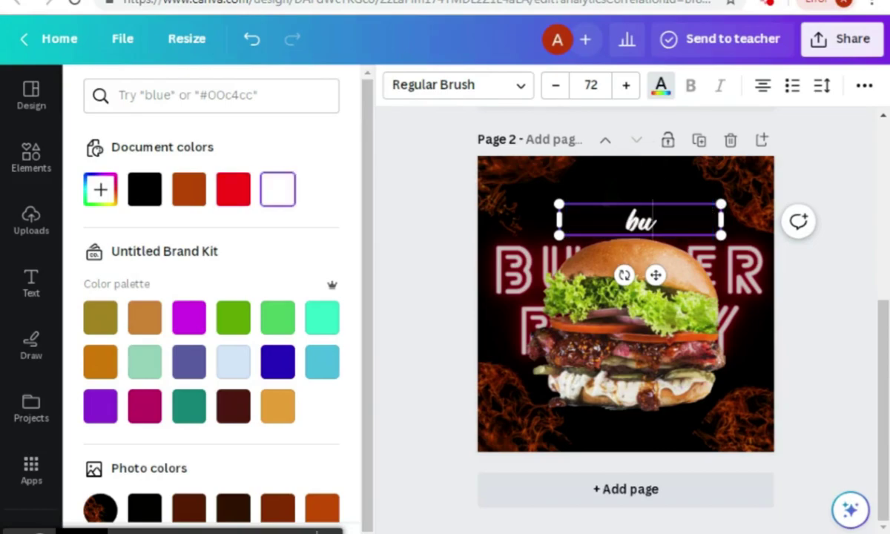
{"action": "type", "text": "rgrt"}
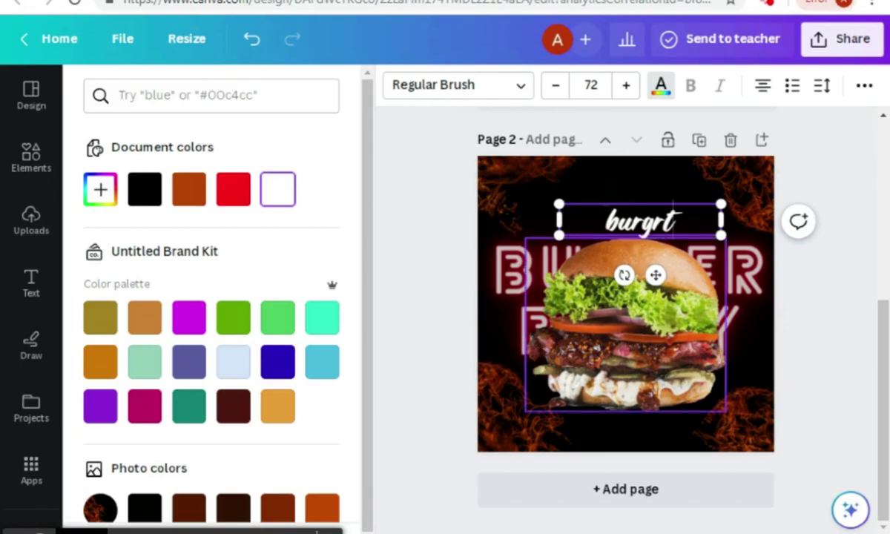
{"action": "key", "text": "BackSpace"}
{"action": "key", "text": "BackSpace"}
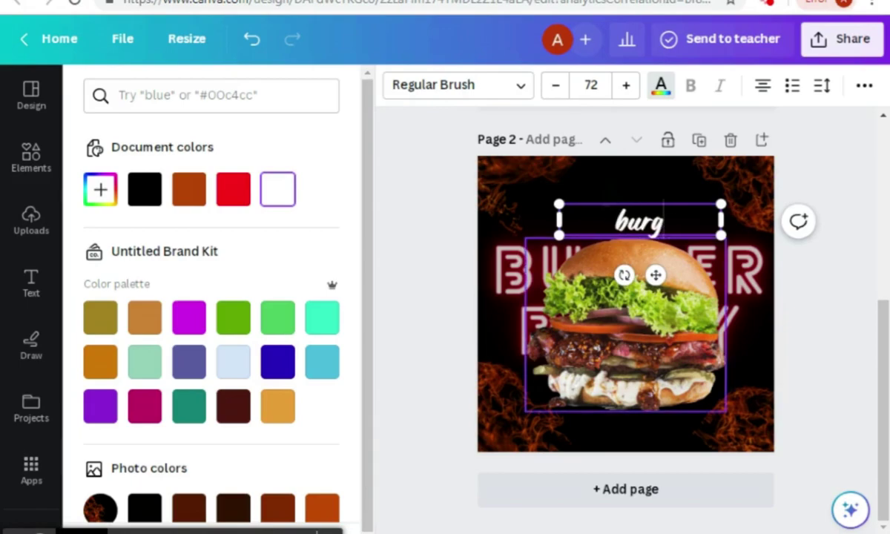
{"action": "type", "text": "er"}
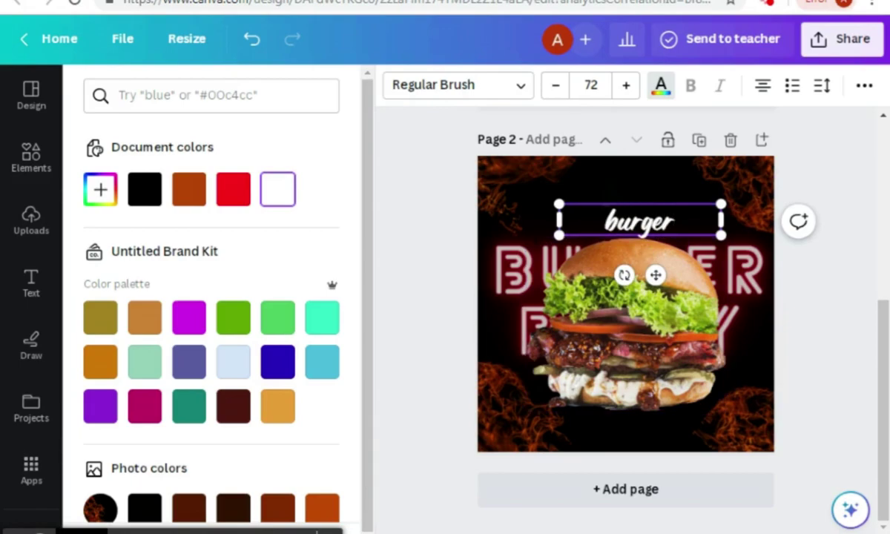
{"action": "key", "text": "BackSpace"}
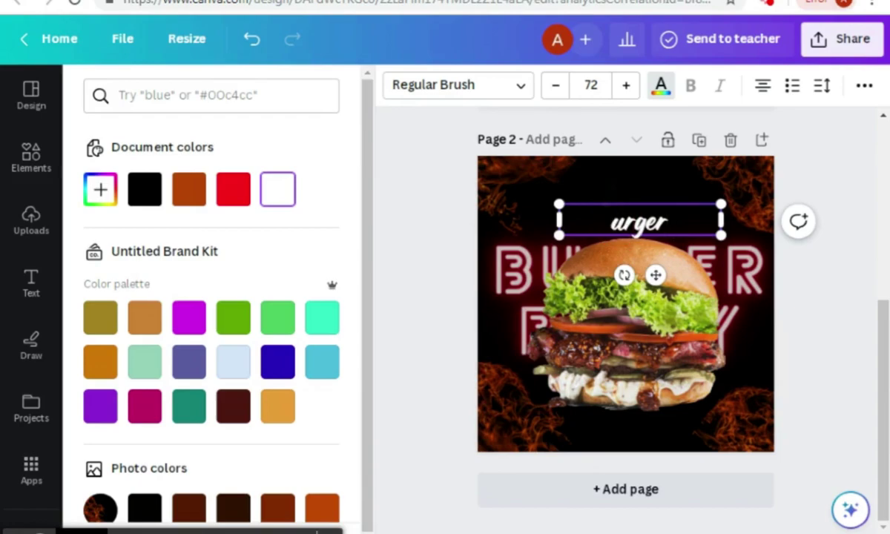
{"action": "type", "text": "B"}
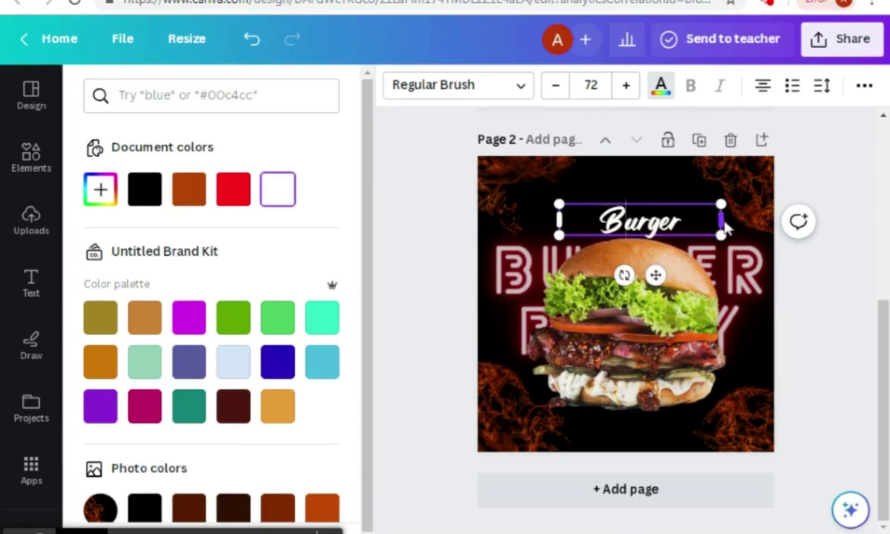
Narrow the Burger heading's box to fit the word, tilt it slightly upward, enlarge it to size 79.7 and center it above the burger
{"action": "left_click_drag", "start_coordinate": [722, 222], "coordinate": [644, 236]}
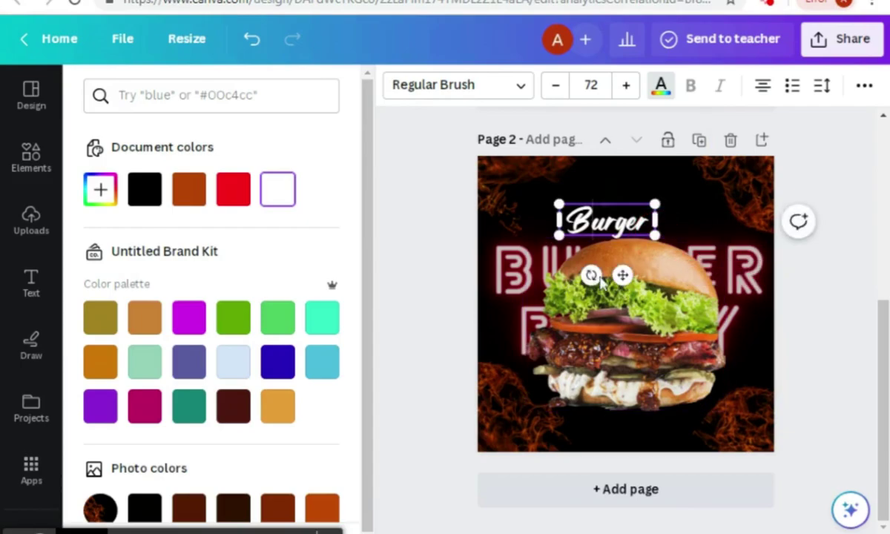
{"action": "left_click_drag", "start_coordinate": [591, 275], "coordinate": [613, 269]}
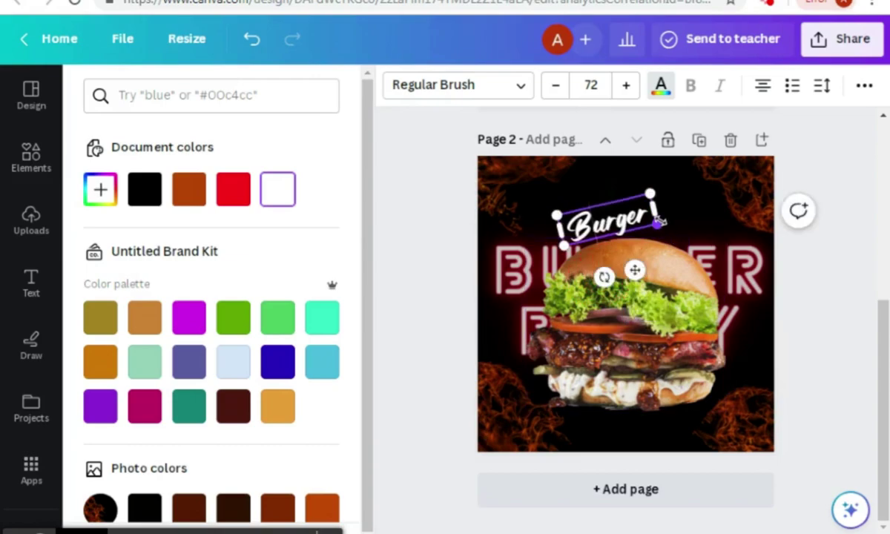
{"action": "mouse_move", "coordinate": [658, 223]}
{"action": "left_mouse_down"}
{"action": "mouse_move", "coordinate": [670, 215]}
{"action": "mouse_move", "coordinate": [667, 224]}
{"action": "left_mouse_up"}
{"action": "left_click_drag", "start_coordinate": [609, 280], "coordinate": [649, 268]}
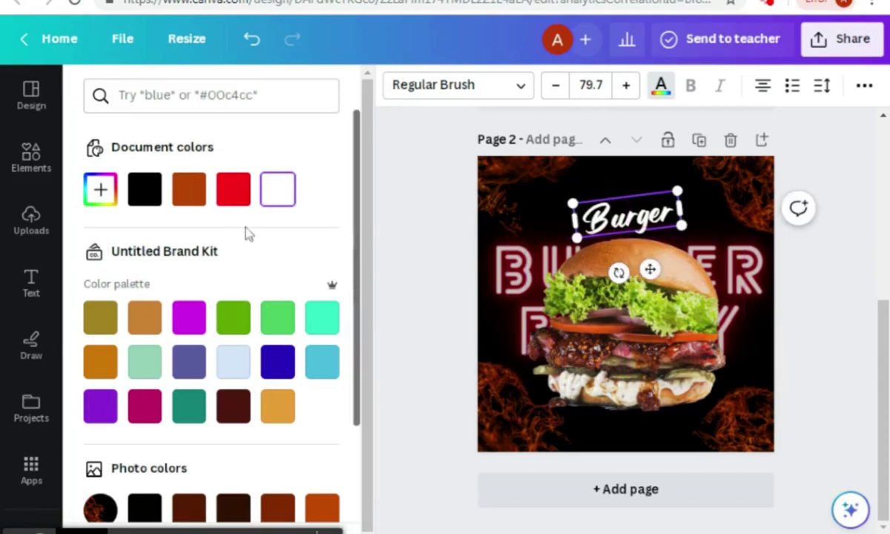
Add a subheading reading "hot & delicious" and widen its box to about 500 so the text fits on one line
{"action": "left_click", "coordinate": [31, 293]}
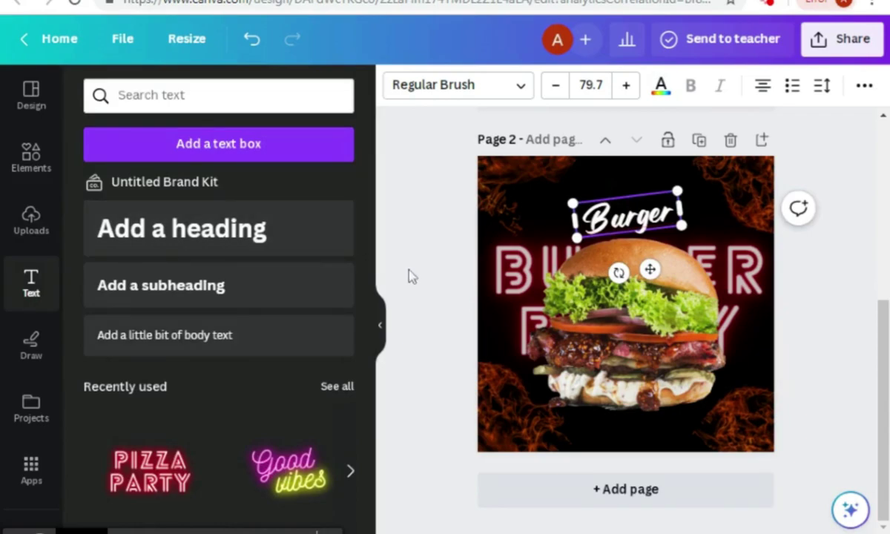
{"action": "left_click", "coordinate": [178, 289]}
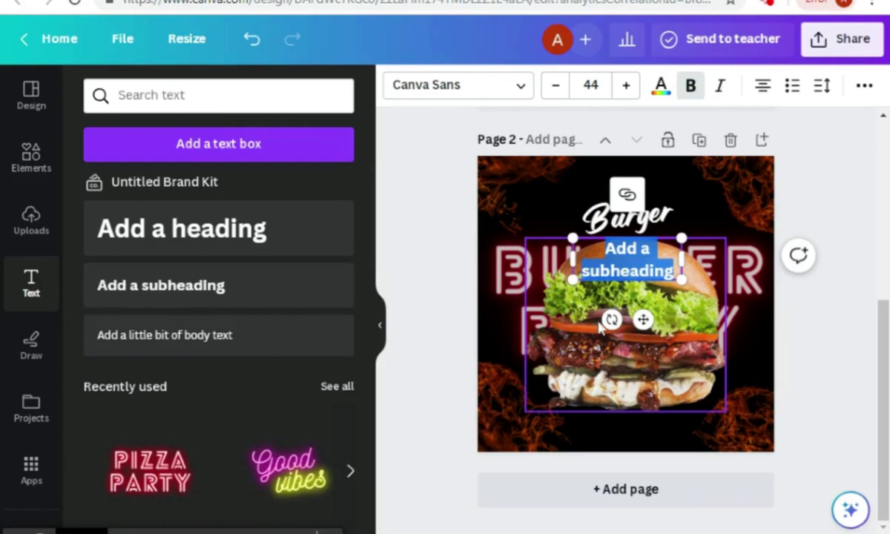
{"action": "key", "text": "BackSpace"}
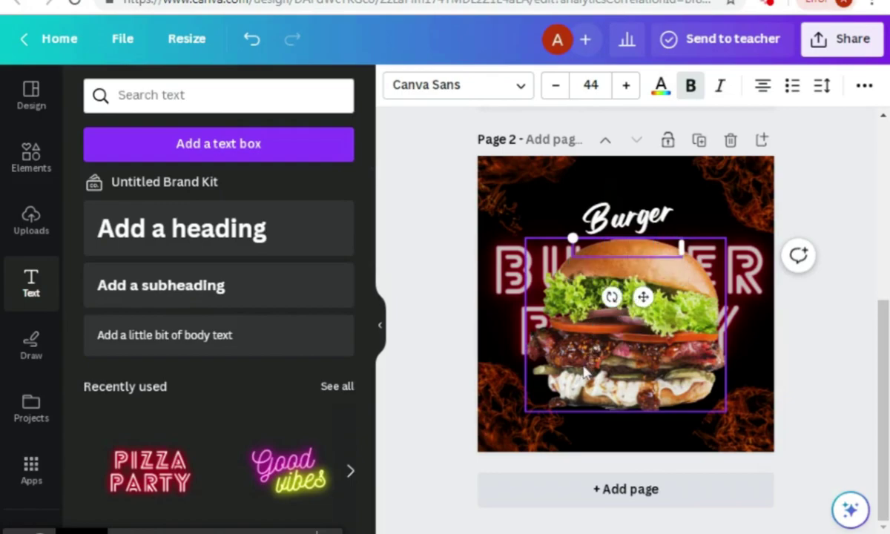
{"action": "type", "text": "hot"}
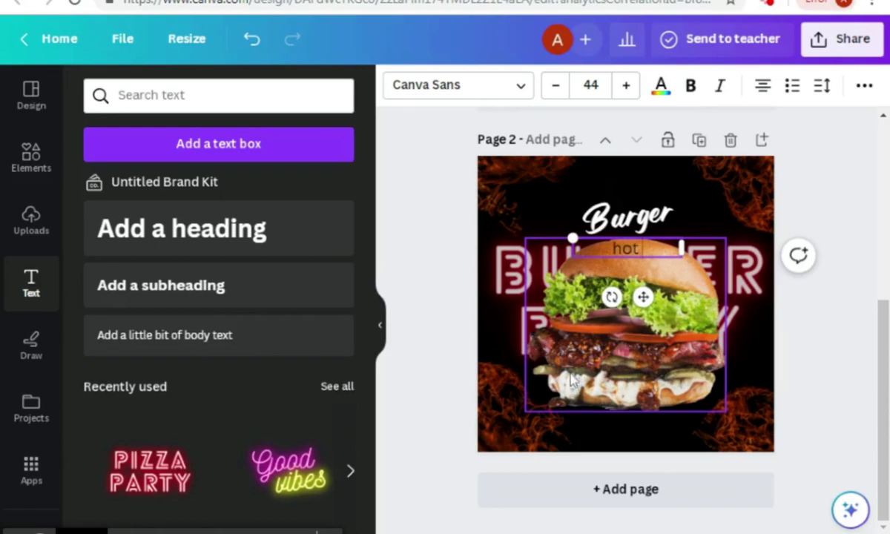
{"action": "type", "text": " & de"}
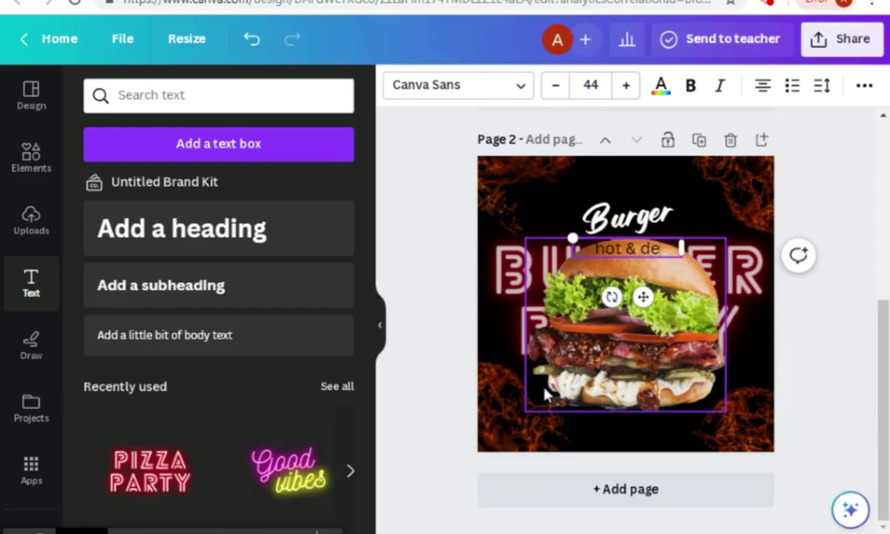
{"action": "type", "text": "lic"}
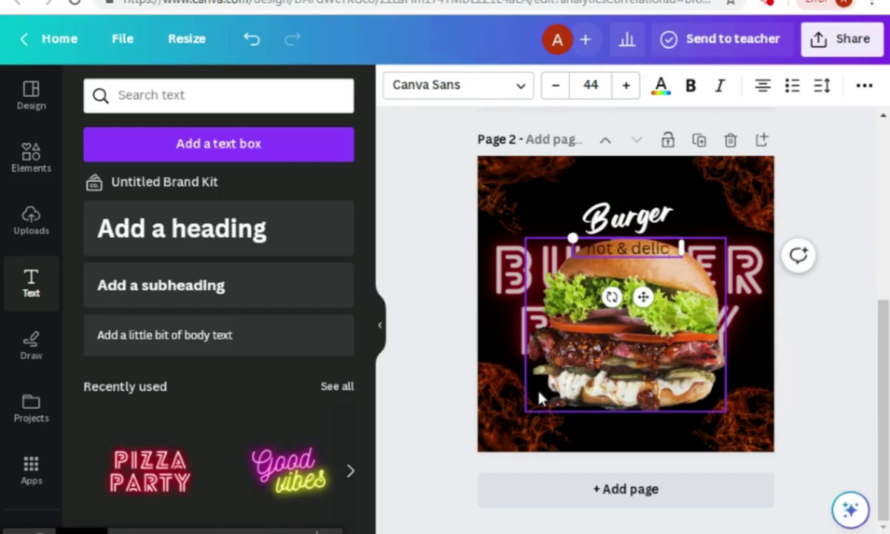
{"action": "type", "text": "ious"}
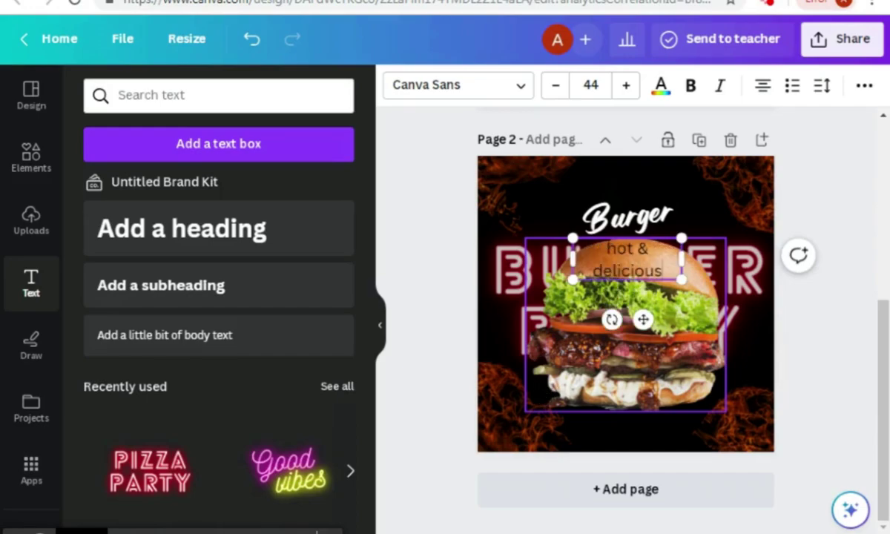
{"action": "left_click_drag", "start_coordinate": [682, 259], "coordinate": [713, 257]}
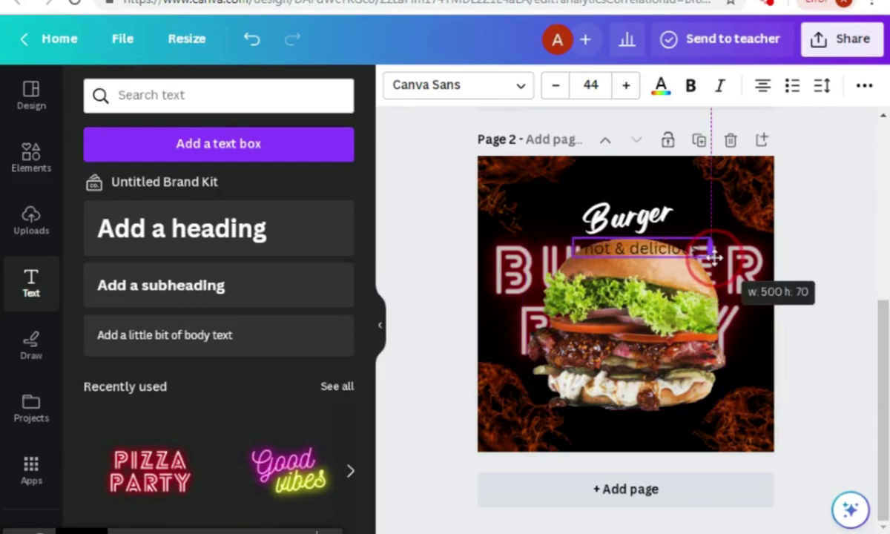
Set the "hot & delicious" subheading's font to Bright Sunshine and choose white as its text color
{"action": "left_click", "coordinate": [522, 87]}
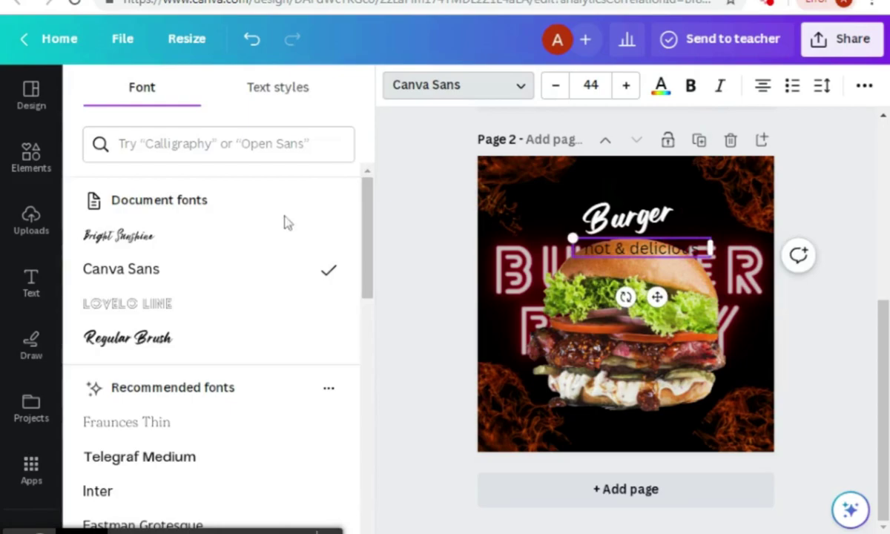
{"action": "left_click", "coordinate": [148, 245]}
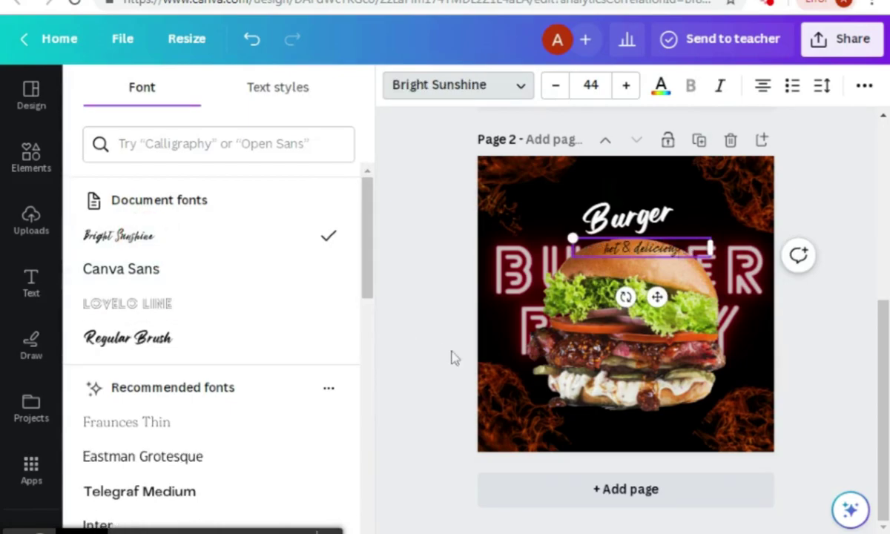
{"action": "left_click", "coordinate": [662, 88]}
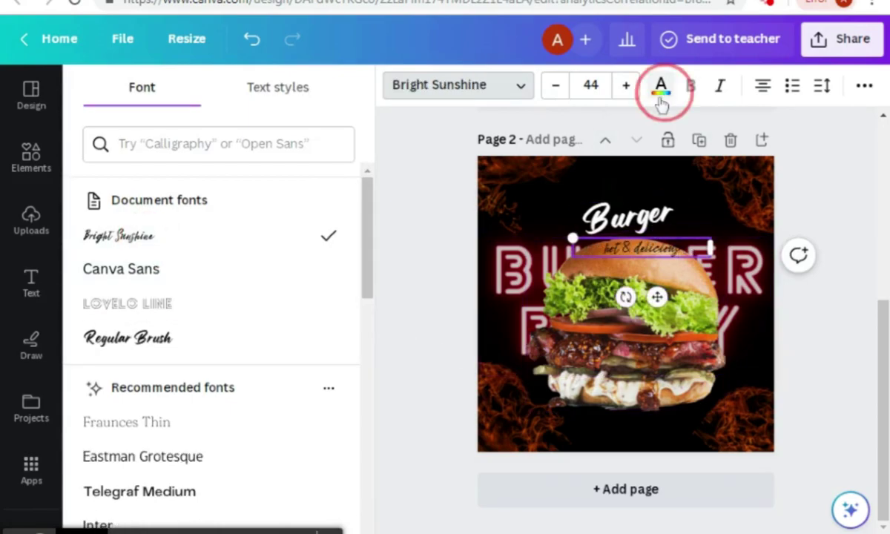
{"action": "left_click", "coordinate": [281, 186]}
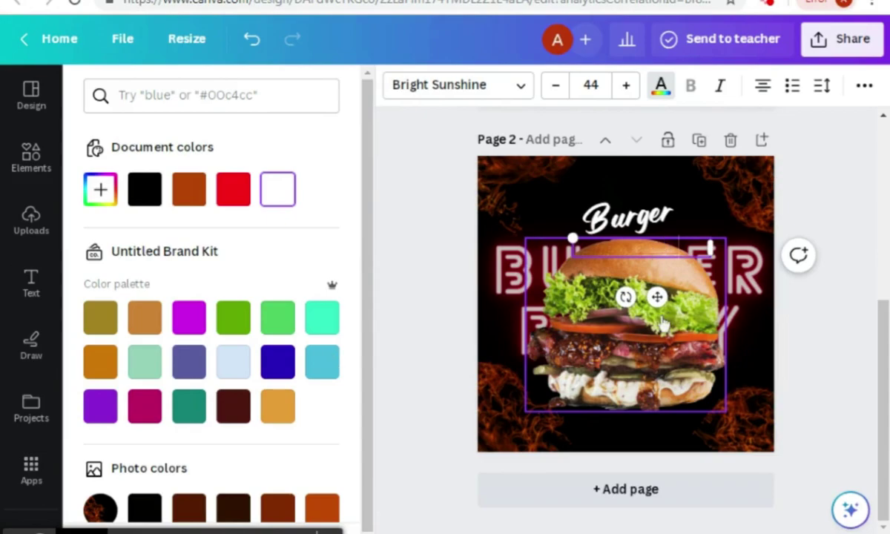
Move the "hot & delicious" subheading above the Burger heading and apply white to its entire text
{"action": "left_click_drag", "start_coordinate": [666, 342], "coordinate": [666, 303]}
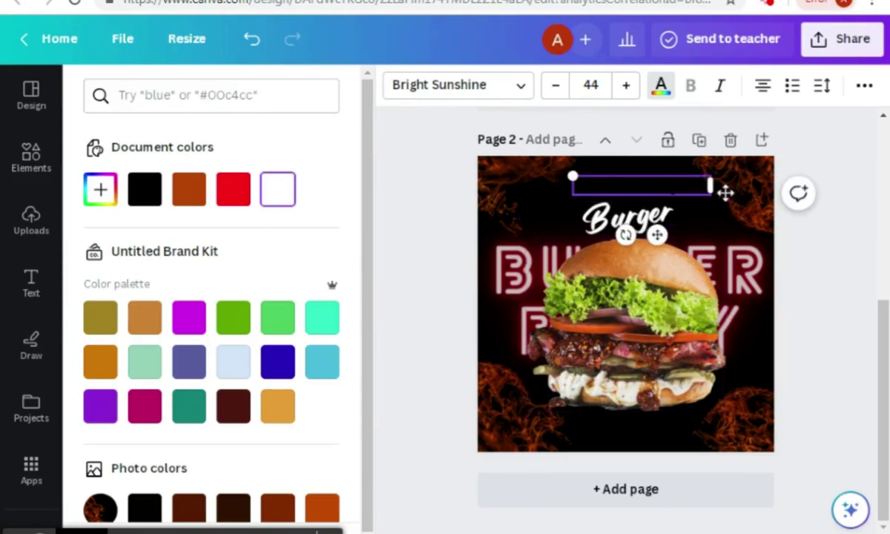
{"action": "double_click", "coordinate": [657, 185]}
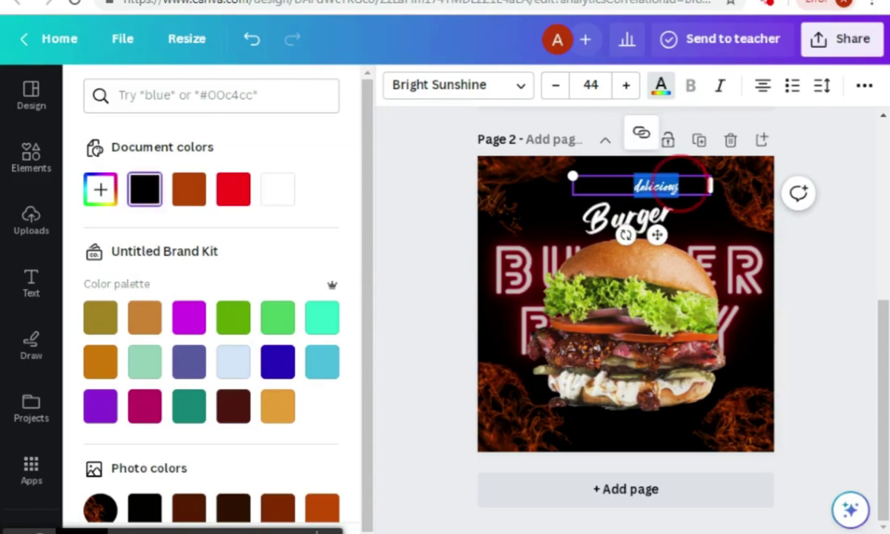
{"action": "triple_click", "coordinate": [646, 185]}
{"action": "left_click", "coordinate": [292, 189]}
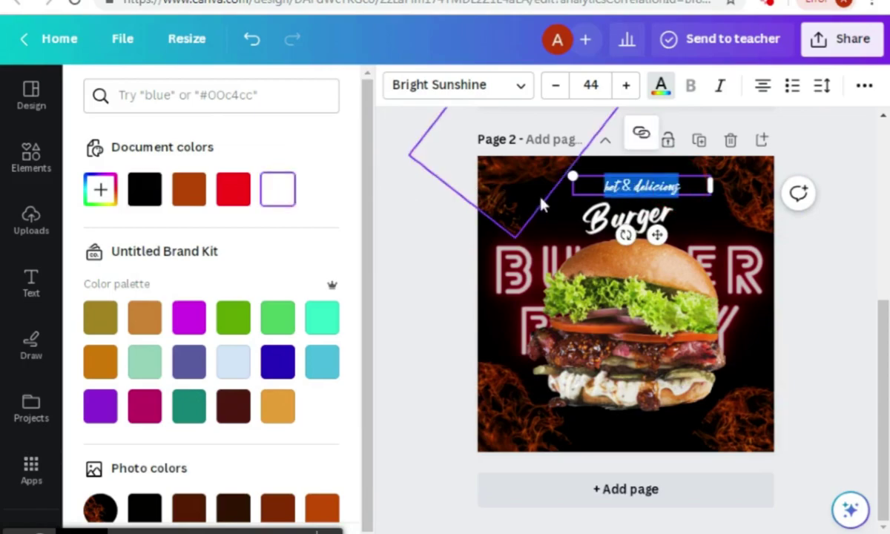
{"action": "left_click", "coordinate": [541, 201]}
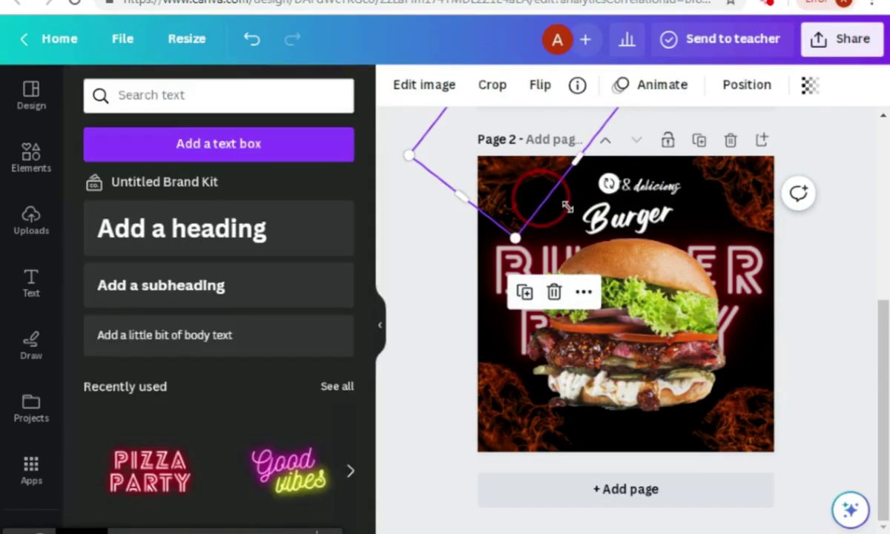
Tilt the "hot & delicious" subheading to match the Burger heading's slant and place it close above the end of that word
{"action": "left_click", "coordinate": [642, 186]}
{"action": "left_click_drag", "start_coordinate": [625, 236], "coordinate": [657, 232]}
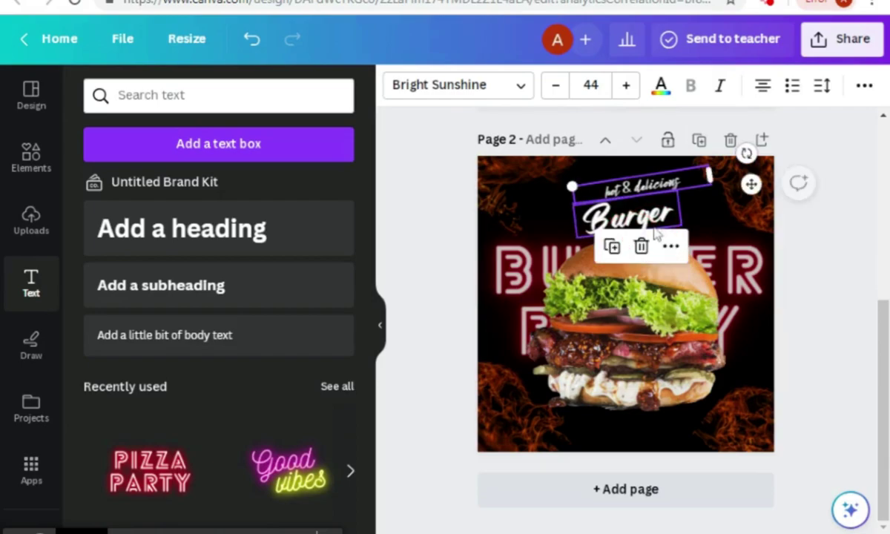
{"action": "left_click_drag", "start_coordinate": [752, 184], "coordinate": [778, 194]}
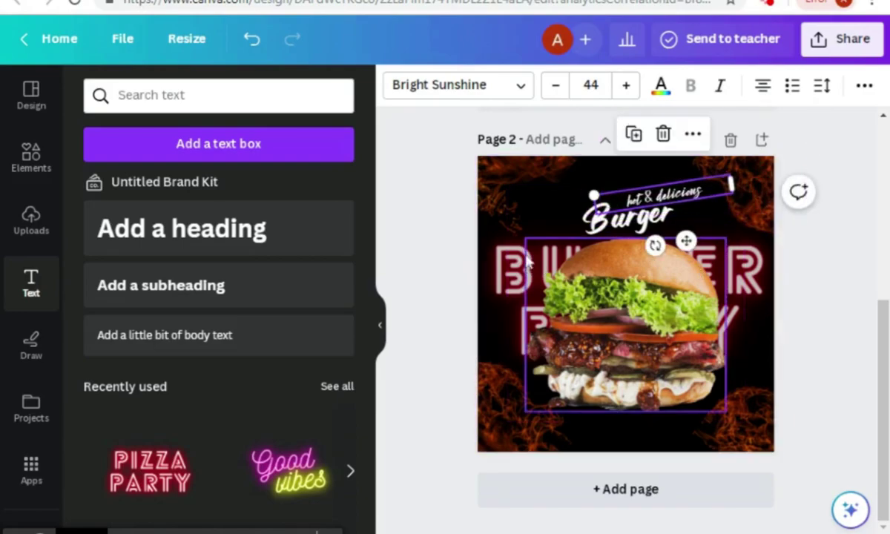
{"action": "left_click", "coordinate": [541, 230]}
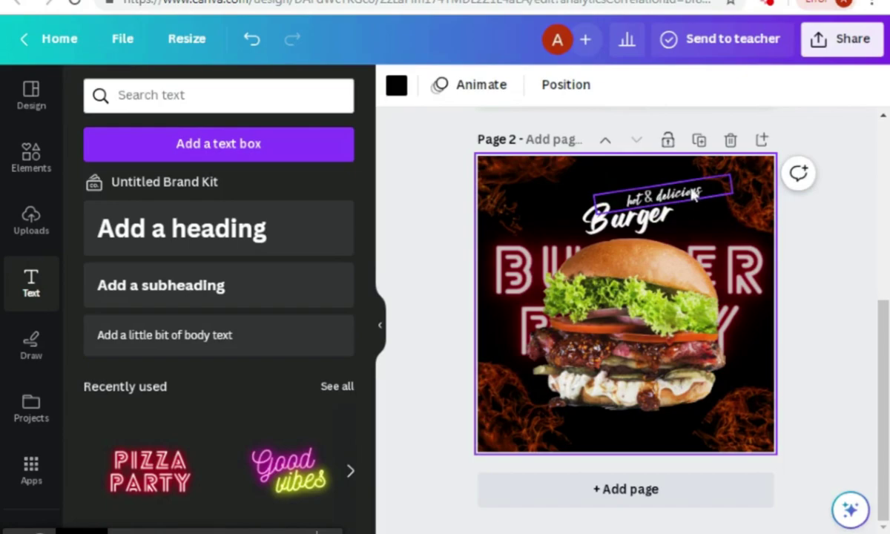
{"action": "left_click", "coordinate": [693, 194]}
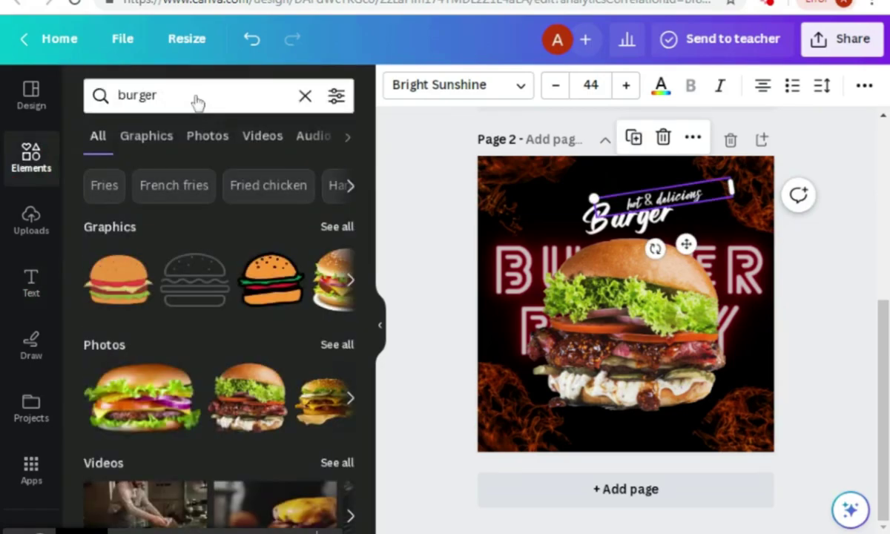
Replace the burger search in the elements library with a search for "three lines"
{"action": "left_click", "coordinate": [183, 95]}
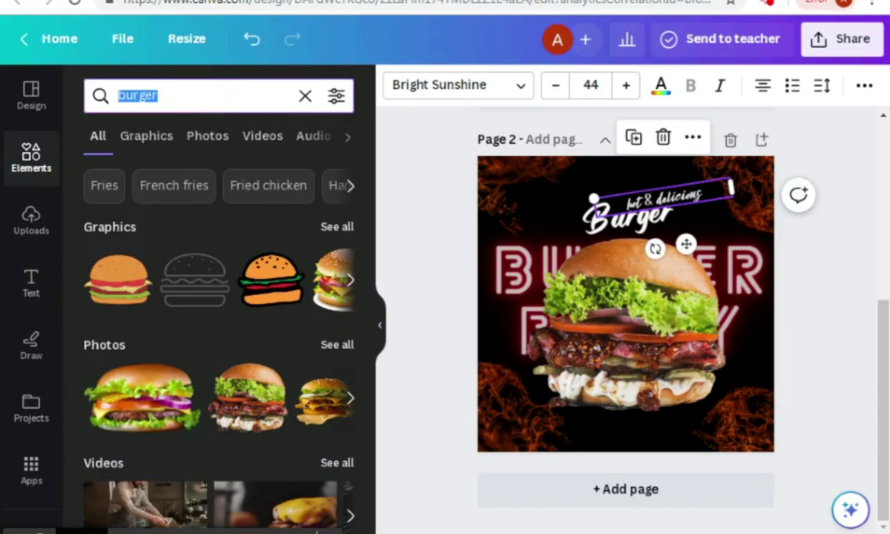
{"action": "key", "text": "BackSpace"}
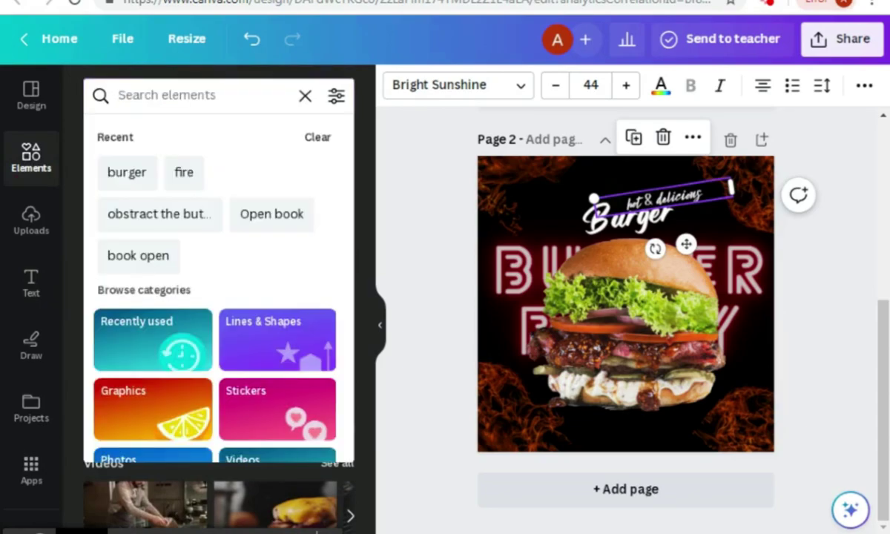
{"action": "type", "text": "t"}
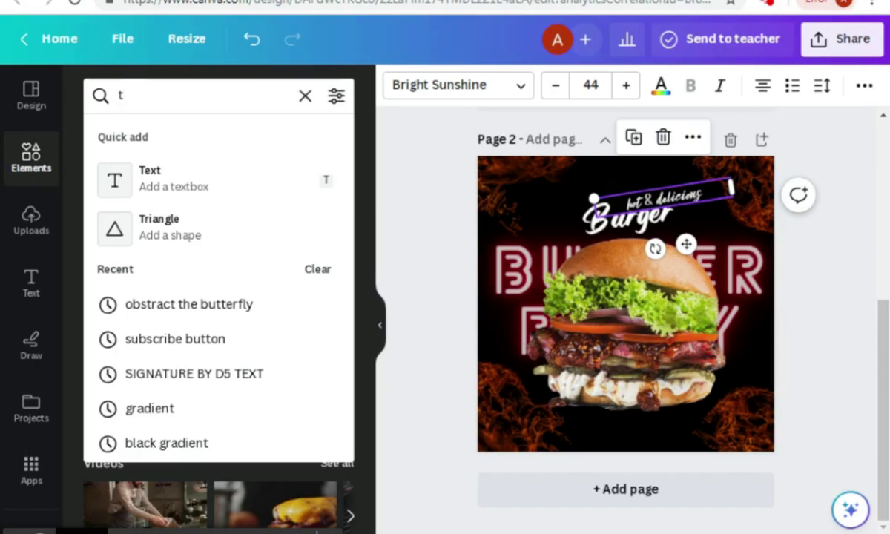
{"action": "type", "text": "hre"}
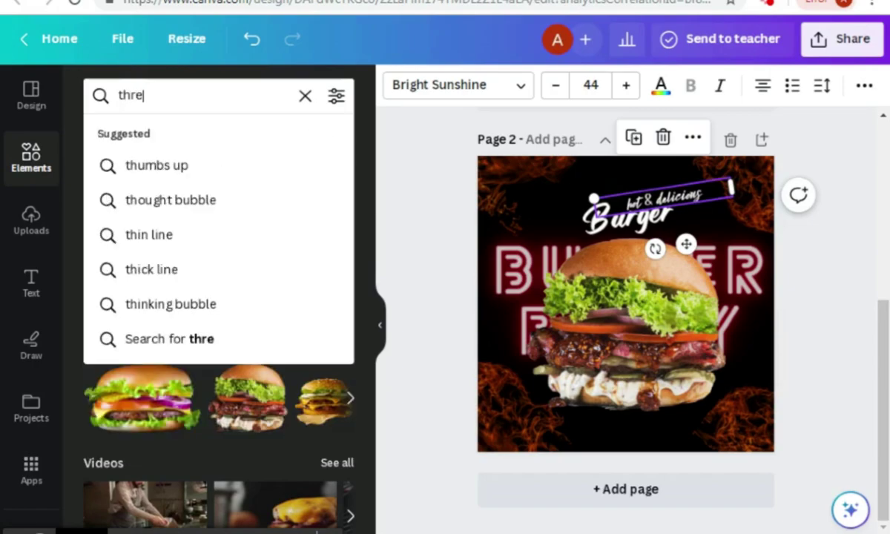
{"action": "left_click", "coordinate": [182, 201]}
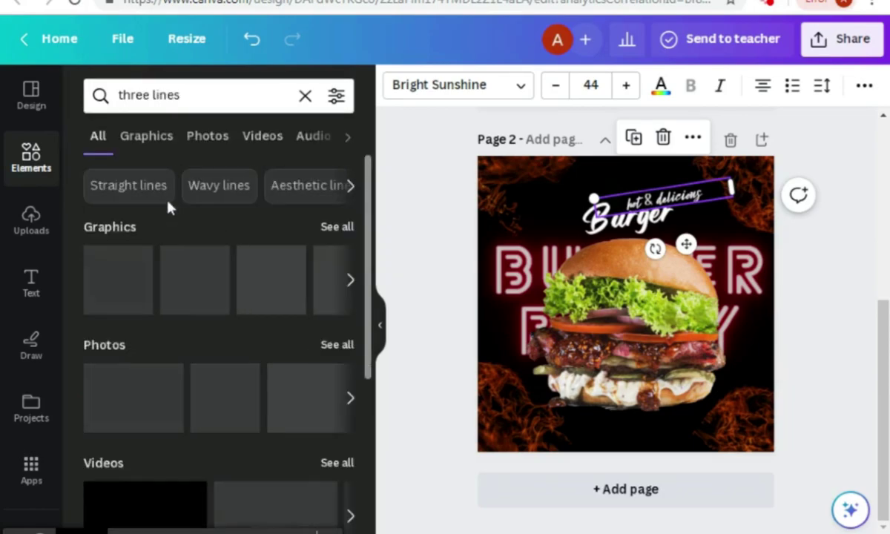
Browse the graphics-only results for "three lines" for a line accent that suits the tagline
{"action": "left_click", "coordinate": [165, 144]}
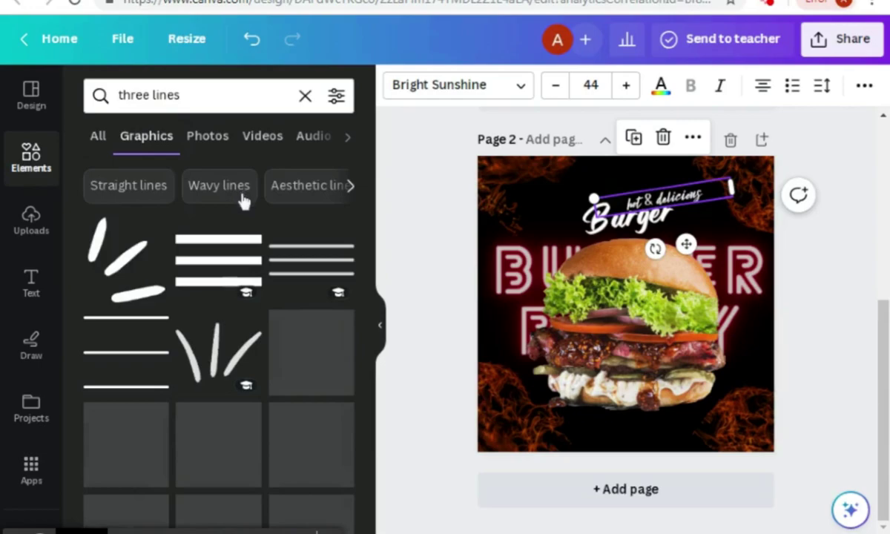
{"action": "scroll", "coordinate": [219, 279], "scroll_direction": "down", "scroll_amount": 1}
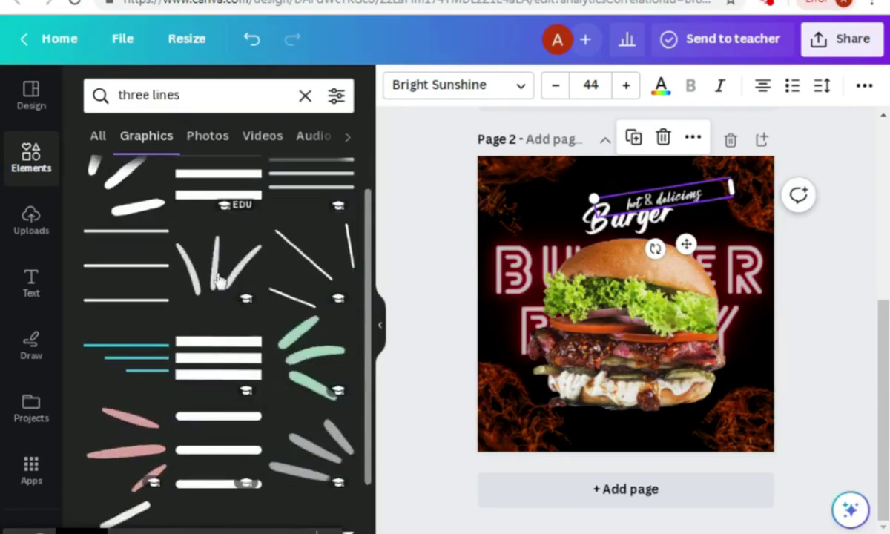
{"action": "scroll", "coordinate": [219, 279], "scroll_direction": "down", "scroll_amount": 1}
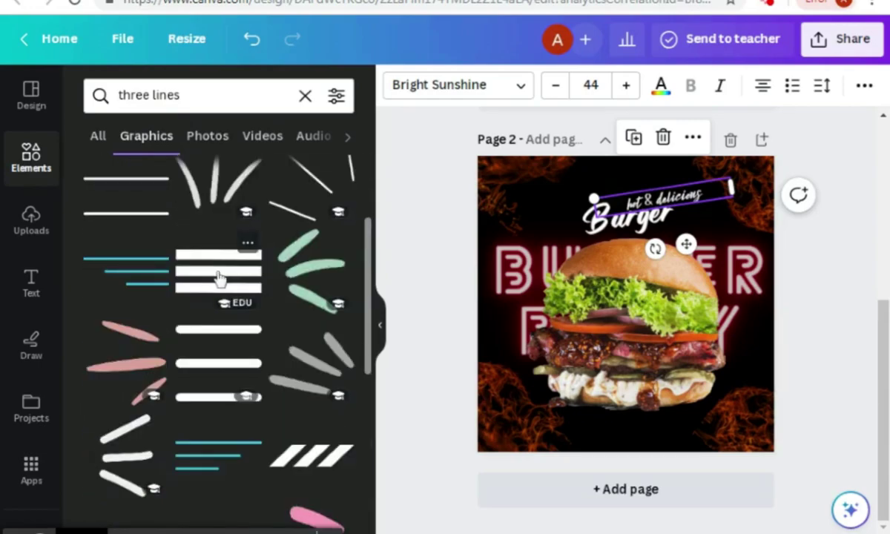
{"action": "scroll", "coordinate": [219, 276], "scroll_direction": "down", "scroll_amount": 2}
{"action": "scroll", "coordinate": [219, 276], "scroll_direction": "down", "scroll_amount": 1}
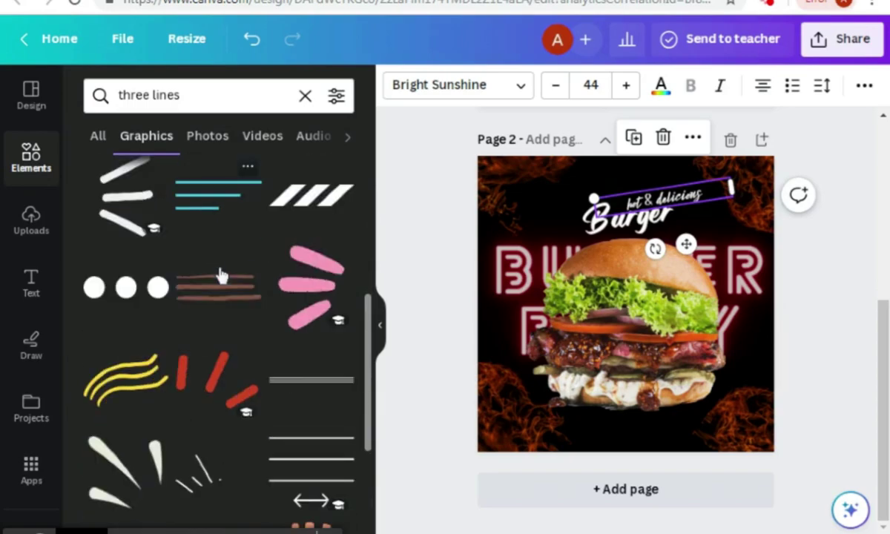
{"action": "scroll", "coordinate": [220, 276], "scroll_direction": "down", "scroll_amount": 1}
{"action": "scroll", "coordinate": [220, 276], "scroll_direction": "down", "scroll_amount": 1}
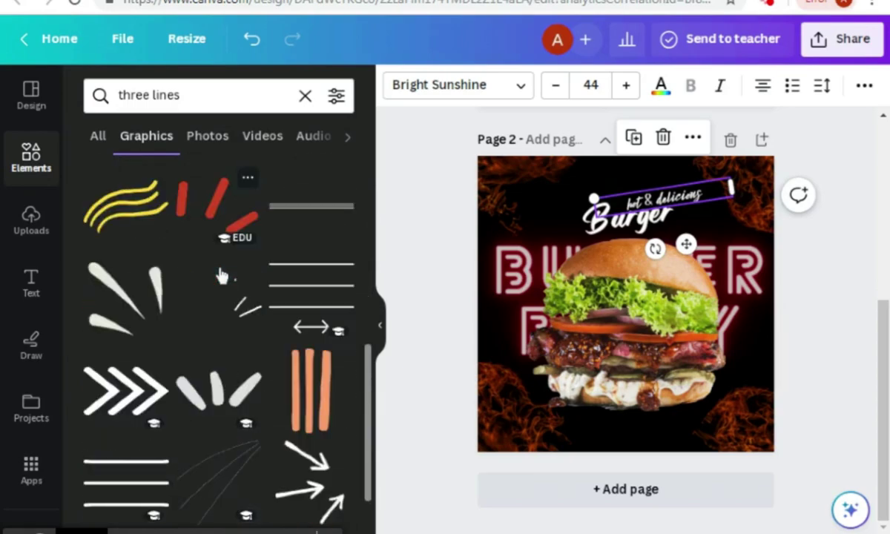
{"action": "scroll", "coordinate": [223, 273], "scroll_direction": "down", "scroll_amount": 1}
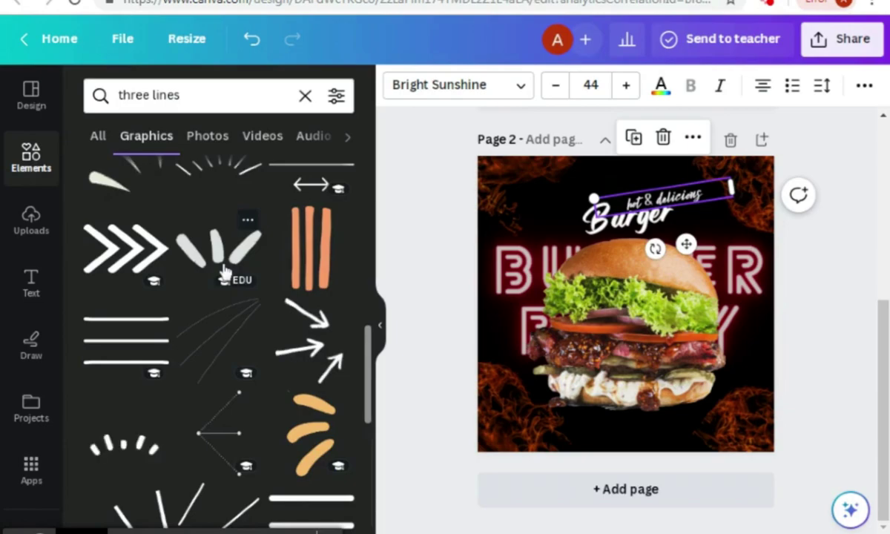
{"action": "scroll", "coordinate": [226, 268], "scroll_direction": "down", "scroll_amount": 2}
{"action": "scroll", "coordinate": [227, 266], "scroll_direction": "down", "scroll_amount": 2}
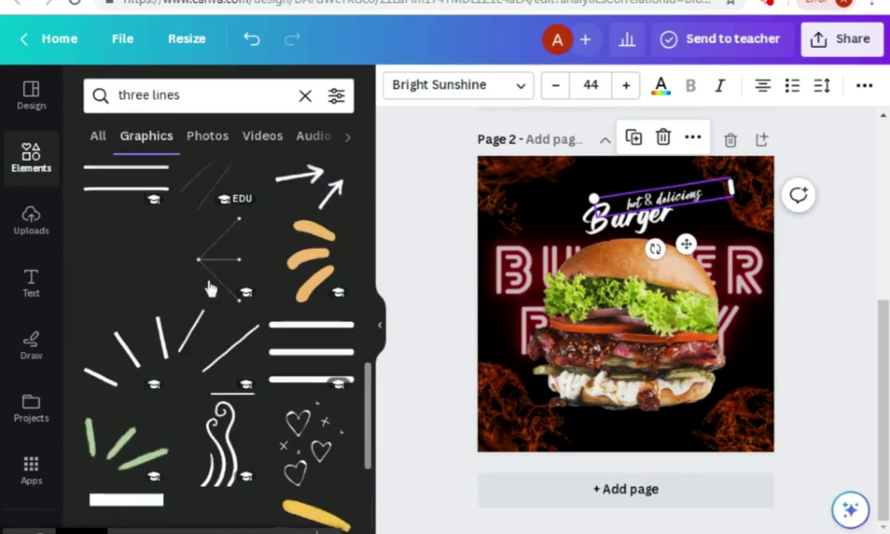
{"action": "scroll", "coordinate": [209, 288], "scroll_direction": "down", "scroll_amount": 5}
{"action": "scroll", "coordinate": [209, 288], "scroll_direction": "down", "scroll_amount": 3}
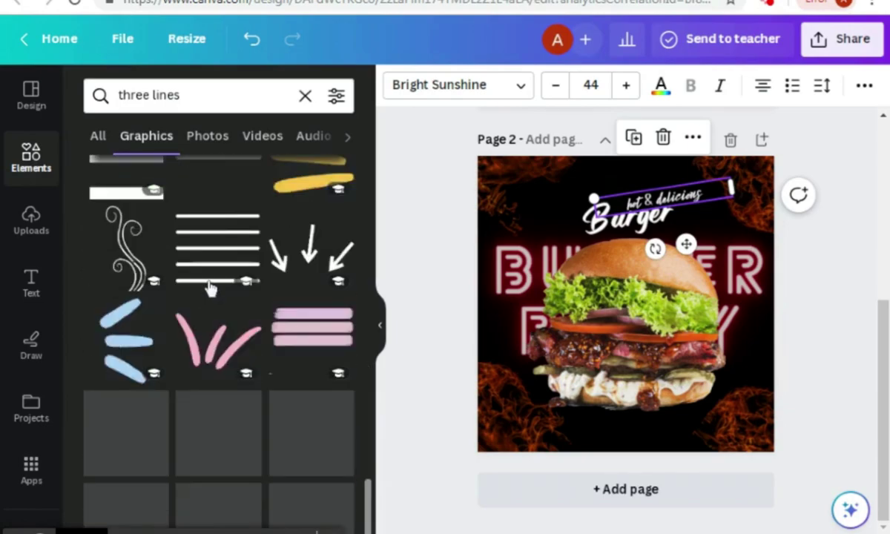
{"action": "scroll", "coordinate": [210, 285], "scroll_direction": "down", "scroll_amount": 4}
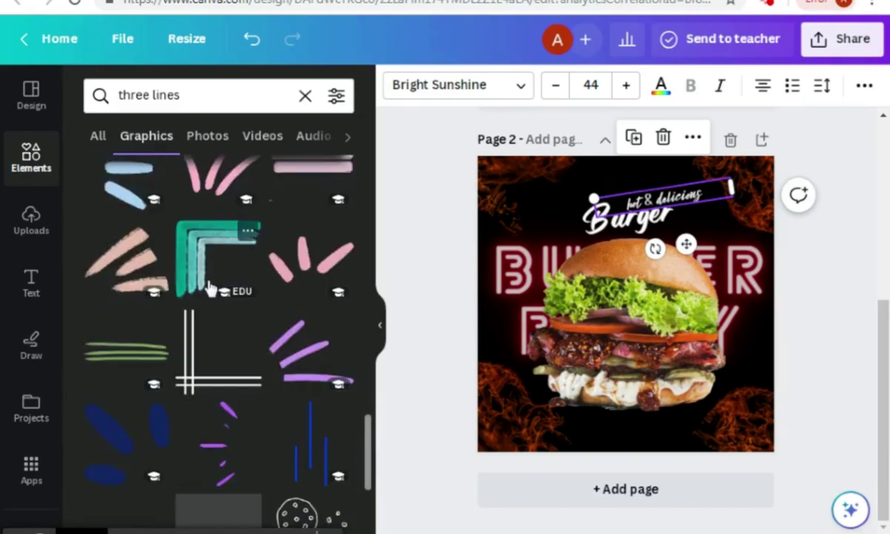
{"action": "scroll", "coordinate": [210, 288], "scroll_direction": "down", "scroll_amount": 4}
{"action": "scroll", "coordinate": [212, 286], "scroll_direction": "down", "scroll_amount": 4}
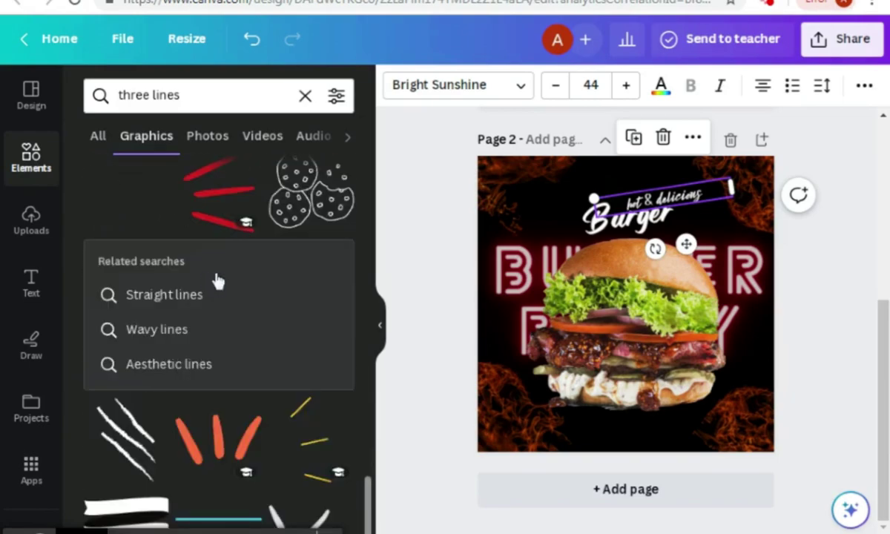
{"action": "scroll", "coordinate": [229, 322], "scroll_direction": "down", "scroll_amount": 8}
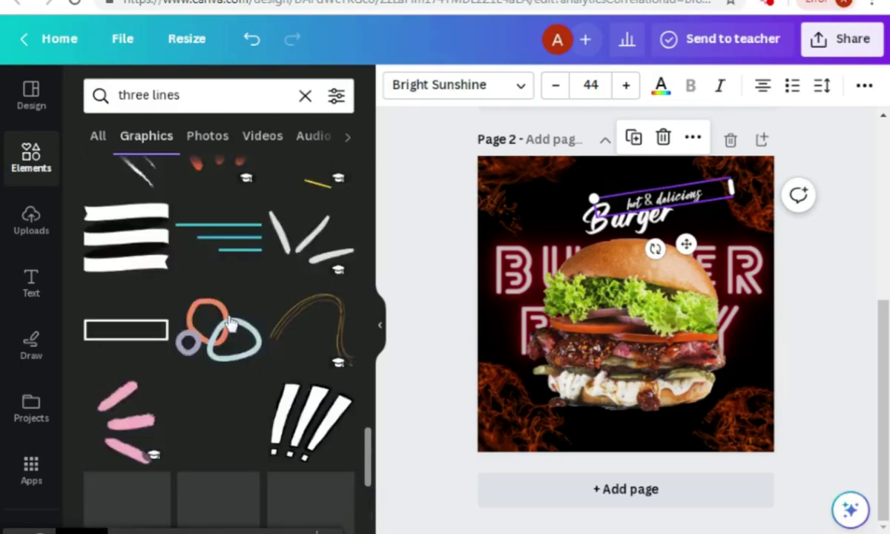
{"action": "scroll", "coordinate": [229, 322], "scroll_direction": "down", "scroll_amount": 2}
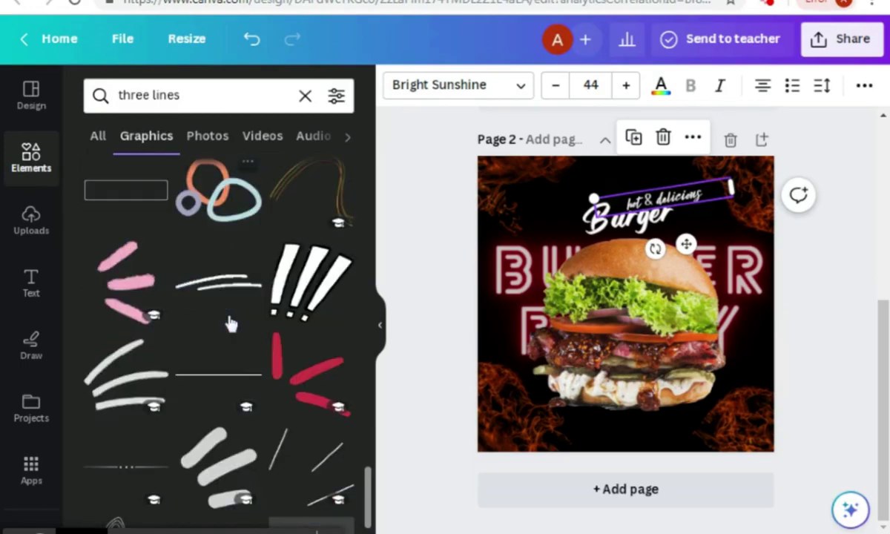
{"action": "scroll", "coordinate": [229, 322], "scroll_direction": "down", "scroll_amount": 4}
{"action": "scroll", "coordinate": [231, 322], "scroll_direction": "down", "scroll_amount": 3}
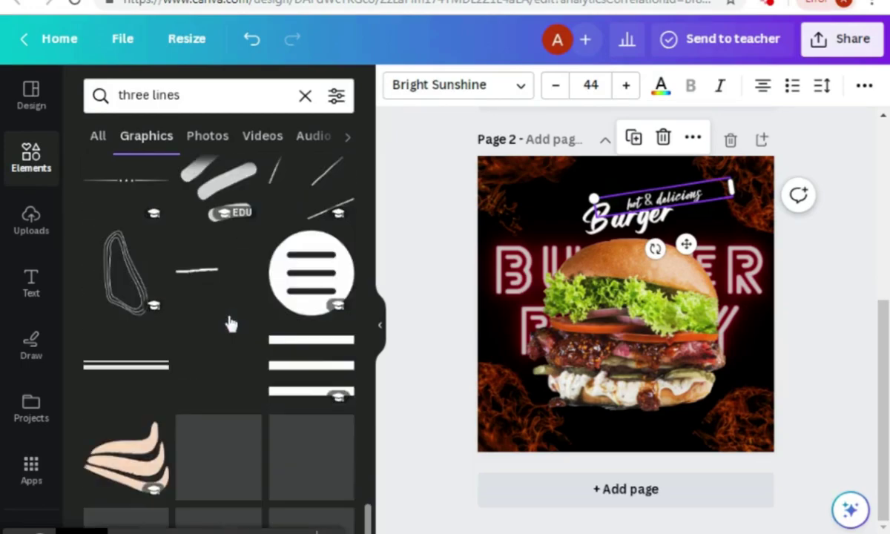
{"action": "scroll", "coordinate": [231, 322], "scroll_direction": "down", "scroll_amount": 4}
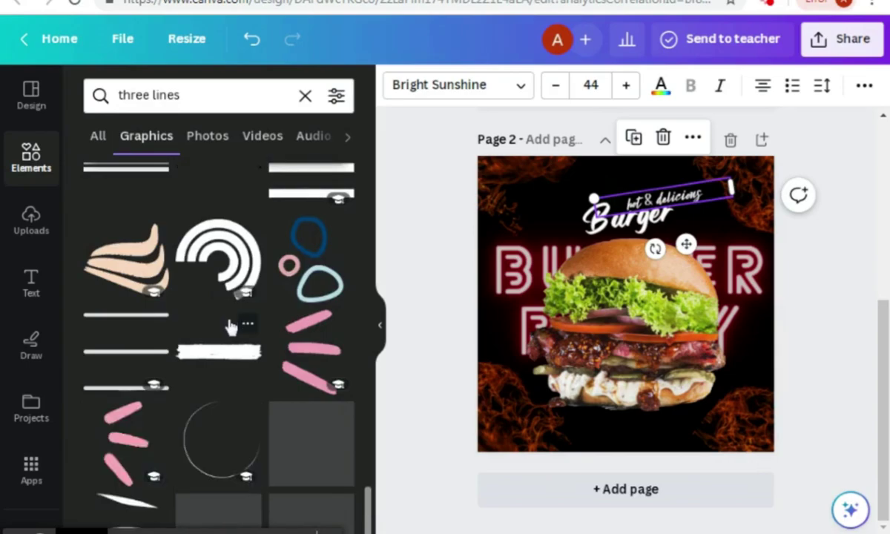
{"action": "scroll", "coordinate": [231, 322], "scroll_direction": "down", "scroll_amount": 4}
{"action": "scroll", "coordinate": [230, 322], "scroll_direction": "down", "scroll_amount": 4}
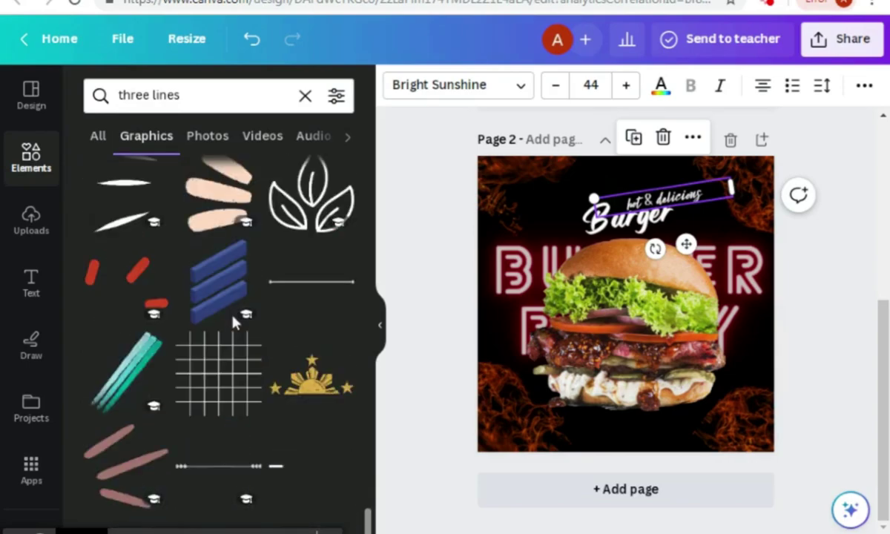
{"action": "scroll", "coordinate": [234, 321], "scroll_direction": "down", "scroll_amount": 4}
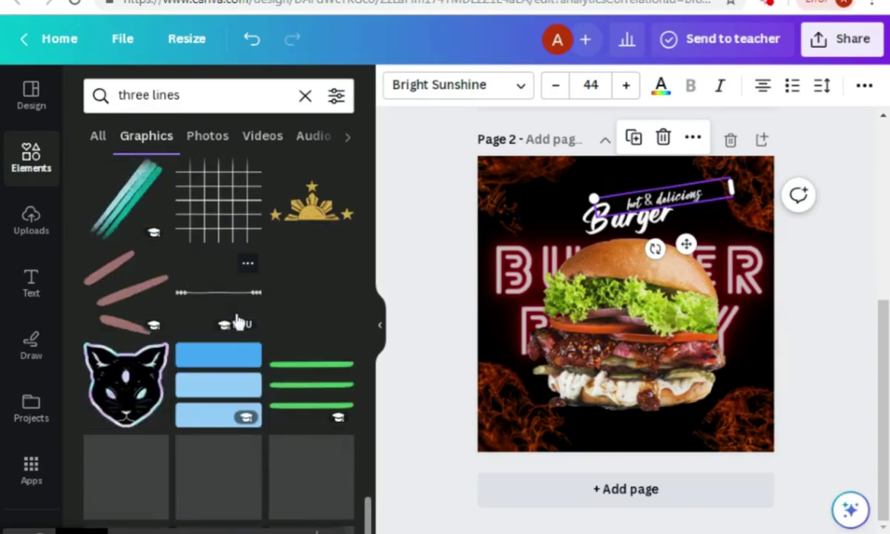
{"action": "scroll", "coordinate": [236, 320], "scroll_direction": "down", "scroll_amount": 5}
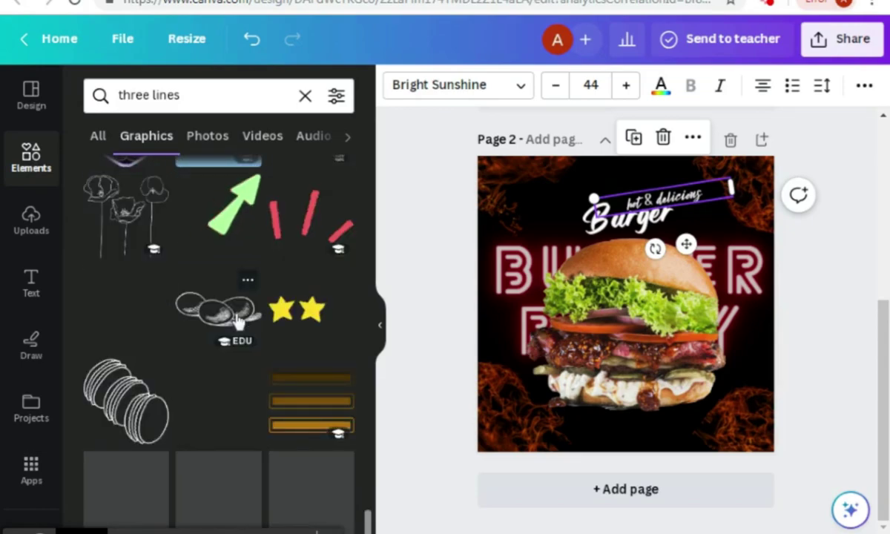
{"action": "scroll", "coordinate": [240, 322], "scroll_direction": "down", "scroll_amount": 10}
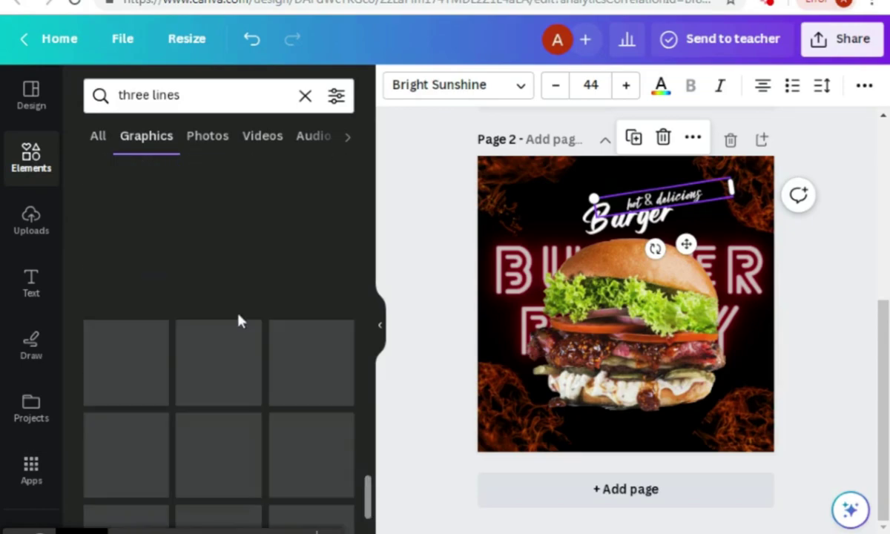
{"action": "scroll", "coordinate": [244, 263], "scroll_direction": "down", "scroll_amount": 1}
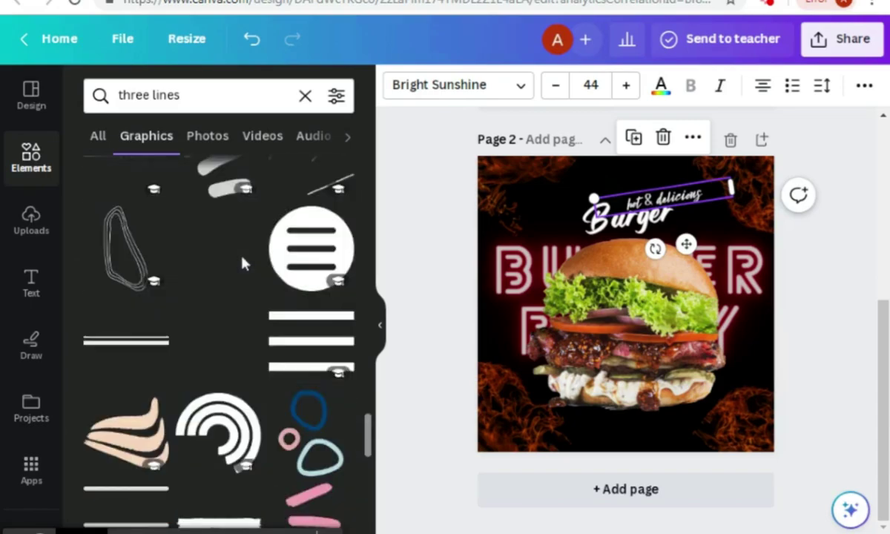
{"action": "scroll", "coordinate": [244, 263], "scroll_direction": "down", "scroll_amount": 3}
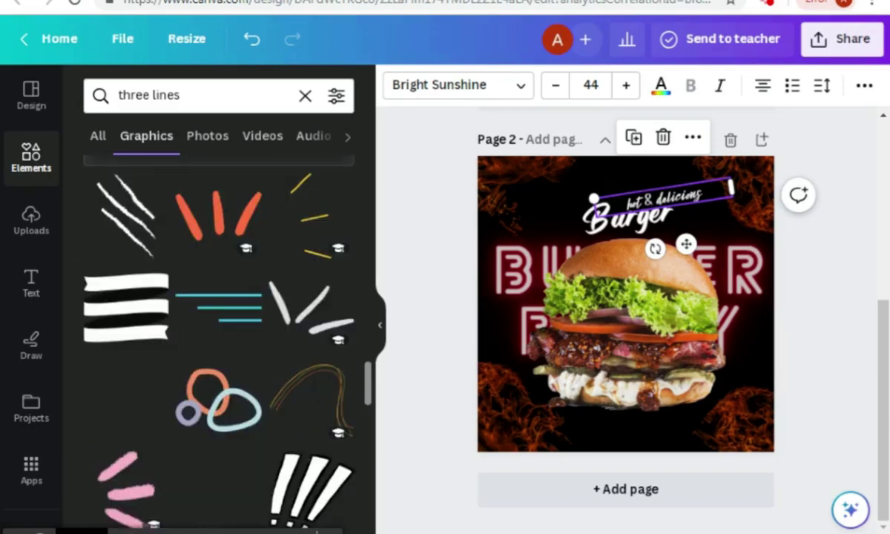
{"action": "scroll", "coordinate": [235, 269], "scroll_direction": "up", "scroll_amount": 2}
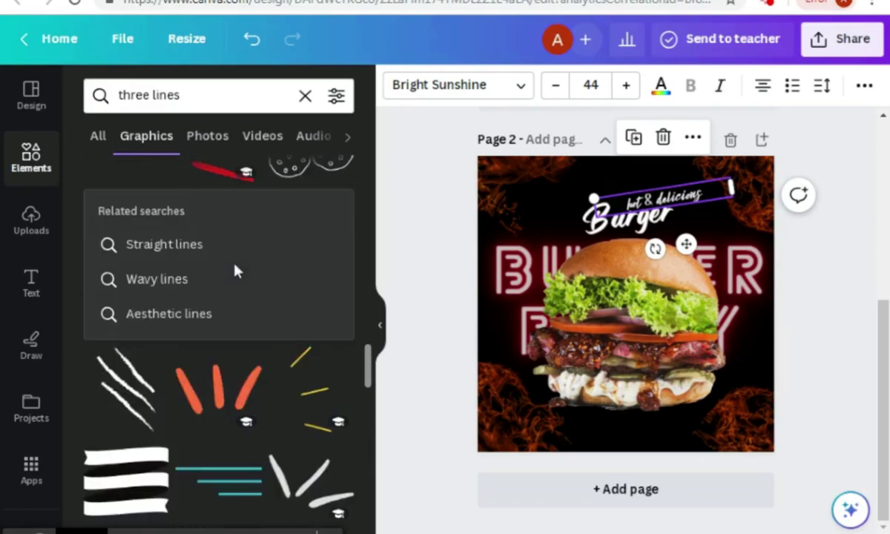
{"action": "scroll", "coordinate": [235, 271], "scroll_direction": "up", "scroll_amount": 3}
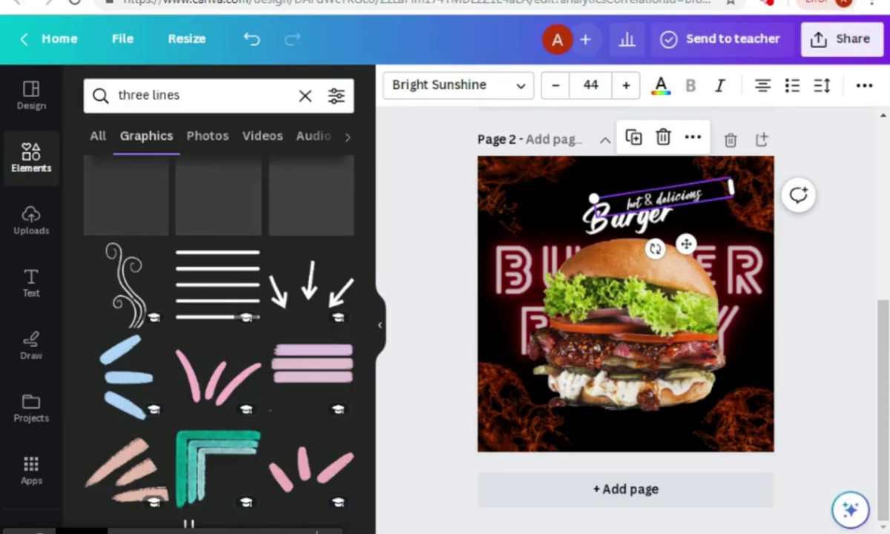
Replace the "three lines" search in the elements library with a search for "splash for color drop"
{"action": "left_click", "coordinate": [206, 95]}
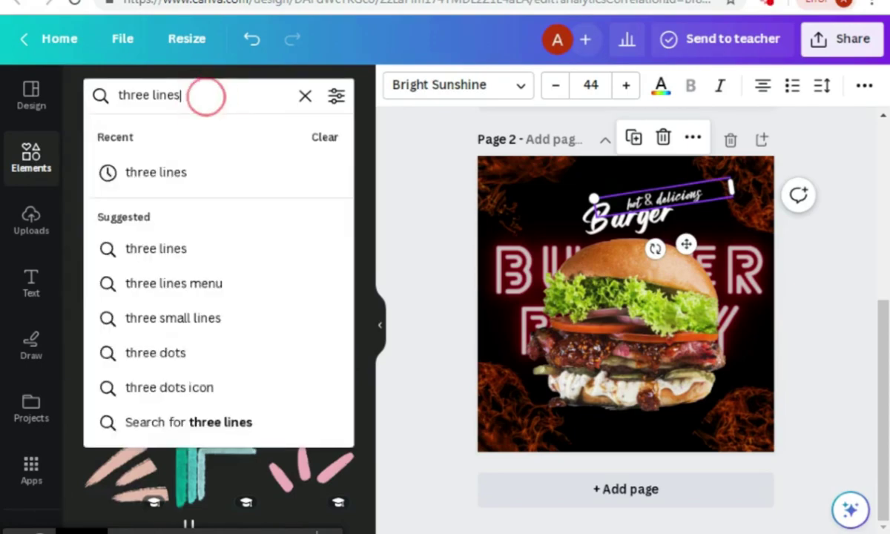
{"action": "triple_click", "coordinate": [206, 95]}
{"action": "key", "text": "BackSpace"}
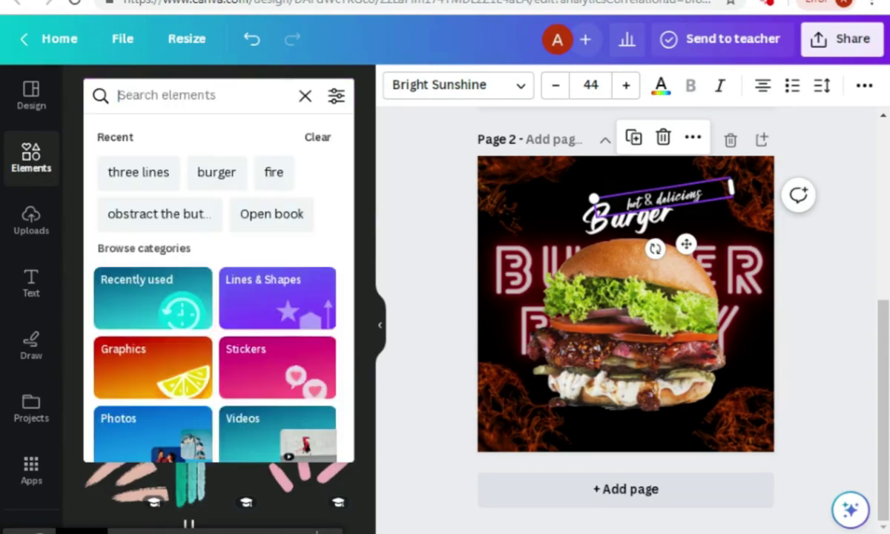
{"action": "type", "text": "a"}
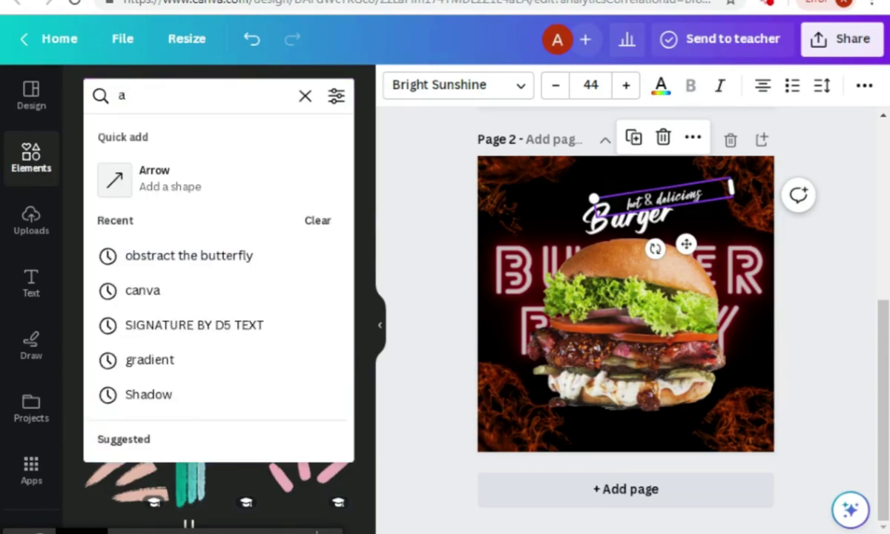
{"action": "key", "text": "BackSpace"}
{"action": "type", "text": "spl"}
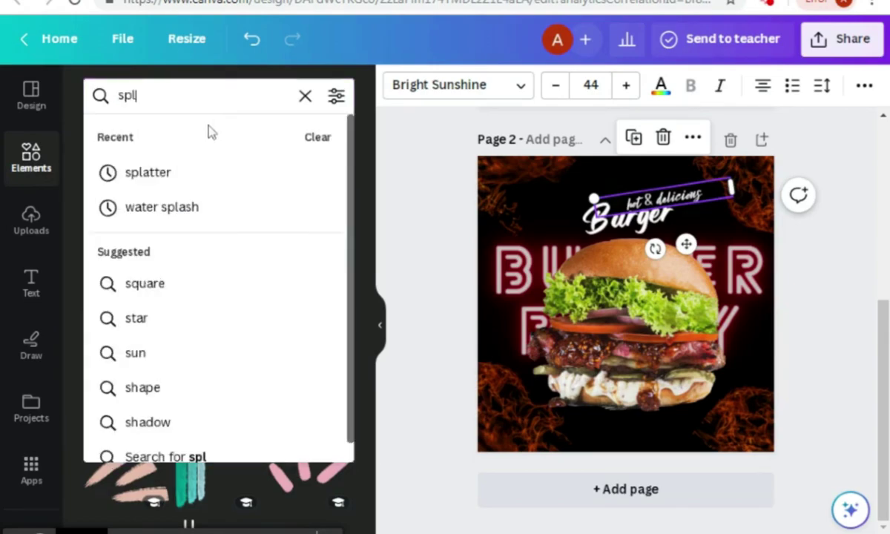
{"action": "type", "text": "ash fo"}
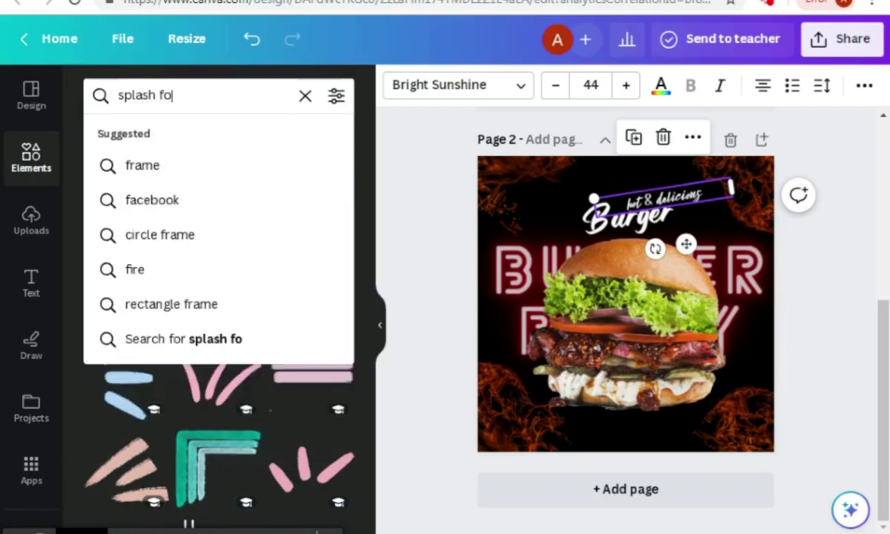
{"action": "type", "text": "r co"}
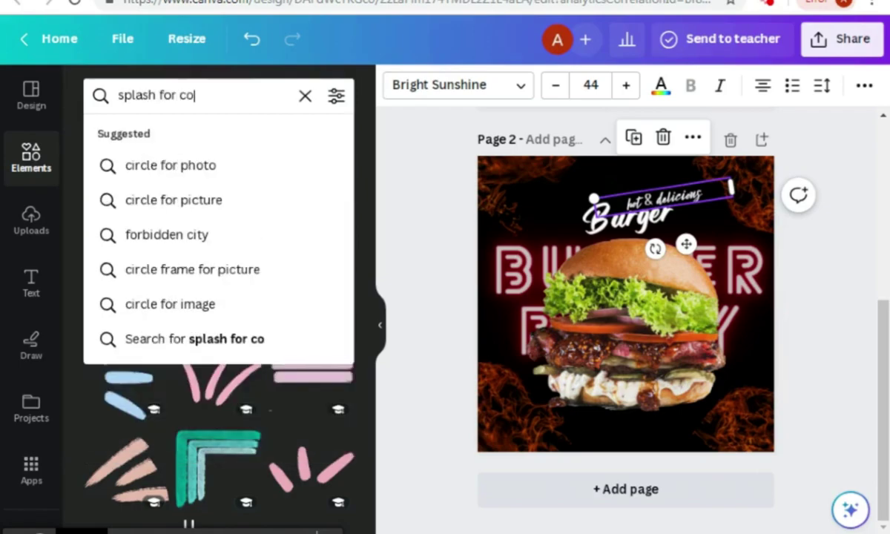
{"action": "type", "text": "lor dr"}
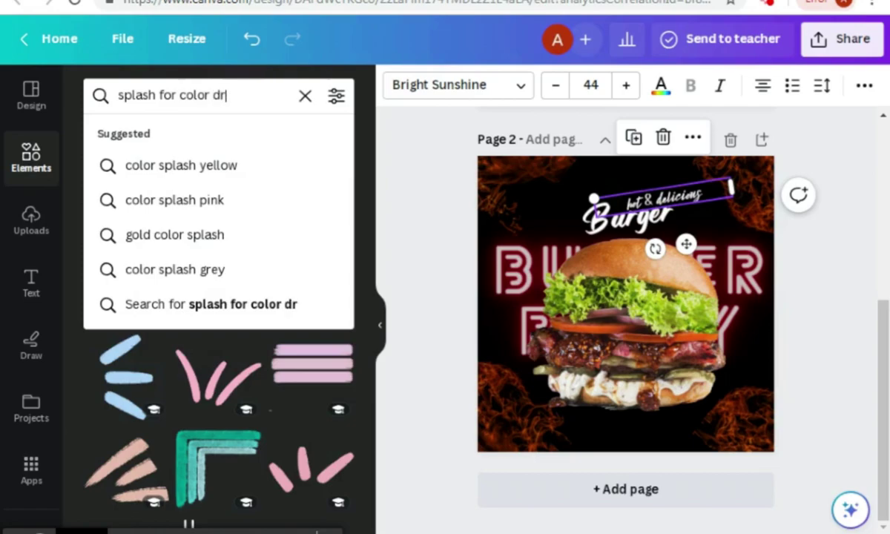
{"action": "type", "text": "op"}
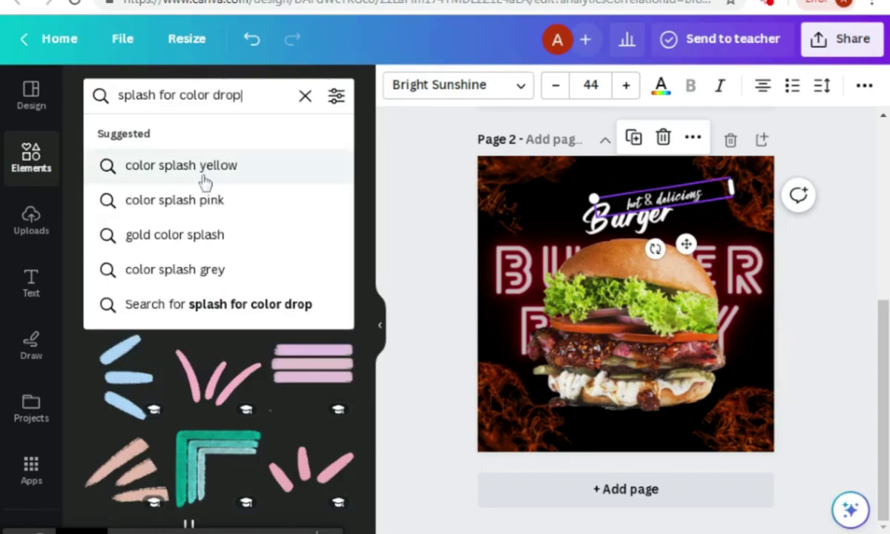
{"action": "key", "text": "Return"}
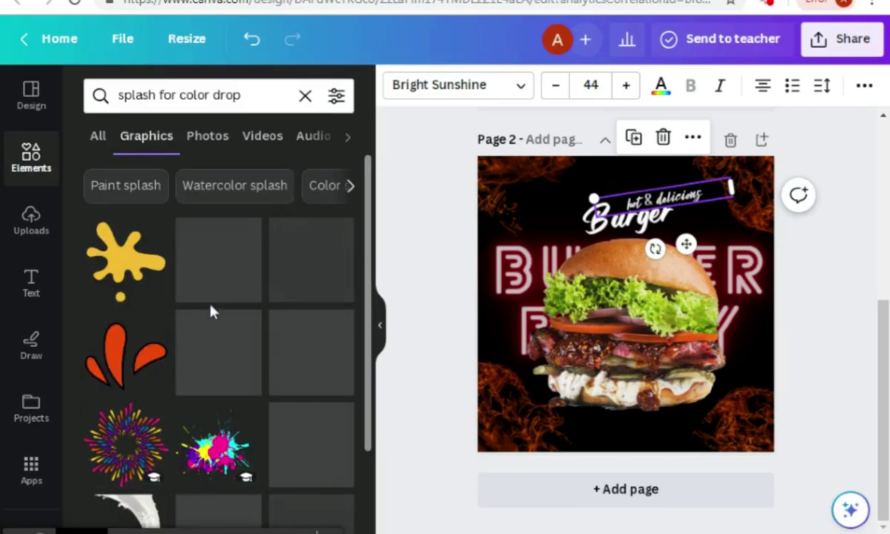
Add the light-blue and teal five-drop splash graphic from the search results to the poster
{"action": "scroll", "coordinate": [210, 326], "scroll_direction": "down", "scroll_amount": 1}
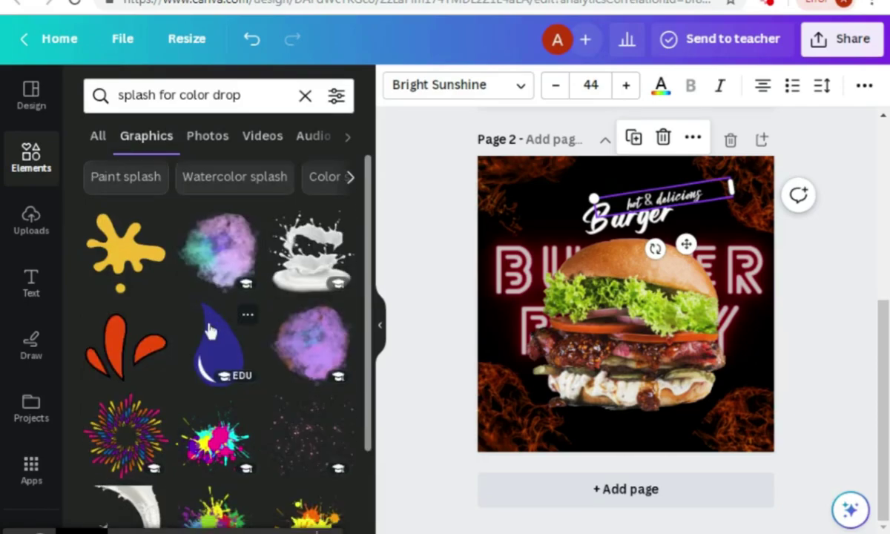
{"action": "scroll", "coordinate": [210, 332], "scroll_direction": "down", "scroll_amount": 5}
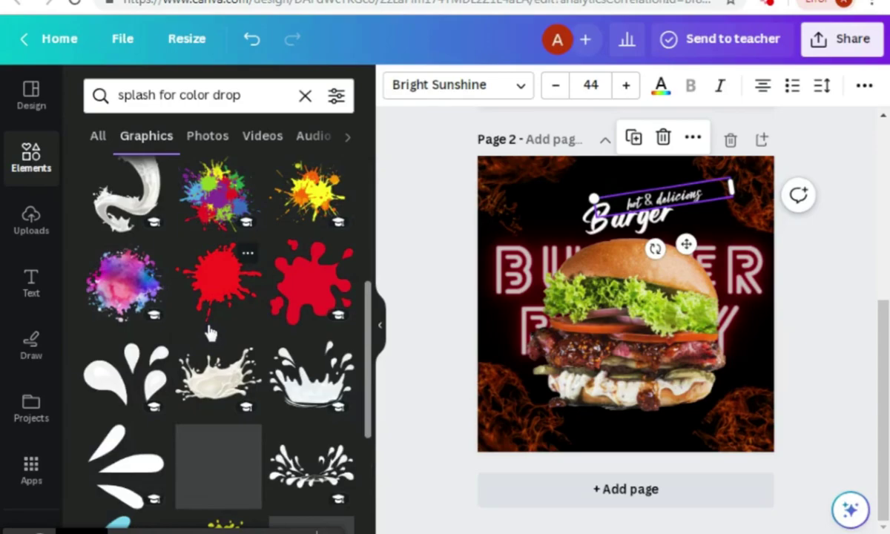
{"action": "scroll", "coordinate": [210, 333], "scroll_direction": "down", "scroll_amount": 1}
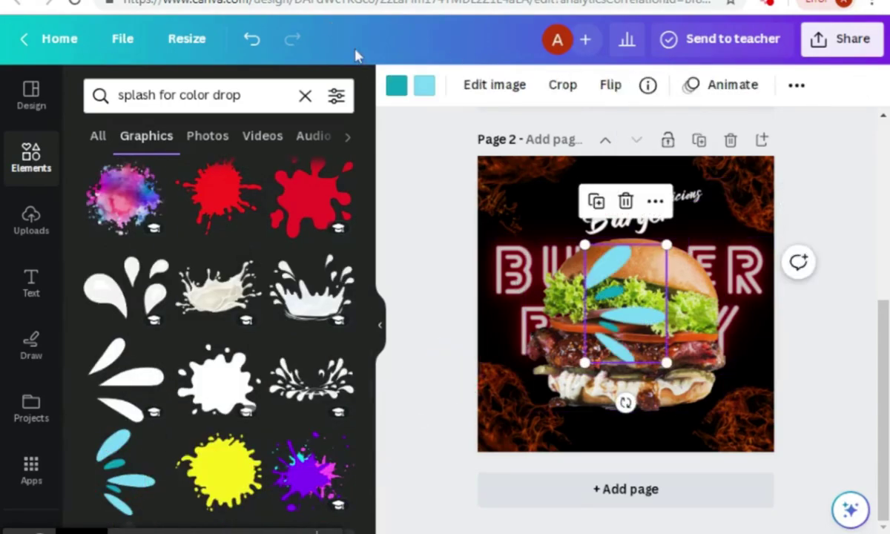
Recolour both the teal and the light-blue drops of the splash graphic white
{"action": "left_click", "coordinate": [397, 85]}
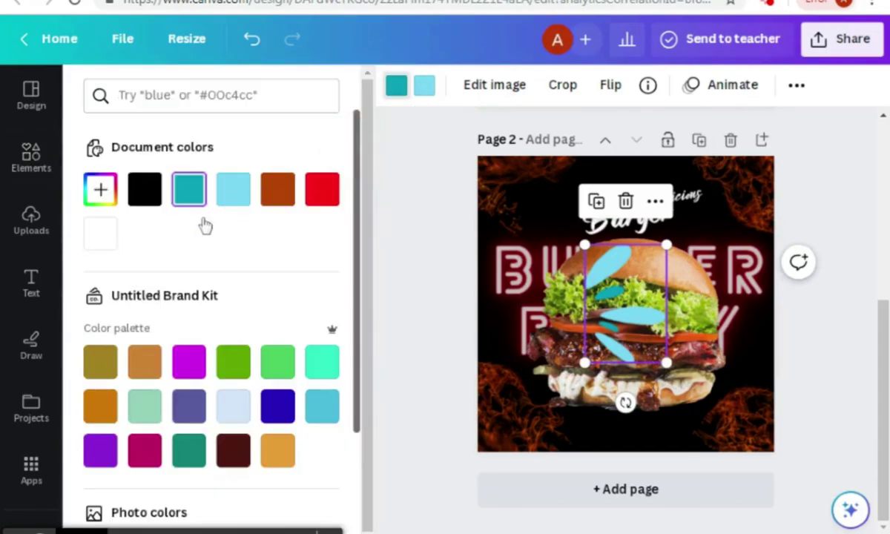
{"action": "left_click", "coordinate": [101, 236]}
{"action": "left_click", "coordinate": [424, 85]}
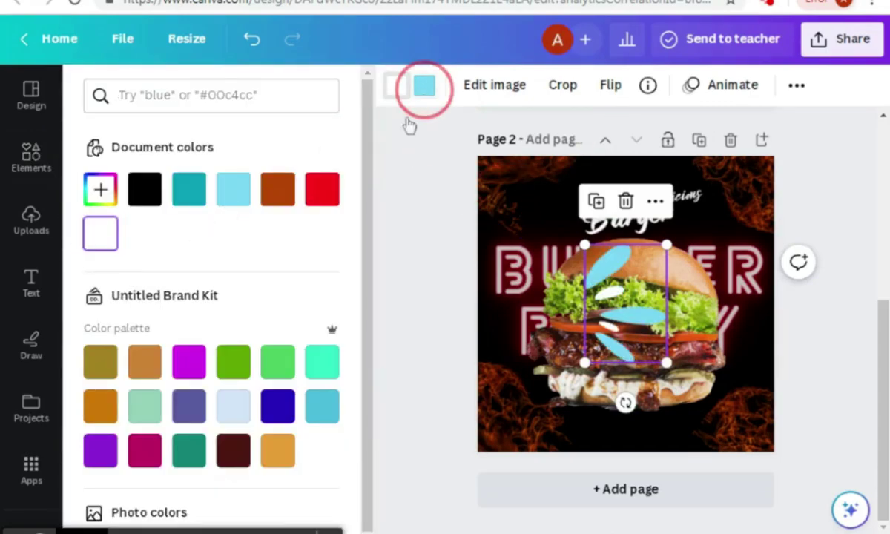
{"action": "left_click", "coordinate": [93, 244]}
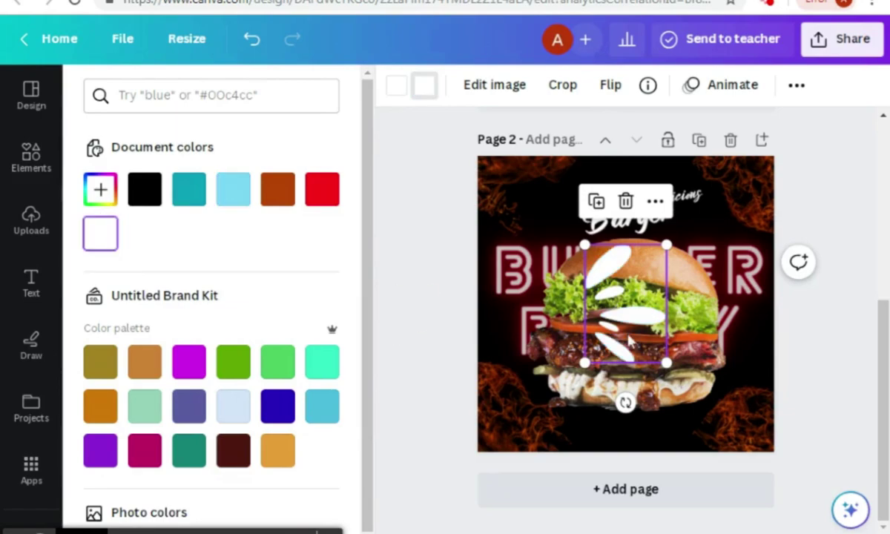
Shrink the white splash and rotate it so it fans outward above the first letter of the Burger heading
{"action": "left_click_drag", "start_coordinate": [651, 359], "coordinate": [603, 273]}
{"action": "left_click_drag", "start_coordinate": [579, 315], "coordinate": [630, 227]}
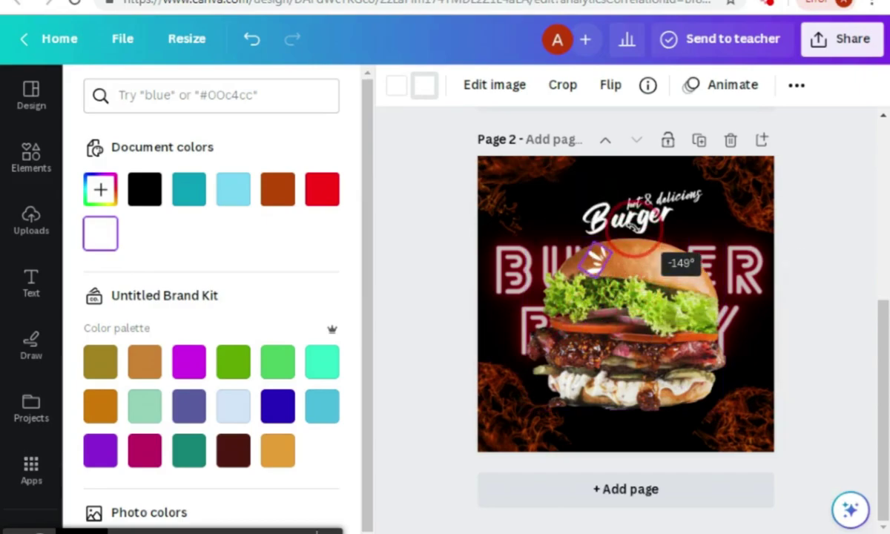
{"action": "left_click_drag", "start_coordinate": [640, 260], "coordinate": [603, 204]}
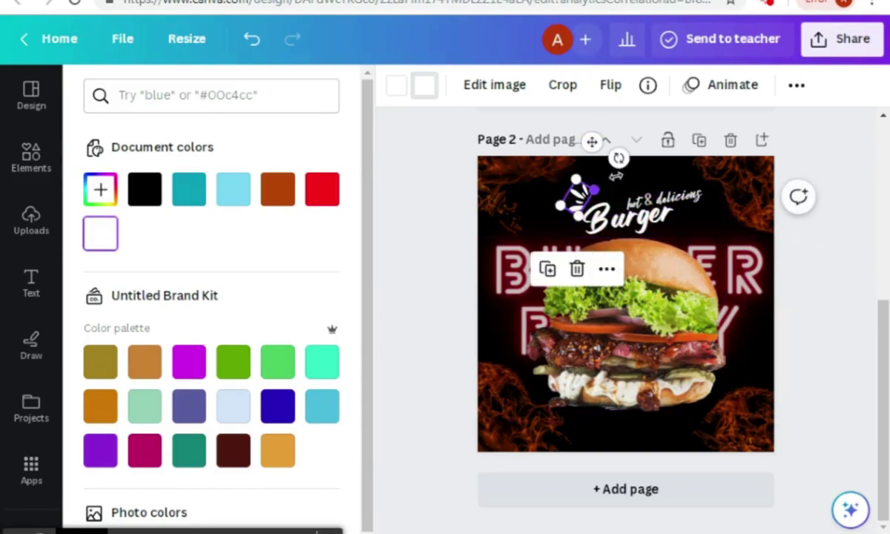
{"action": "mouse_move", "coordinate": [620, 158]}
{"action": "left_mouse_down"}
{"action": "mouse_move", "coordinate": [626, 178]}
{"action": "mouse_move", "coordinate": [627, 167]}
{"action": "left_mouse_up"}
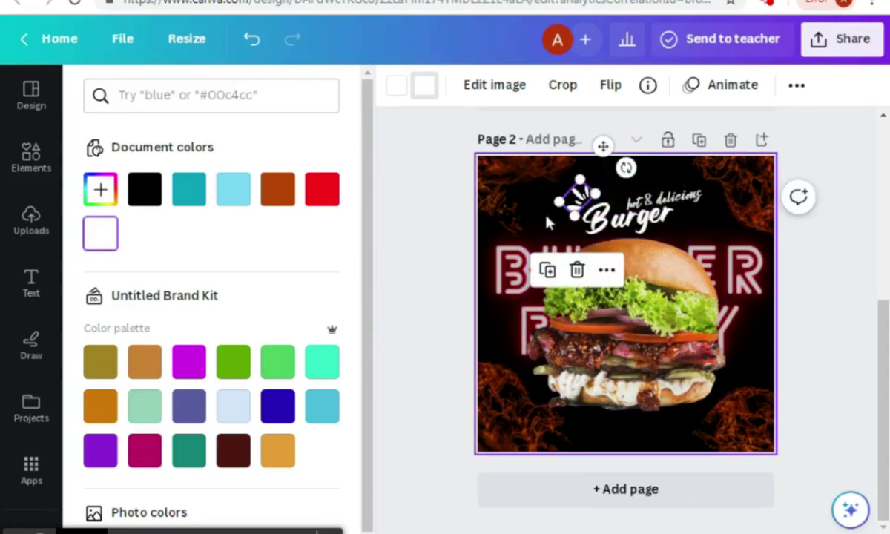
{"action": "left_click", "coordinate": [497, 199]}
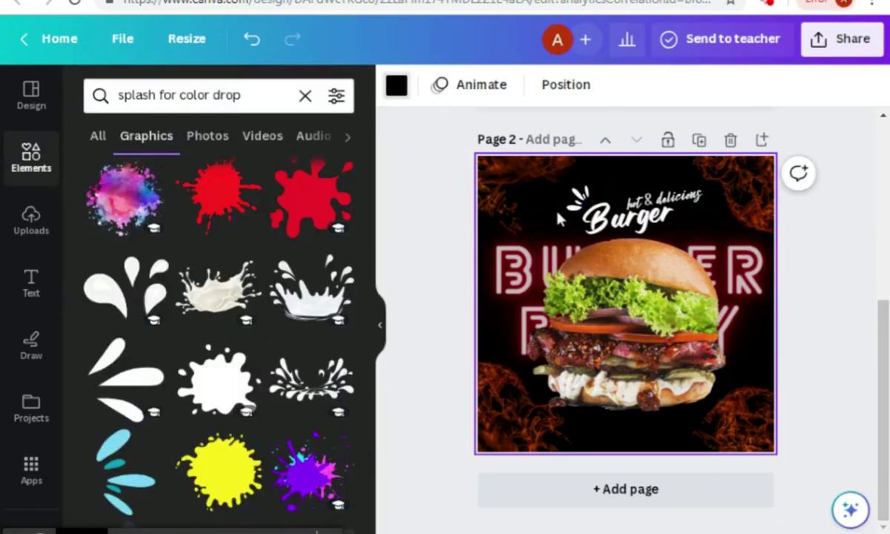
Move the white splash slightly down so it sits close against the B of the Burger heading
{"action": "left_click", "coordinate": [585, 209]}
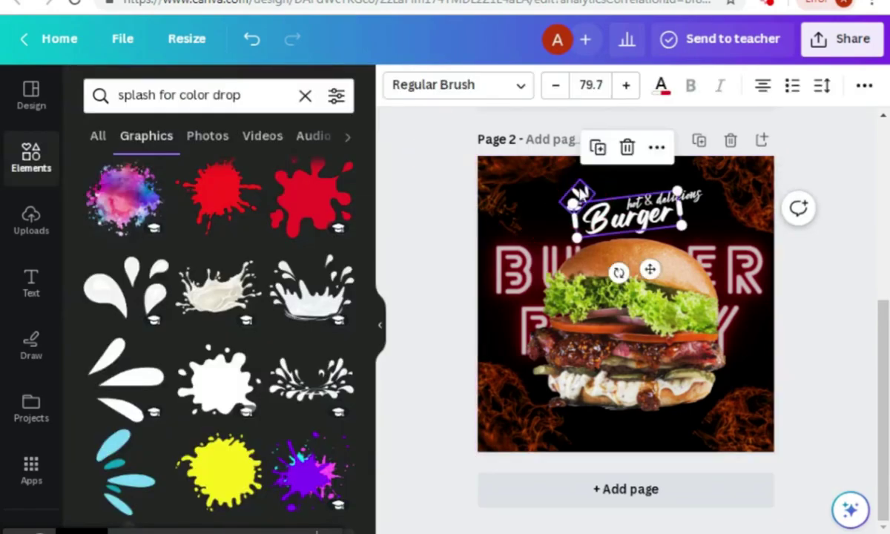
{"action": "left_click", "coordinate": [578, 196]}
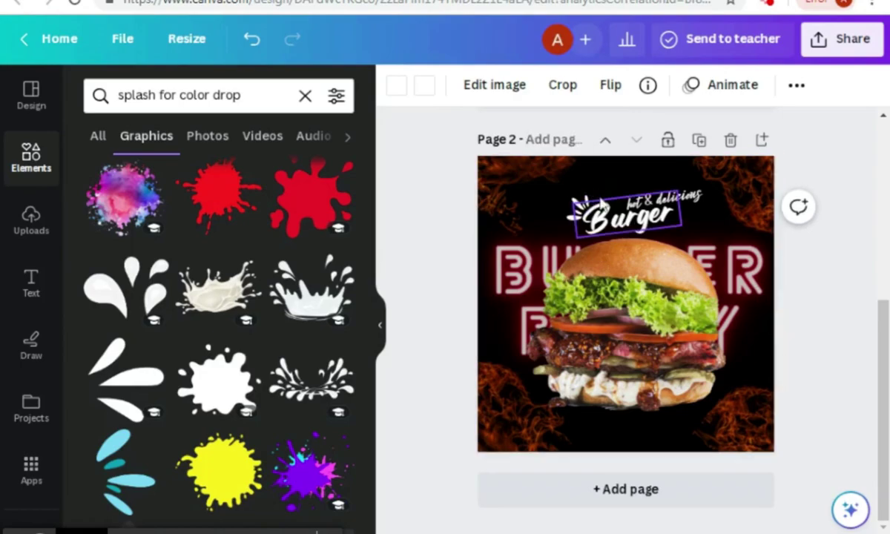
{"action": "left_click", "coordinate": [576, 202]}
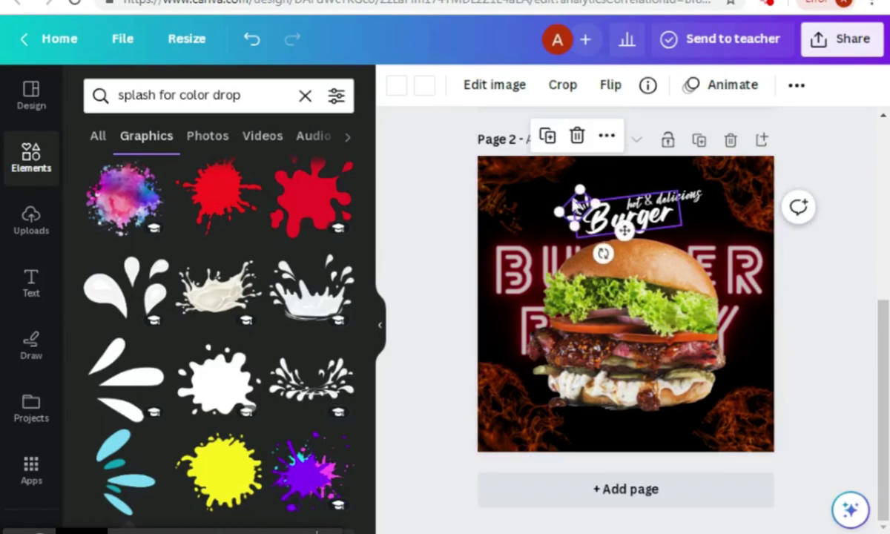
{"action": "left_click", "coordinate": [571, 210]}
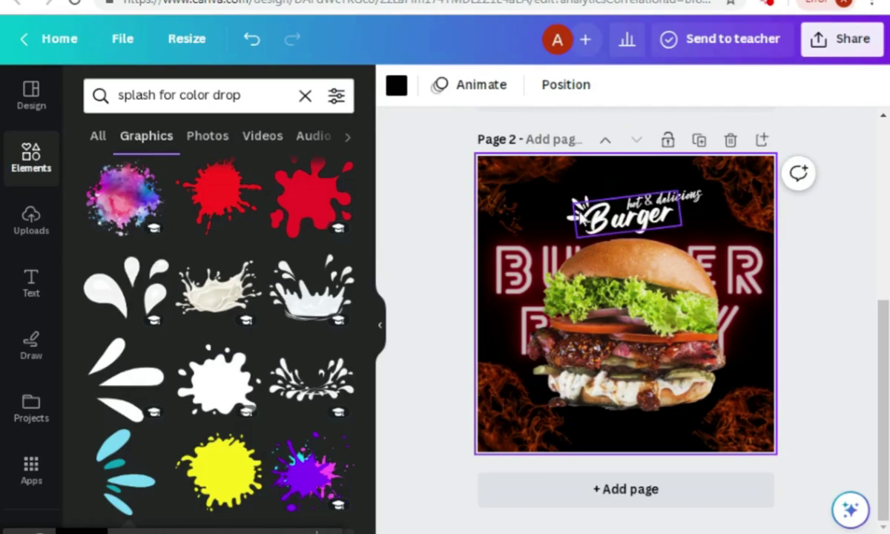
{"action": "left_click", "coordinate": [578, 208]}
{"action": "left_click", "coordinate": [583, 201]}
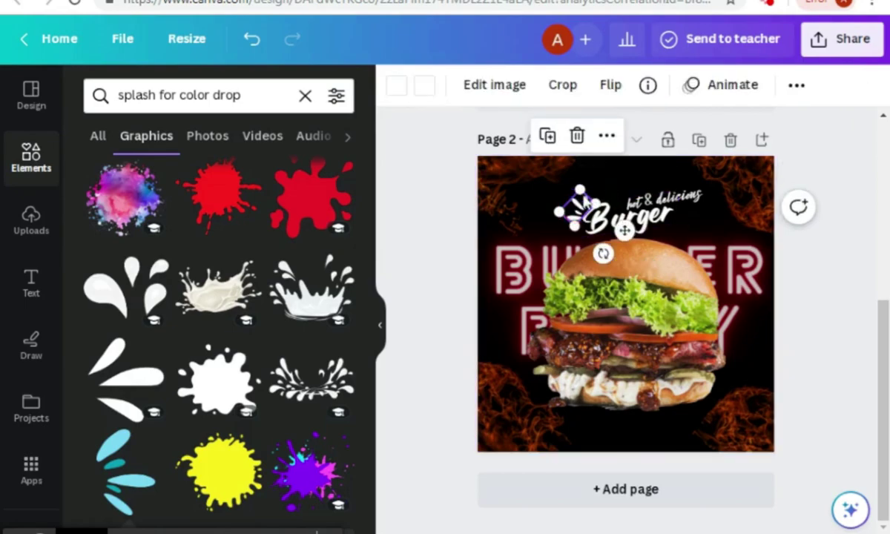
Duplicate the white splash as a smaller accent facing the opposite way at the end of the Burger heading
{"action": "left_click", "coordinate": [548, 136]}
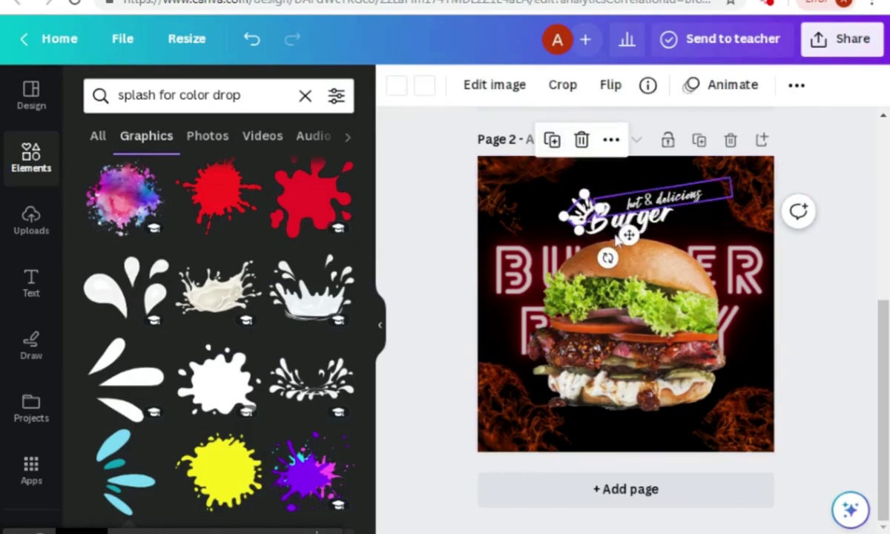
{"action": "left_click_drag", "start_coordinate": [630, 234], "coordinate": [653, 247]}
{"action": "left_click", "coordinate": [690, 256]}
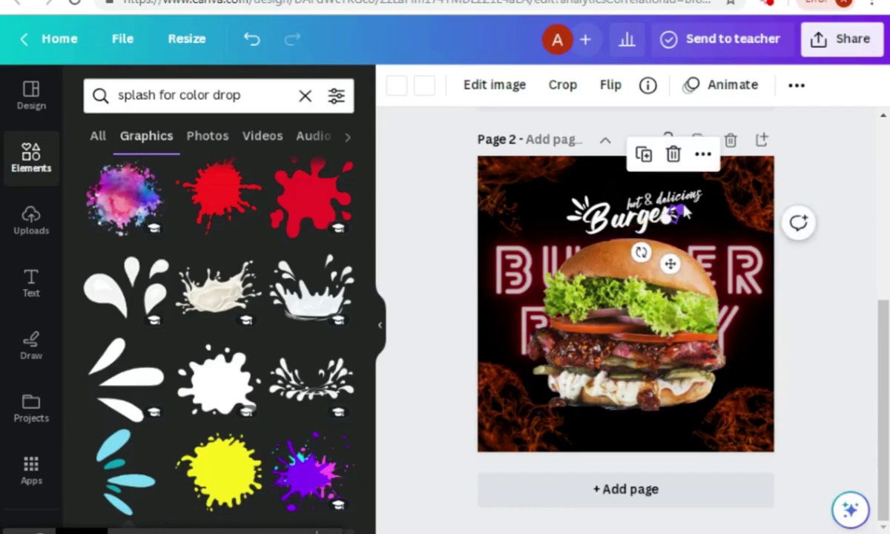
{"action": "left_click", "coordinate": [678, 212]}
{"action": "left_click_drag", "start_coordinate": [665, 216], "coordinate": [671, 217]}
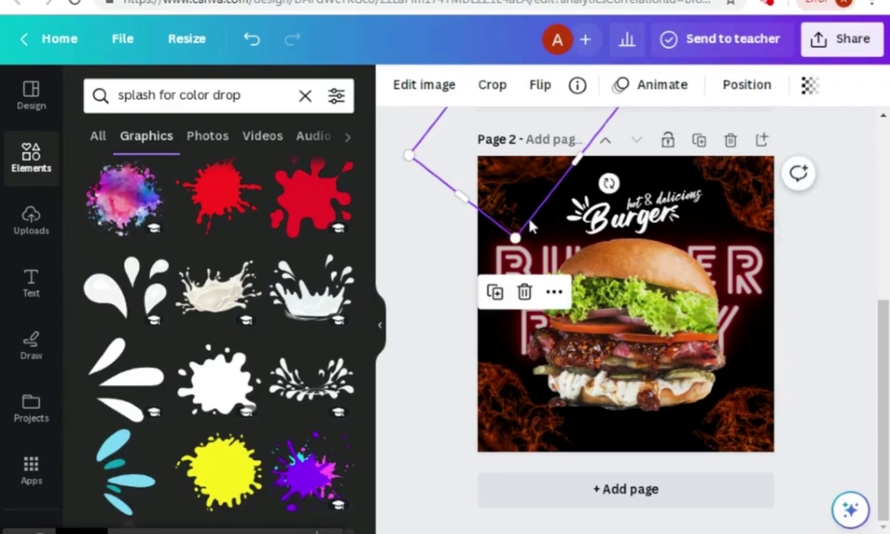
Fine-tune the position and rotation of the small splash beside the last letter of the Burger heading
{"action": "left_click", "coordinate": [677, 216]}
{"action": "key", "text": "Escape"}
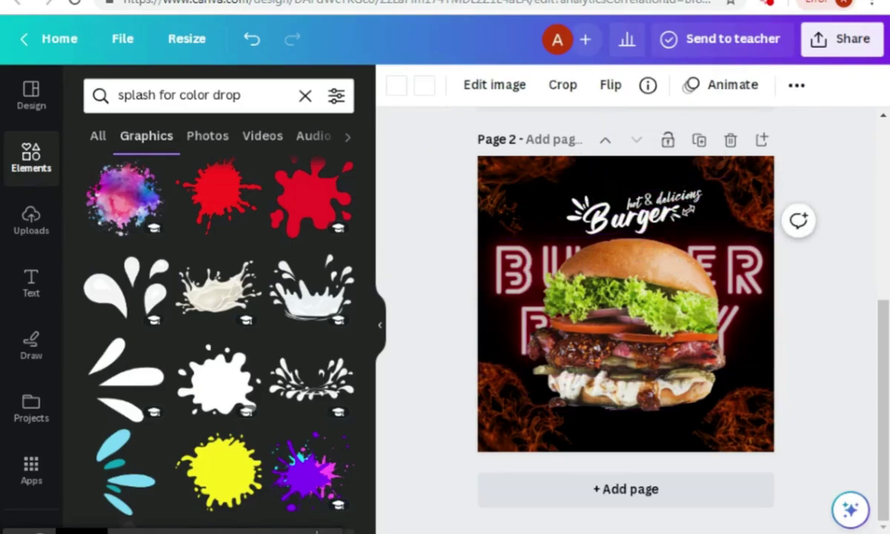
{"action": "left_click", "coordinate": [637, 239]}
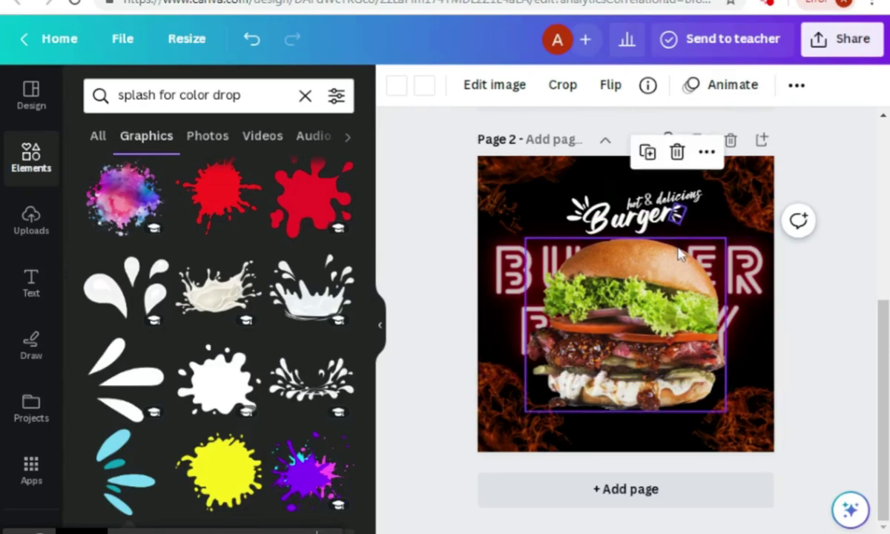
{"action": "key", "text": "Escape"}
{"action": "left_click", "coordinate": [681, 222]}
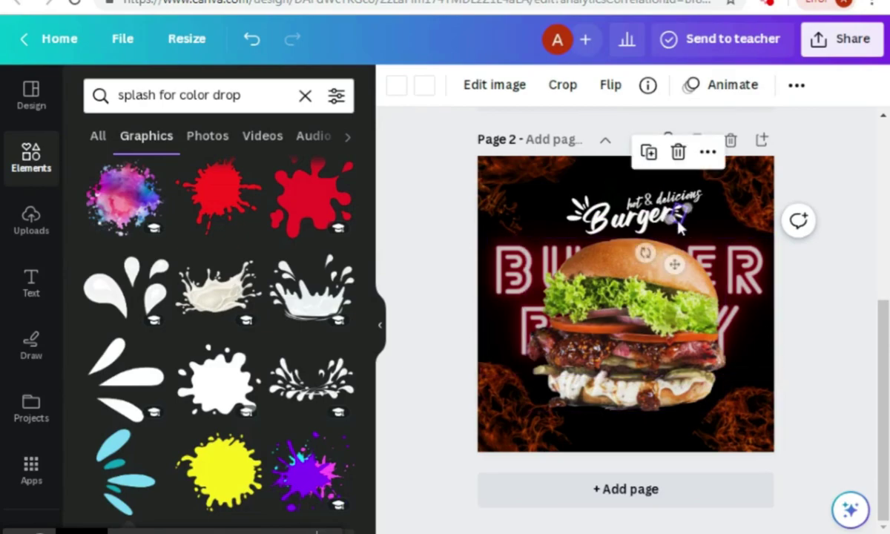
{"action": "left_click_drag", "start_coordinate": [645, 253], "coordinate": [634, 261]}
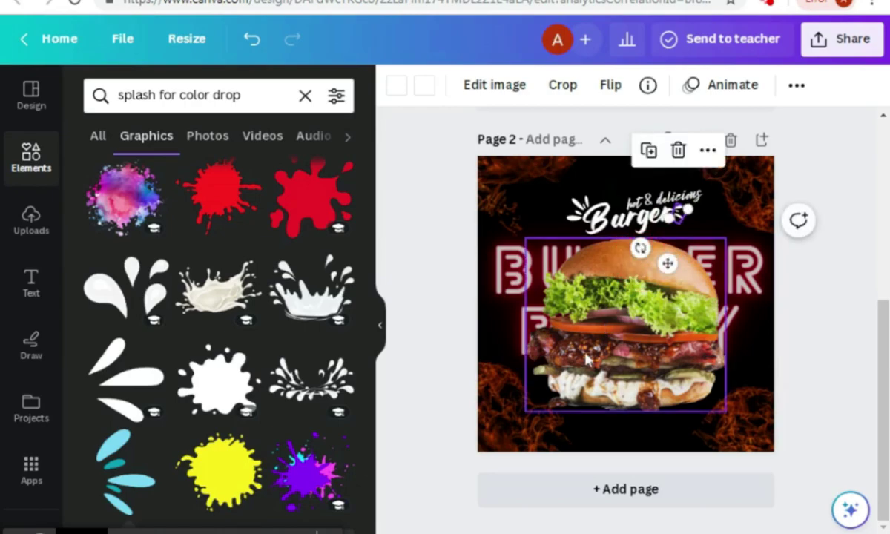
Add the blue and red "FREE DELIVERY" font combination to the poster
{"action": "left_click", "coordinate": [35, 296]}
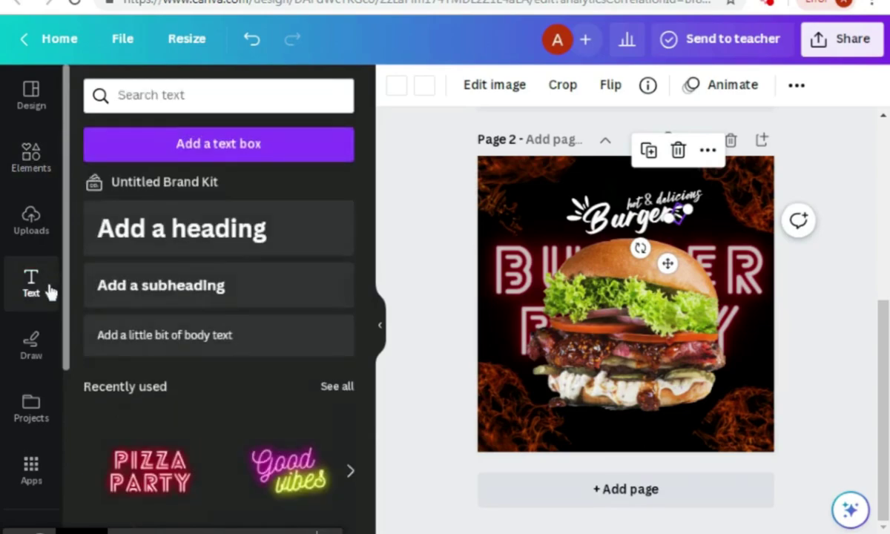
{"action": "scroll", "coordinate": [188, 429], "scroll_direction": "down", "scroll_amount": 10}
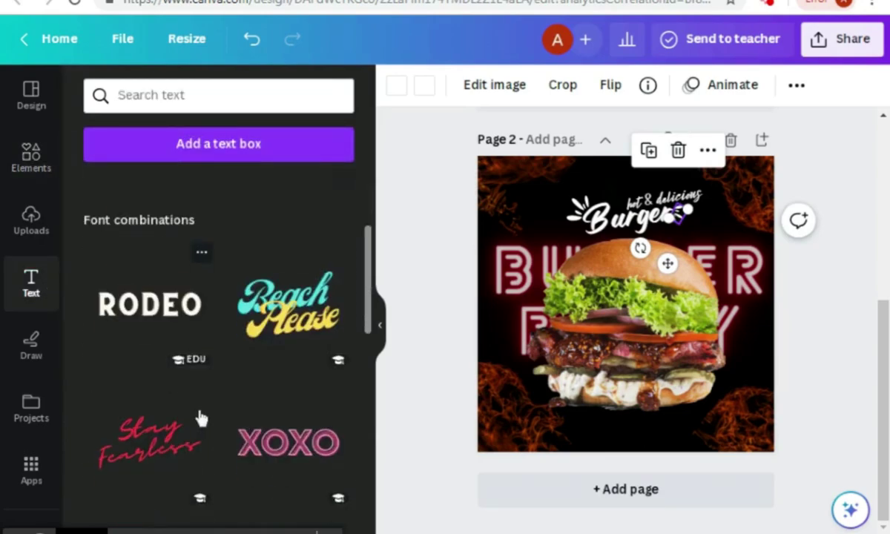
{"action": "scroll", "coordinate": [222, 393], "scroll_direction": "down", "scroll_amount": 6}
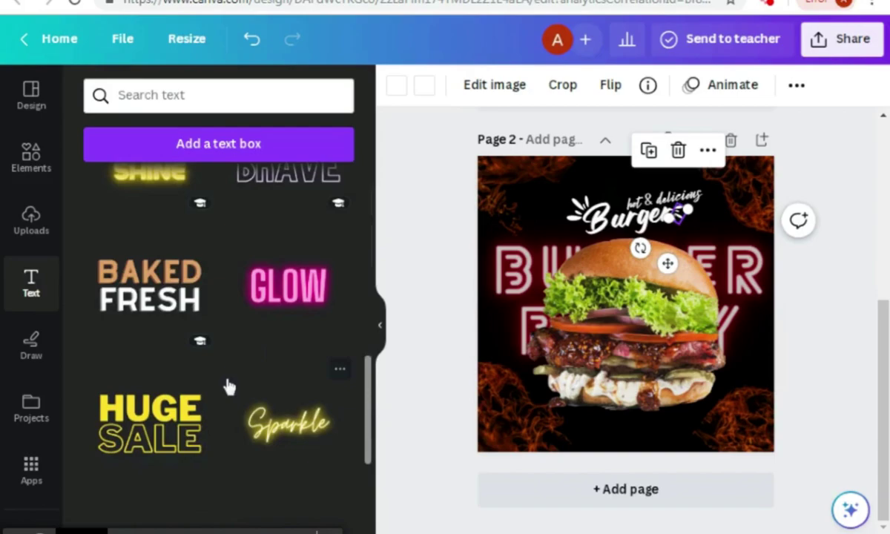
{"action": "scroll", "coordinate": [231, 383], "scroll_direction": "down", "scroll_amount": 5}
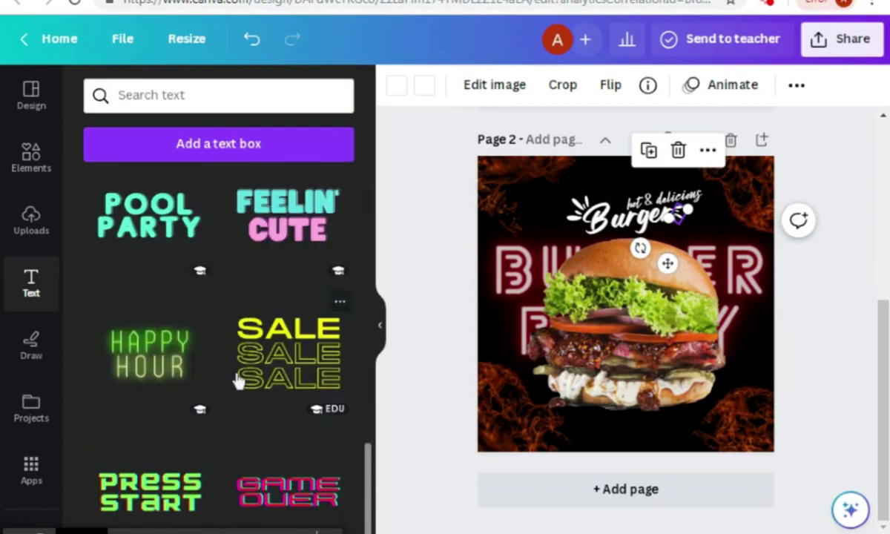
{"action": "scroll", "coordinate": [243, 376], "scroll_direction": "down", "scroll_amount": 3}
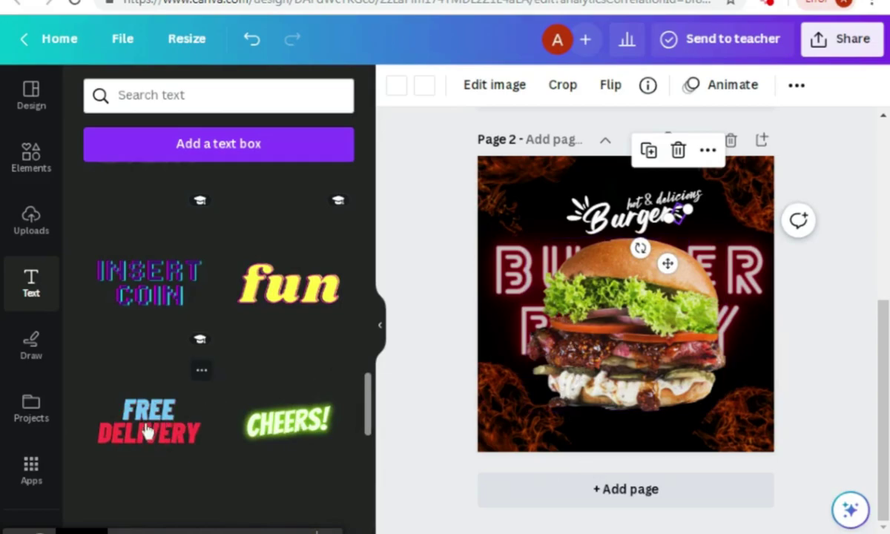
{"action": "left_click", "coordinate": [204, 423]}
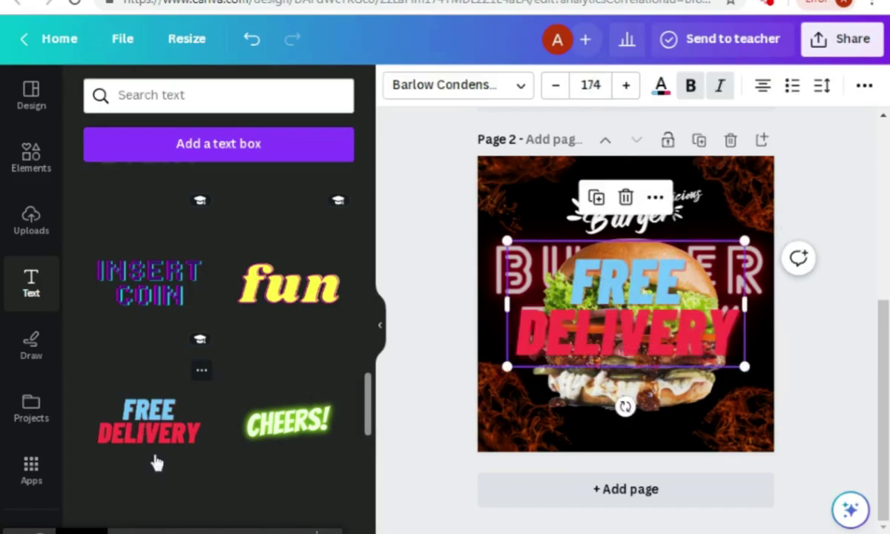
Shrink the "FREE DELIVERY" text to font size 35 and place it in the poster's lower-right corner
{"action": "left_click", "coordinate": [507, 240]}
{"action": "left_click_drag", "start_coordinate": [533, 256], "coordinate": [664, 350]}
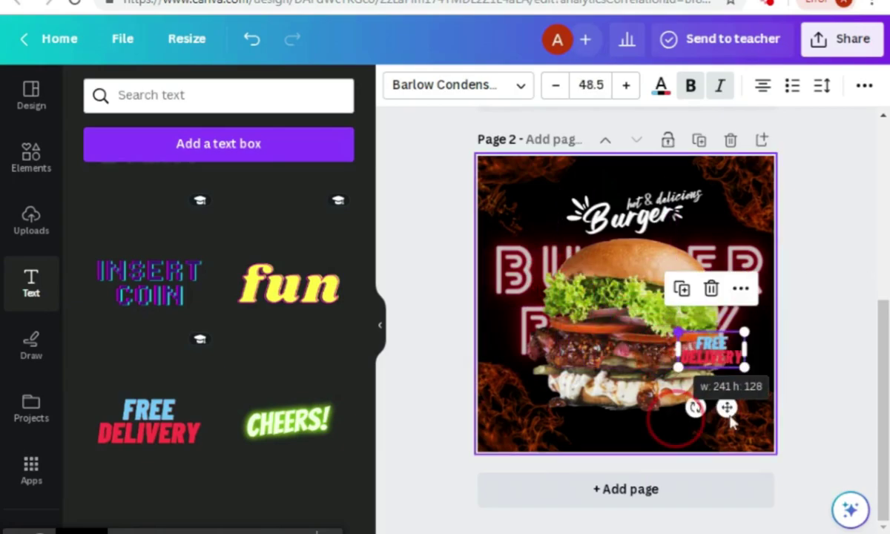
{"action": "left_click_drag", "start_coordinate": [727, 407], "coordinate": [678, 492]}
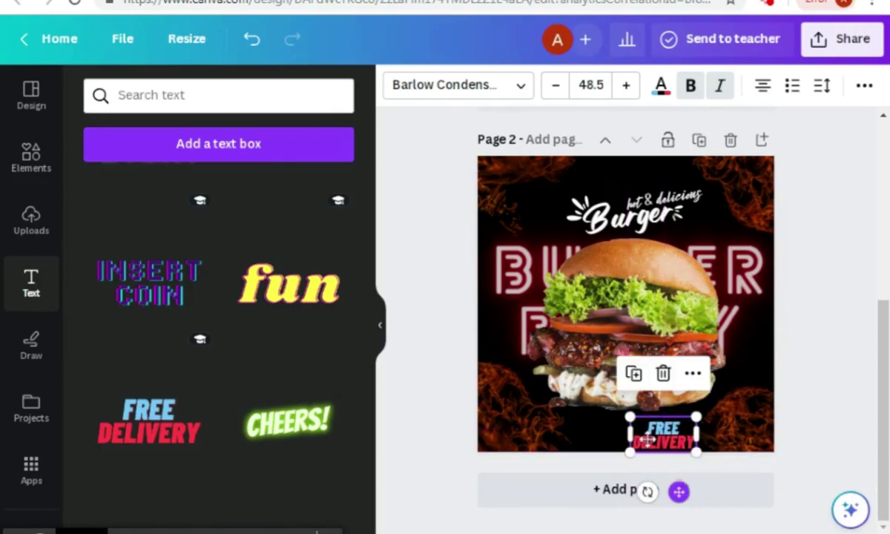
{"action": "left_click_drag", "start_coordinate": [630, 417], "coordinate": [650, 426]}
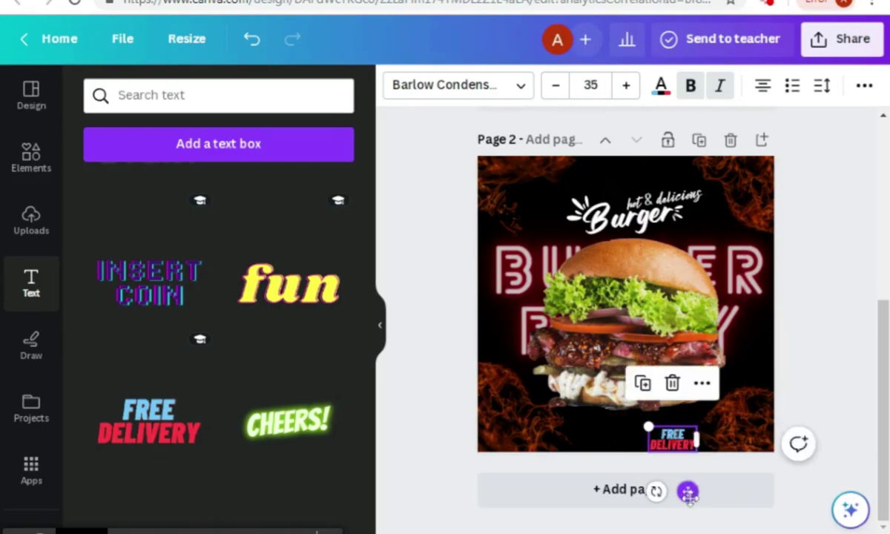
{"action": "left_click_drag", "start_coordinate": [688, 491], "coordinate": [765, 491]}
{"action": "left_click", "coordinate": [682, 440]}
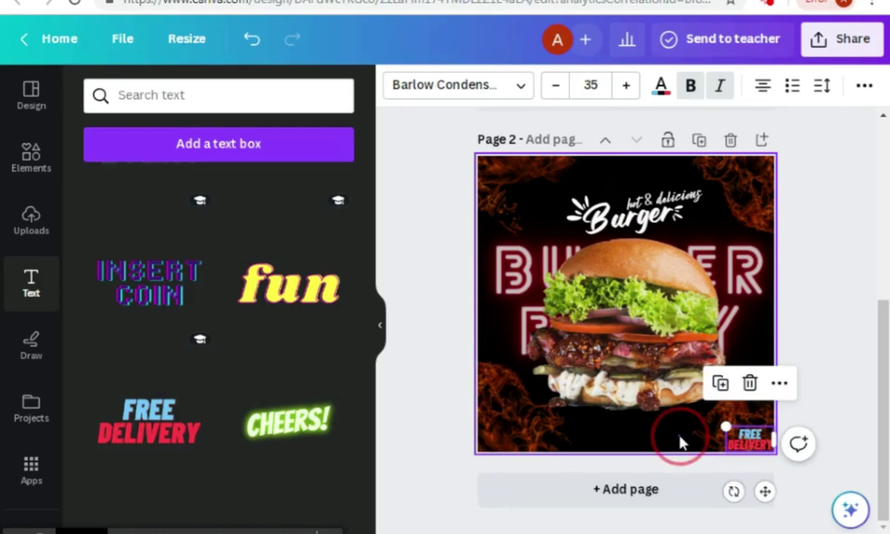
{"action": "left_click", "coordinate": [741, 448]}
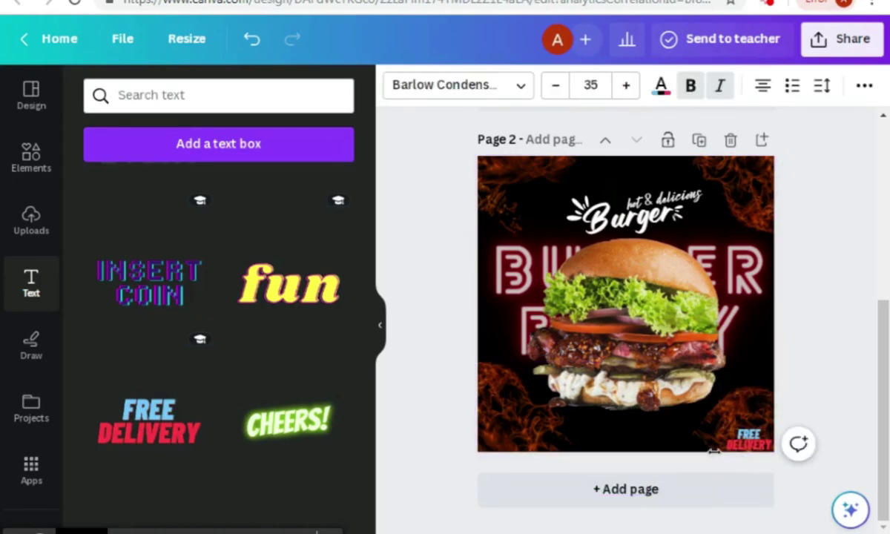
{"action": "left_click_drag", "start_coordinate": [680, 458], "coordinate": [349, 428]}
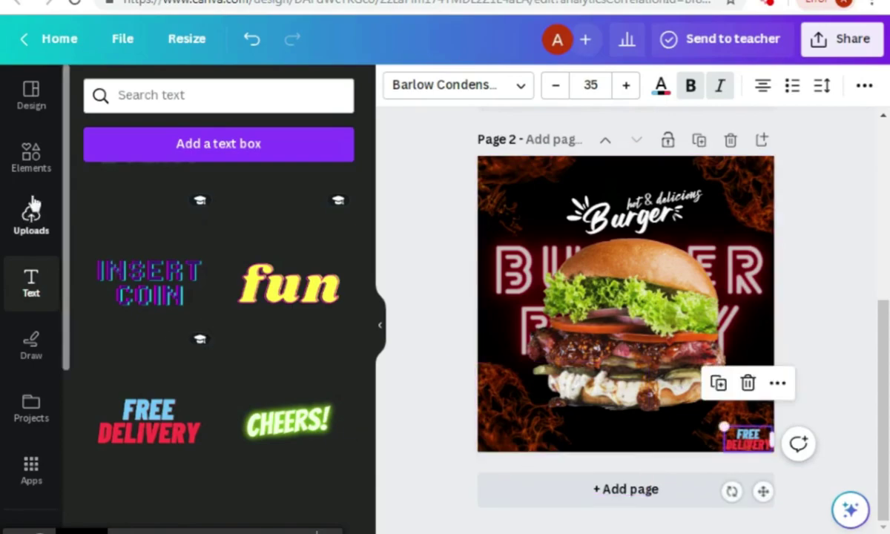
Add a straight line over the burger, color it white and turn it into a short vertical line
{"action": "left_click", "coordinate": [29, 156]}
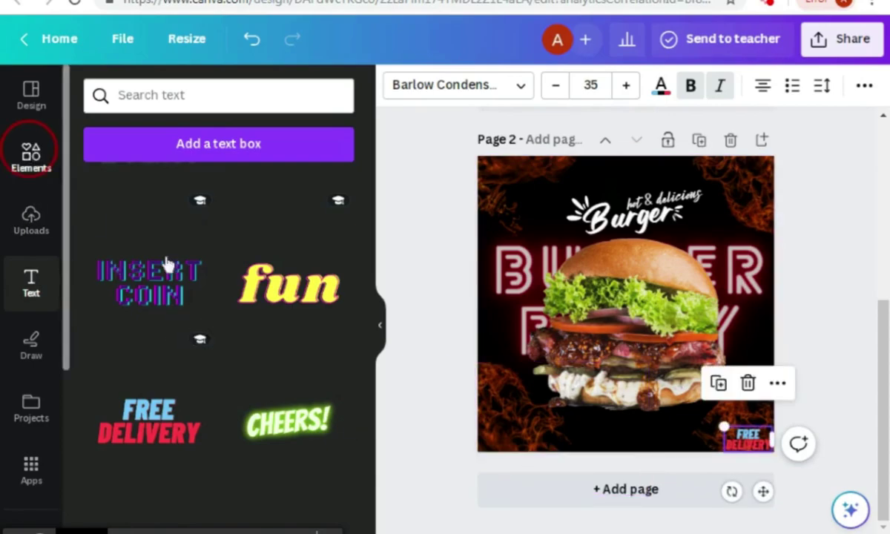
{"action": "left_click", "coordinate": [31, 169]}
{"action": "left_click", "coordinate": [305, 97]}
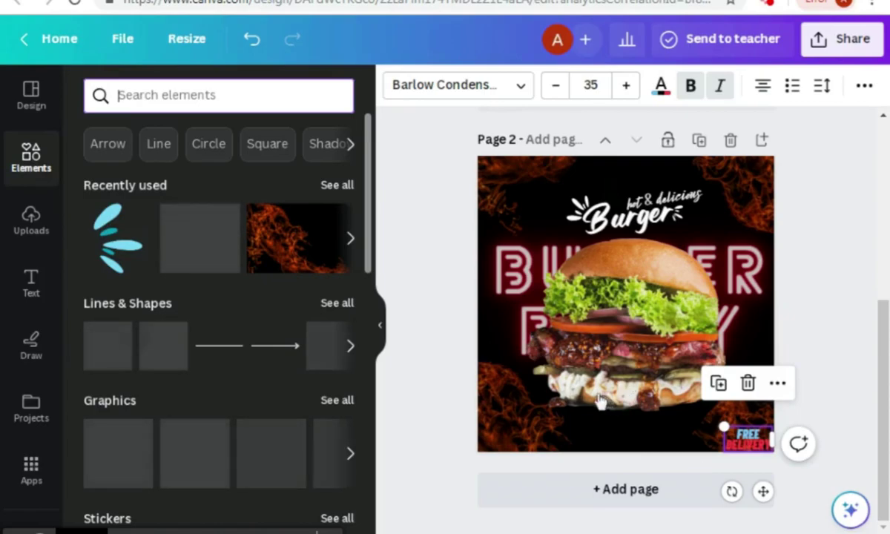
{"action": "left_click", "coordinate": [213, 358]}
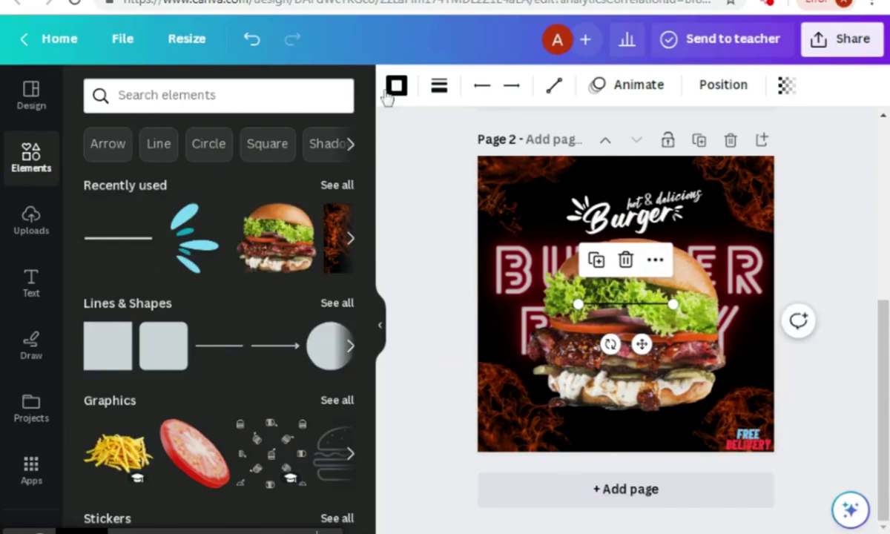
{"action": "left_click", "coordinate": [397, 86]}
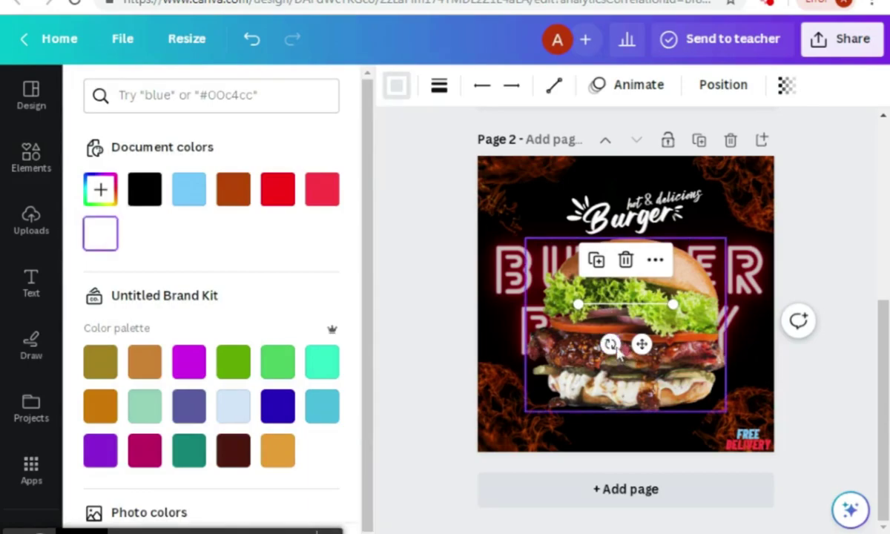
{"action": "left_click_drag", "start_coordinate": [612, 345], "coordinate": [666, 314]}
{"action": "left_click_drag", "start_coordinate": [628, 259], "coordinate": [627, 324]}
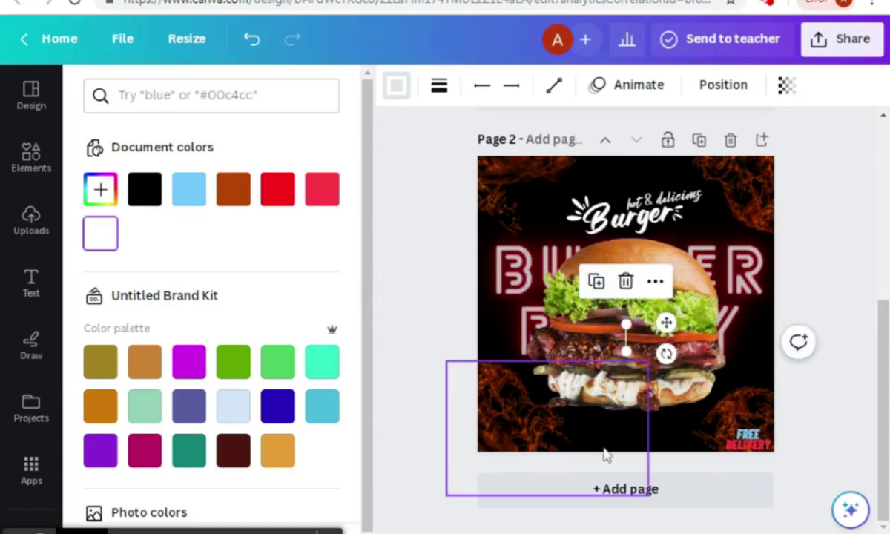
Try to move the short white vertical line away from the middle of the burger photo
{"action": "left_click", "coordinate": [683, 432]}
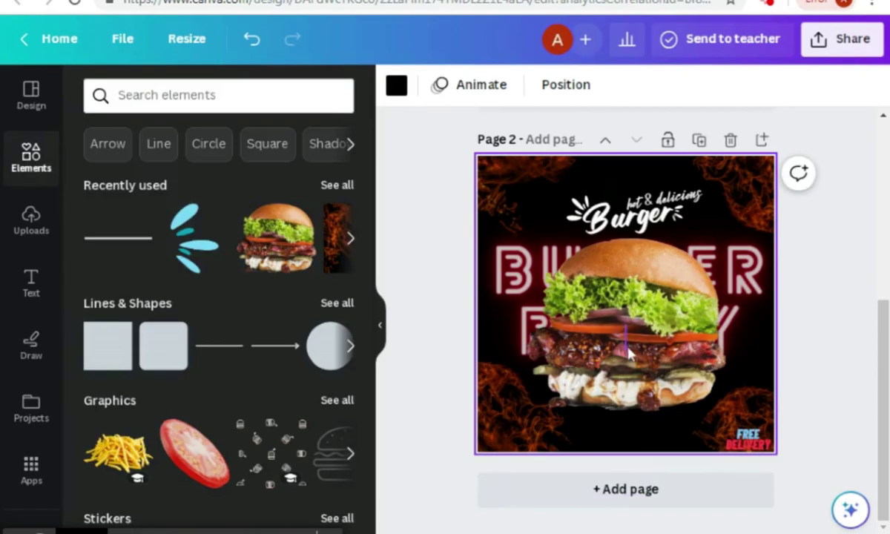
{"action": "left_click", "coordinate": [627, 348]}
{"action": "left_click", "coordinate": [597, 415]}
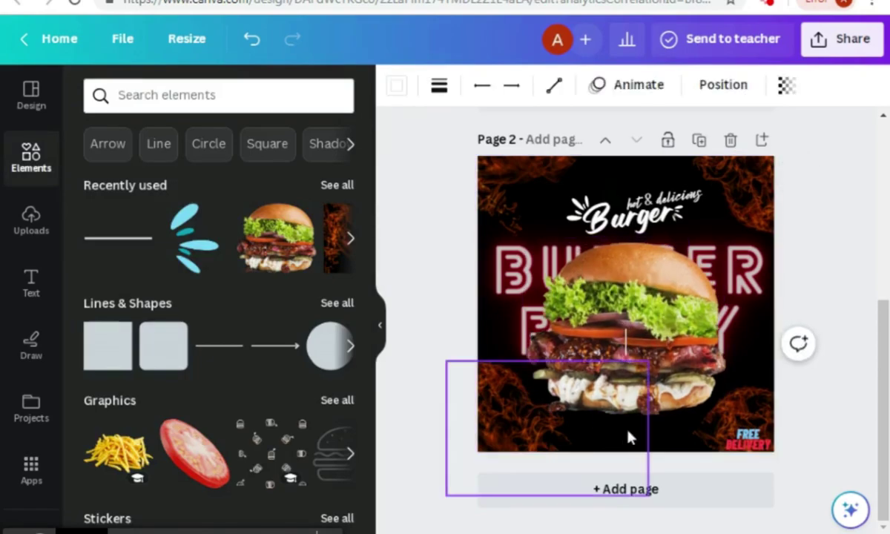
{"action": "left_click", "coordinate": [642, 386]}
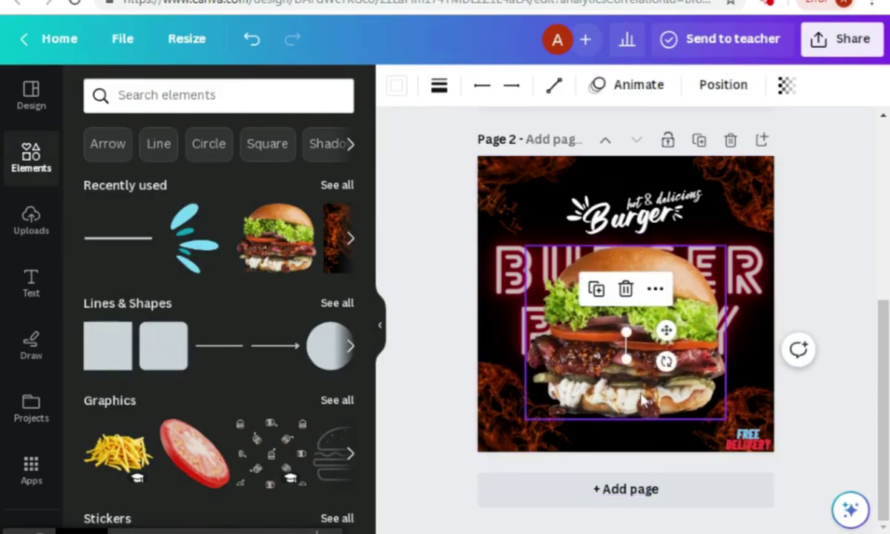
{"action": "key", "text": "ctrl+z"}
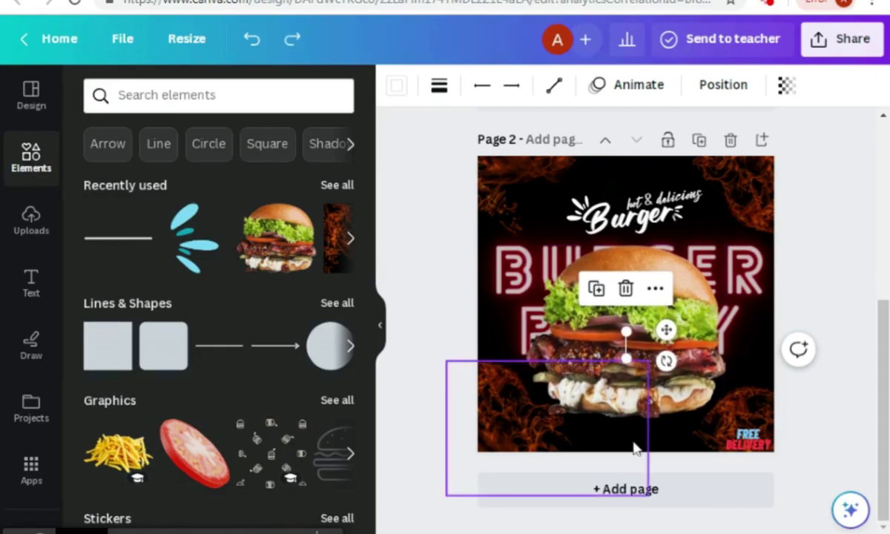
{"action": "left_click", "coordinate": [665, 329]}
{"action": "left_click_drag", "start_coordinate": [665, 330], "coordinate": [620, 326]}
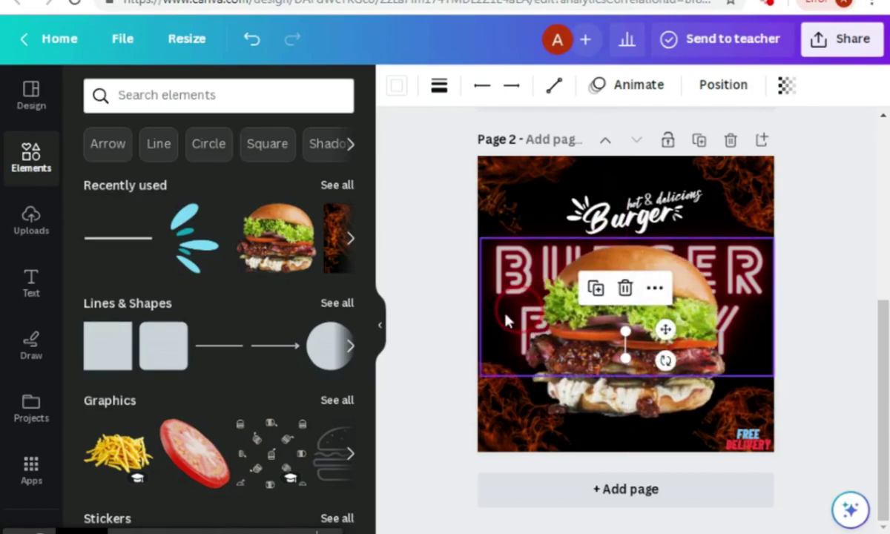
{"action": "left_click", "coordinate": [630, 419]}
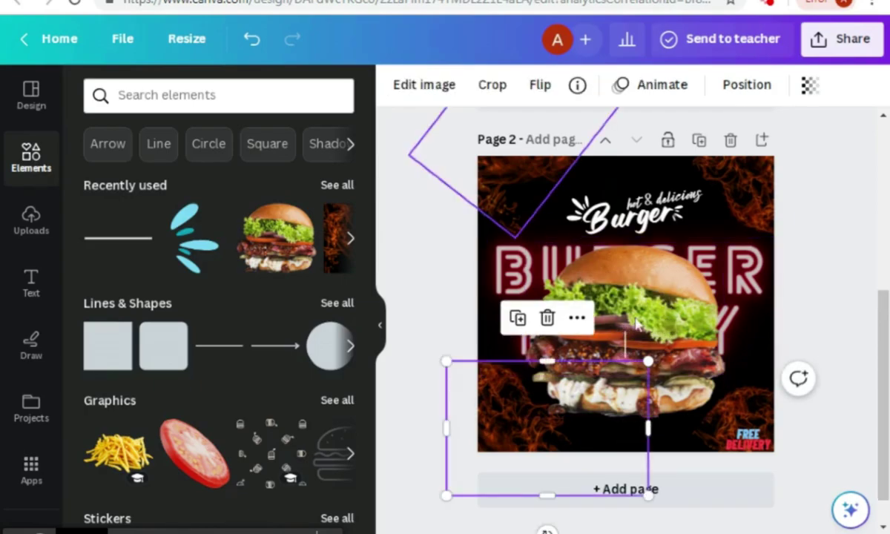
{"action": "left_click", "coordinate": [628, 350]}
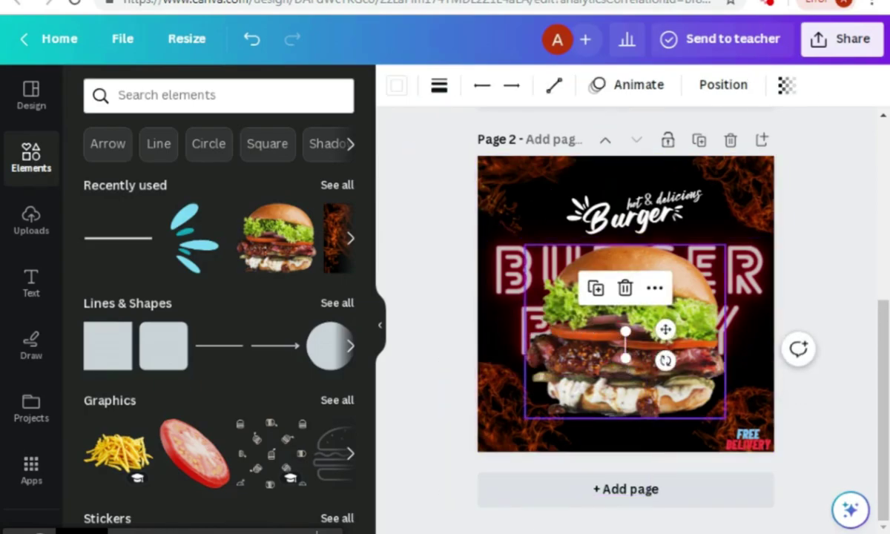
{"action": "left_click_drag", "start_coordinate": [666, 331], "coordinate": [684, 363]}
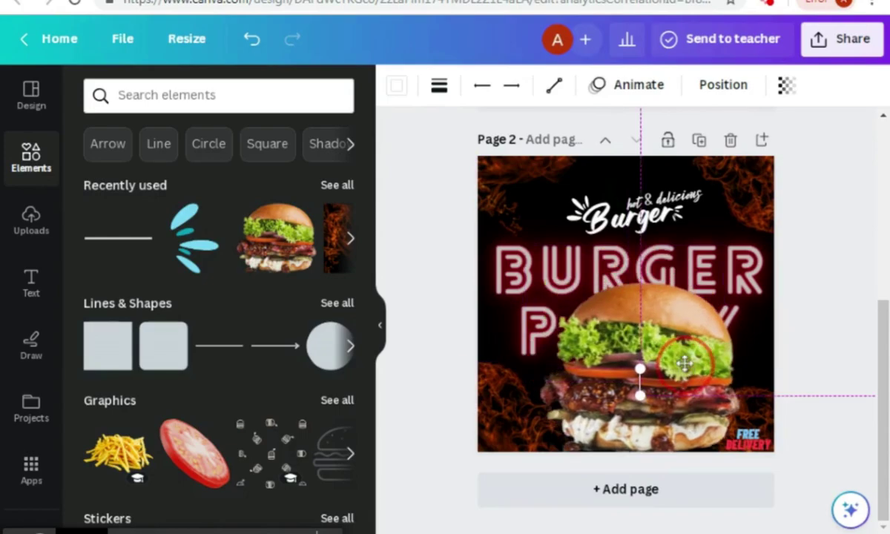
{"action": "mouse_move", "coordinate": [670, 328]}
{"action": "left_mouse_down"}
{"action": "mouse_move", "coordinate": [659, 307]}
{"action": "mouse_move", "coordinate": [664, 343]}
{"action": "mouse_move", "coordinate": [662, 319]}
{"action": "left_mouse_up"}
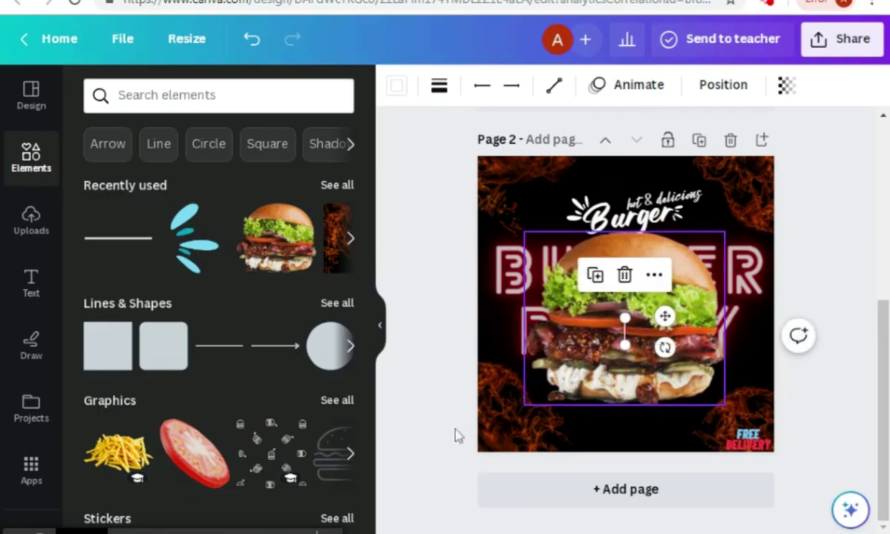
Undo the burger shift and all edits to the short line, back to the poster without the line
{"action": "left_click", "coordinate": [491, 363]}
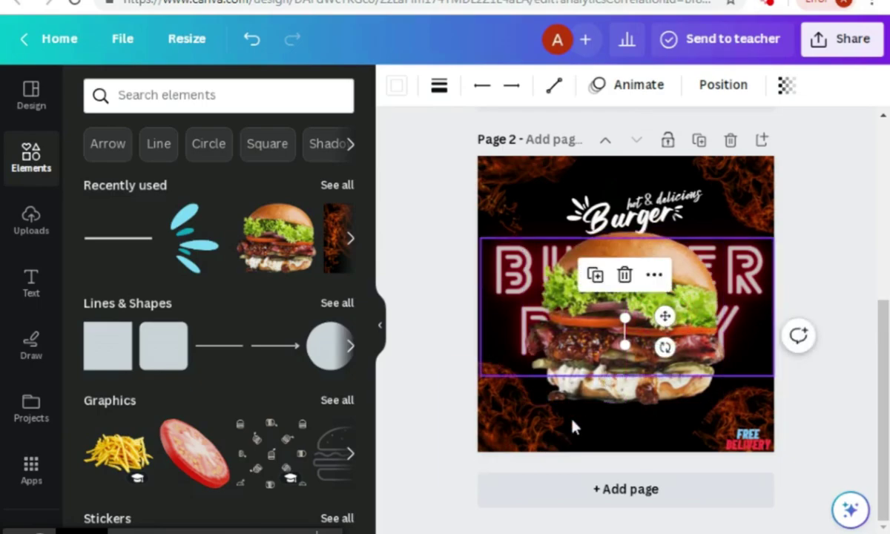
{"action": "left_click", "coordinate": [617, 471]}
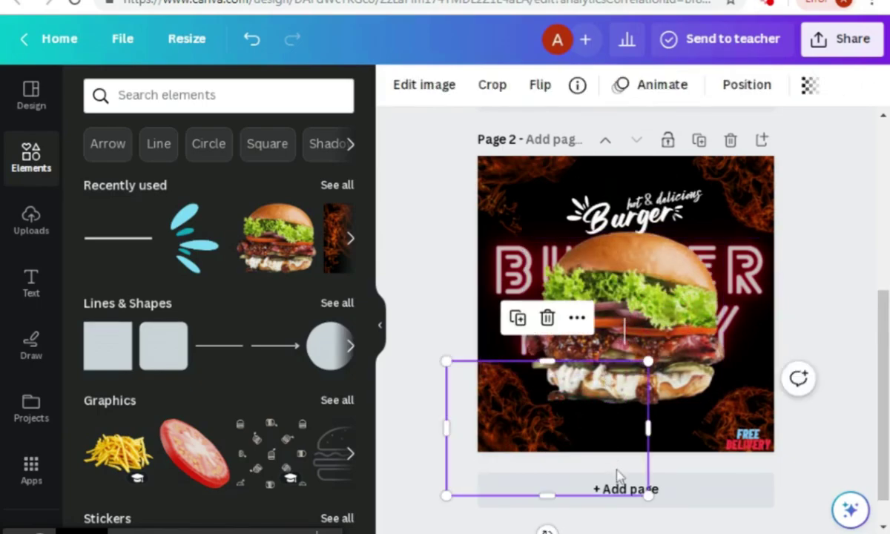
{"action": "left_click", "coordinate": [592, 183]}
{"action": "key", "text": "ctrl+z"}
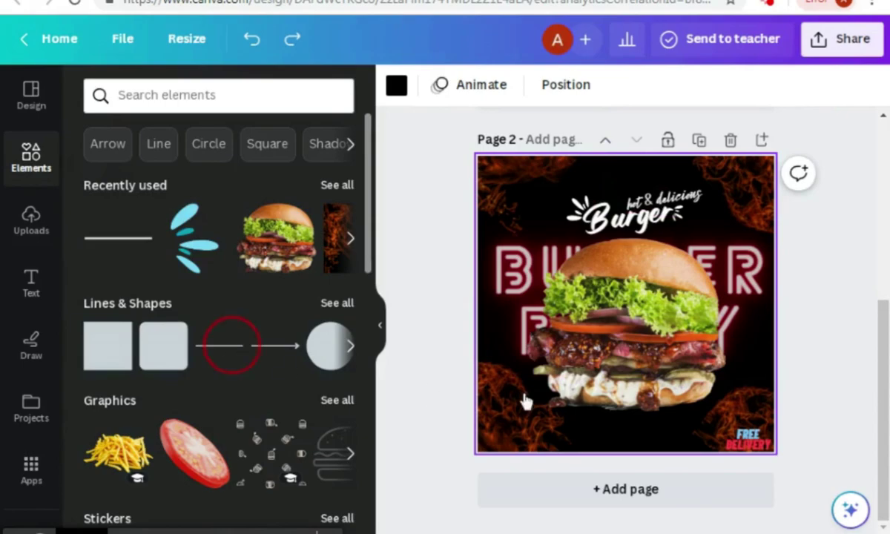
Add a new straight line, place it near the poster's bottom edge and color it white
{"action": "key", "text": "ctrl+y"}
{"action": "left_click_drag", "start_coordinate": [642, 345], "coordinate": [657, 478]}
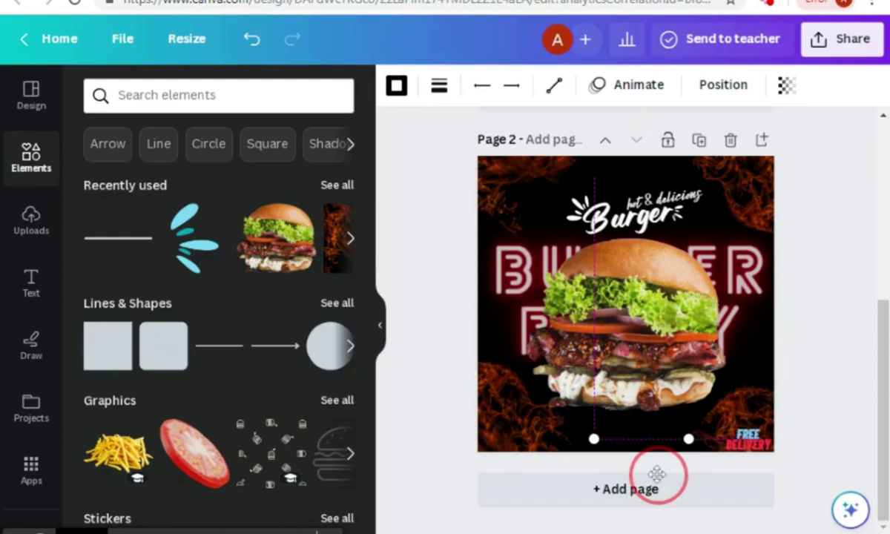
{"action": "left_click", "coordinate": [396, 86]}
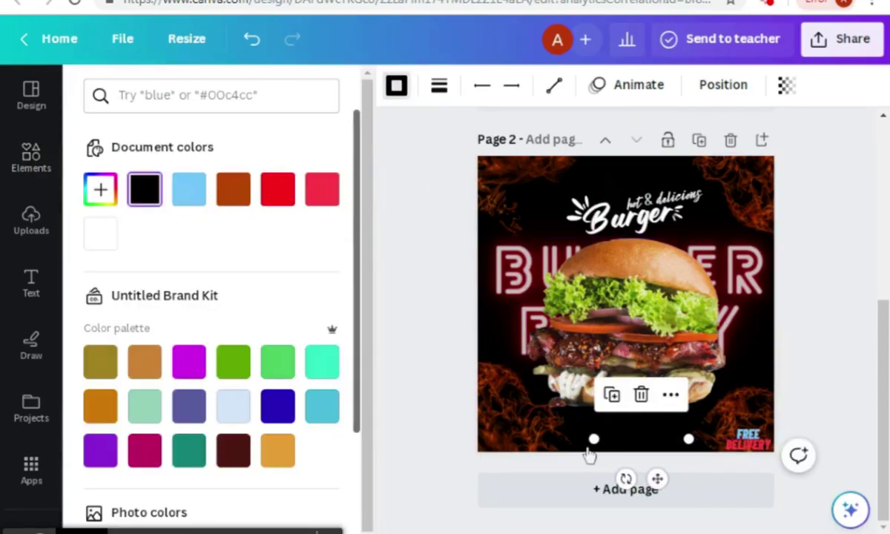
Turn the white line into a short vertical divider just left of the FREE DELIVERY text
{"action": "left_click_drag", "start_coordinate": [594, 439], "coordinate": [659, 443]}
{"action": "left_click_drag", "start_coordinate": [661, 480], "coordinate": [670, 457]}
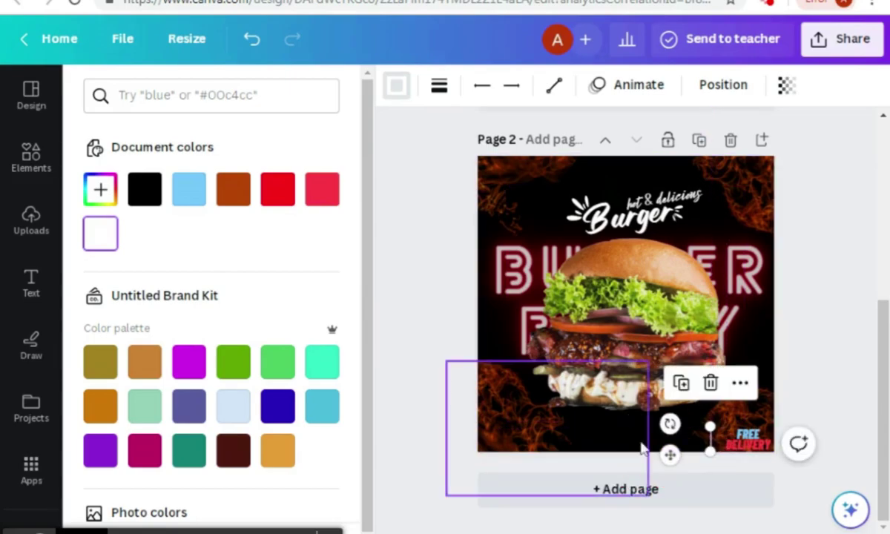
{"action": "left_click", "coordinate": [636, 443]}
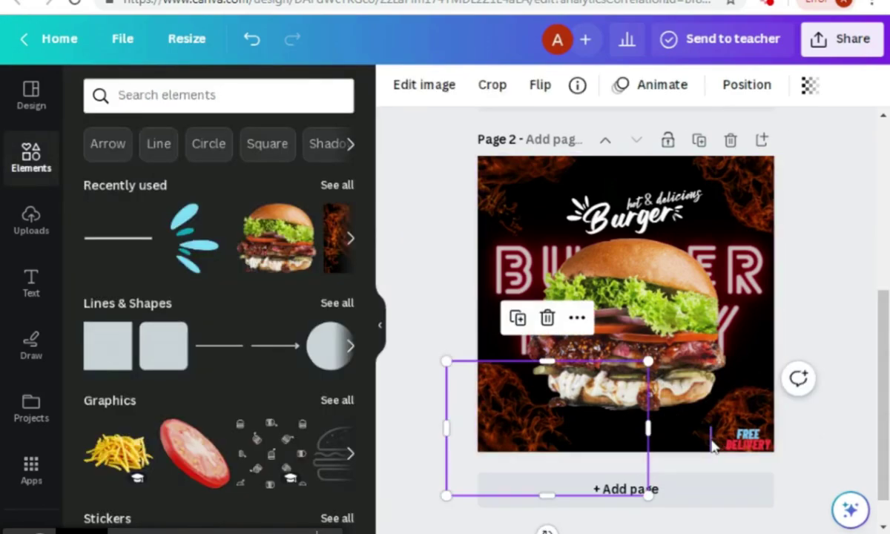
{"action": "left_click", "coordinate": [711, 444]}
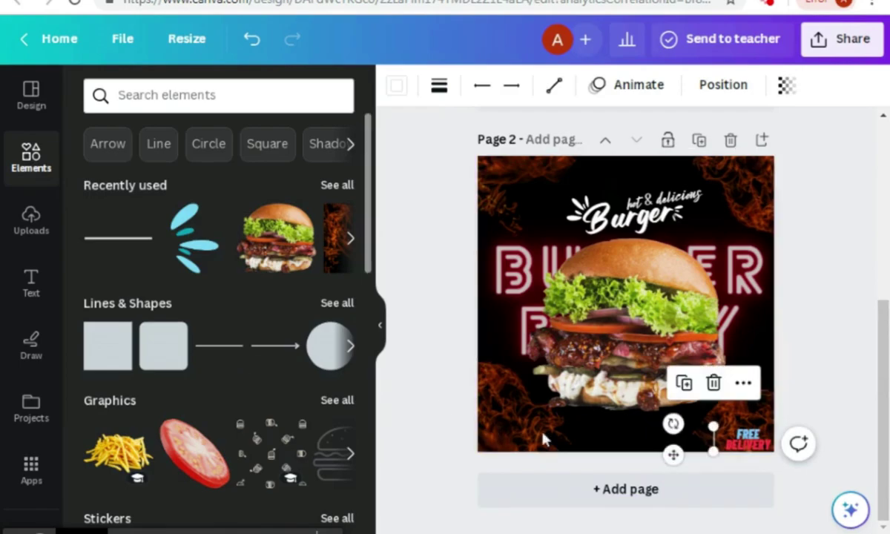
Add a second white line and stretch it horizontally across the full poster width, just above the FREE DELIVERY text
{"action": "key", "text": "l"}
{"action": "left_click_drag", "start_coordinate": [644, 369], "coordinate": [749, 468]}
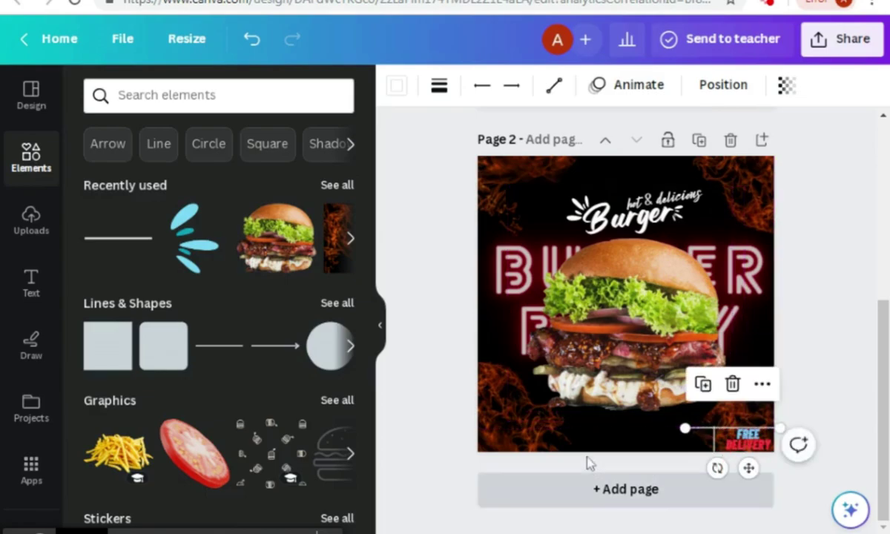
{"action": "left_click", "coordinate": [685, 428]}
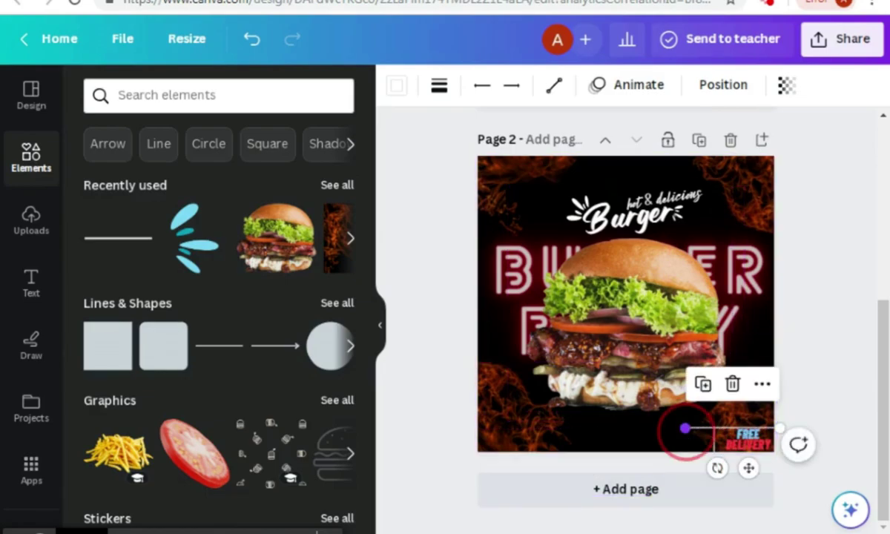
{"action": "left_click_drag", "start_coordinate": [685, 428], "coordinate": [466, 428]}
{"action": "left_click", "coordinate": [441, 463]}
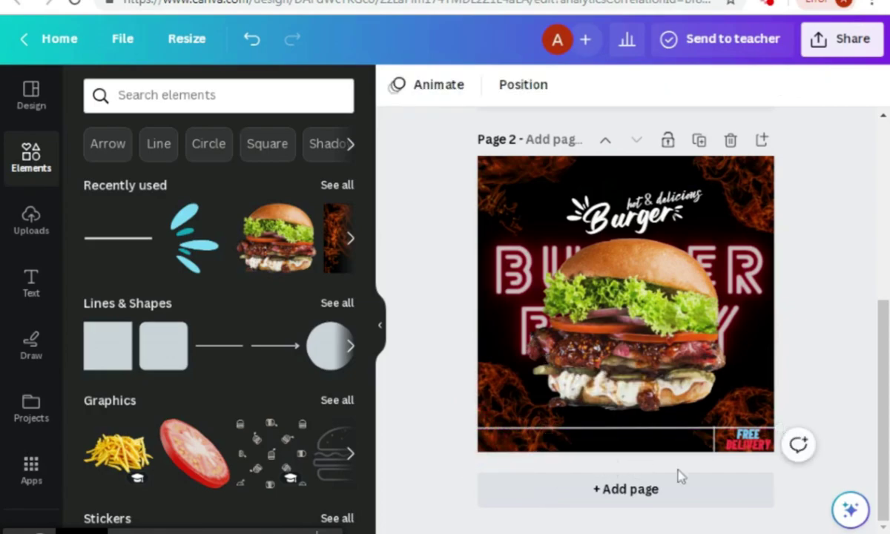
{"action": "left_click", "coordinate": [686, 431]}
{"action": "left_click_drag", "start_coordinate": [686, 431], "coordinate": [683, 433]}
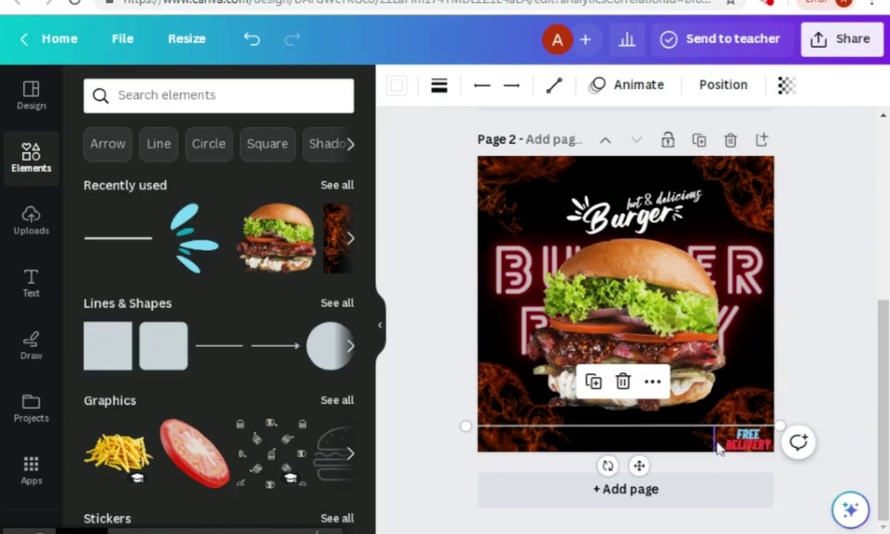
Duplicate the short vertical divider and place the copy under the horizontal line, slightly left of the poster's centre
{"action": "left_click", "coordinate": [716, 444]}
{"action": "left_click_drag", "start_coordinate": [674, 455], "coordinate": [553, 453]}
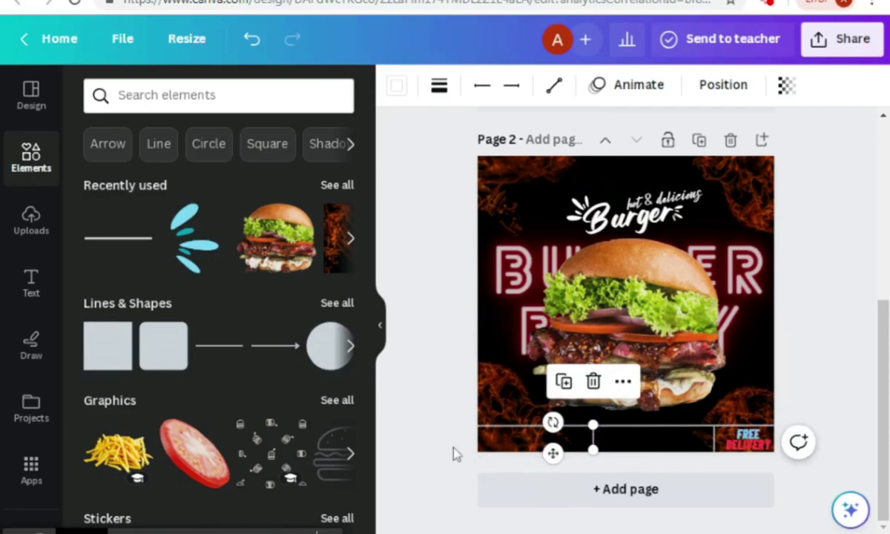
{"action": "left_click", "coordinate": [503, 466]}
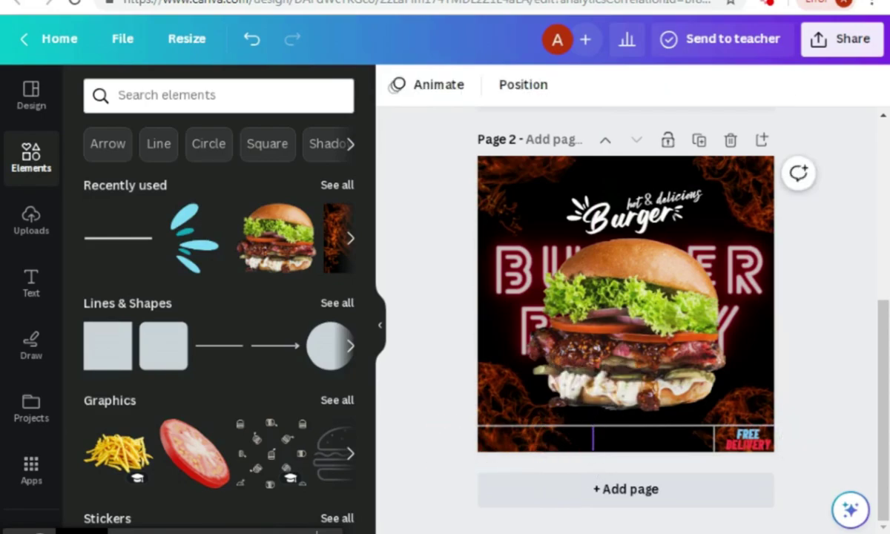
{"action": "left_click", "coordinate": [593, 439]}
{"action": "key", "text": "Down"}
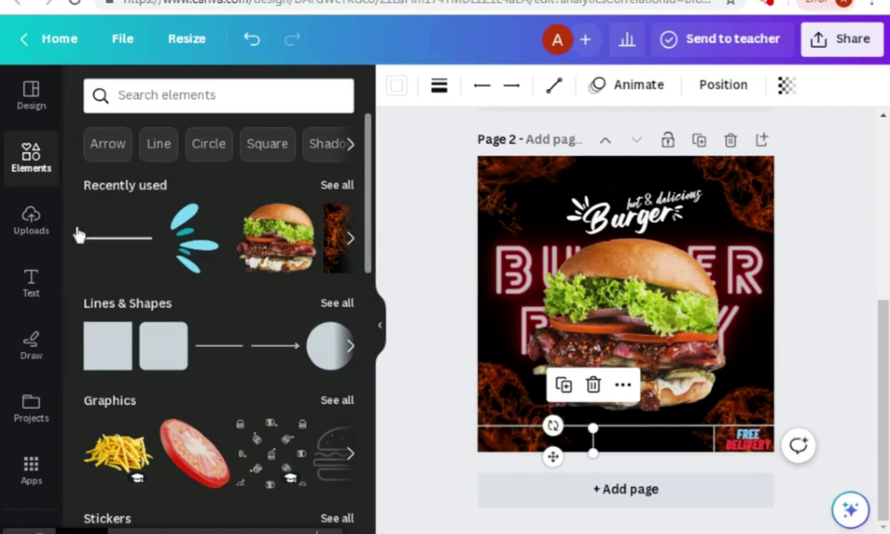
Add a heading text box to the poster reading "CONTACT"
{"action": "left_click", "coordinate": [32, 281]}
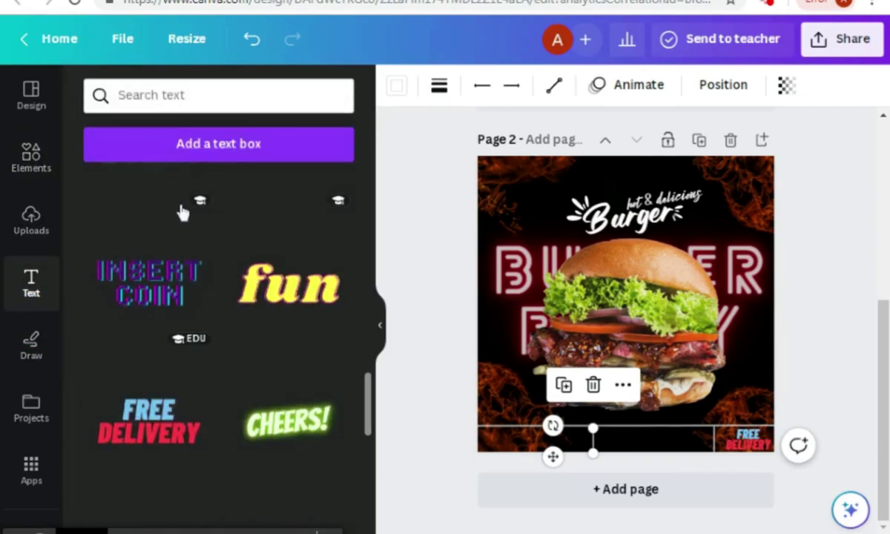
{"action": "scroll", "coordinate": [173, 233], "scroll_direction": "up", "scroll_amount": 2}
{"action": "scroll", "coordinate": [173, 233], "scroll_direction": "up", "scroll_amount": 3}
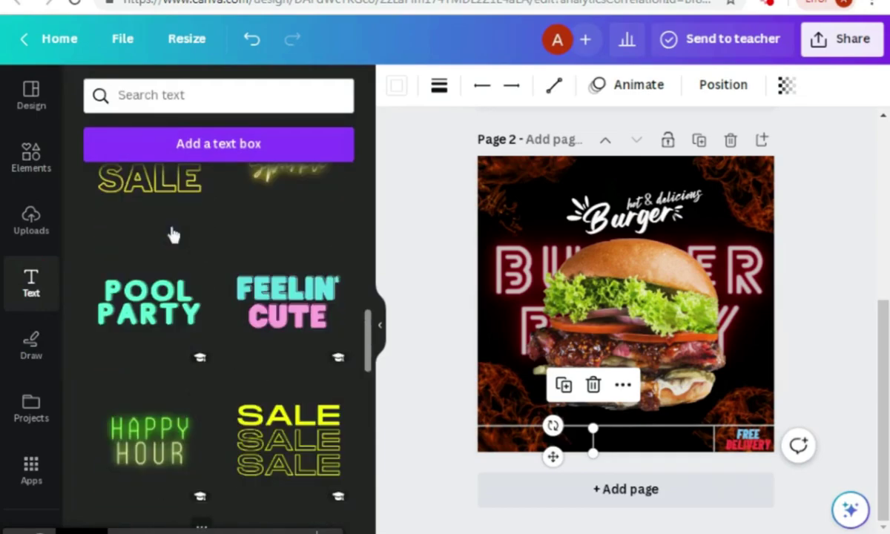
{"action": "scroll", "coordinate": [146, 260], "scroll_direction": "up", "scroll_amount": 5}
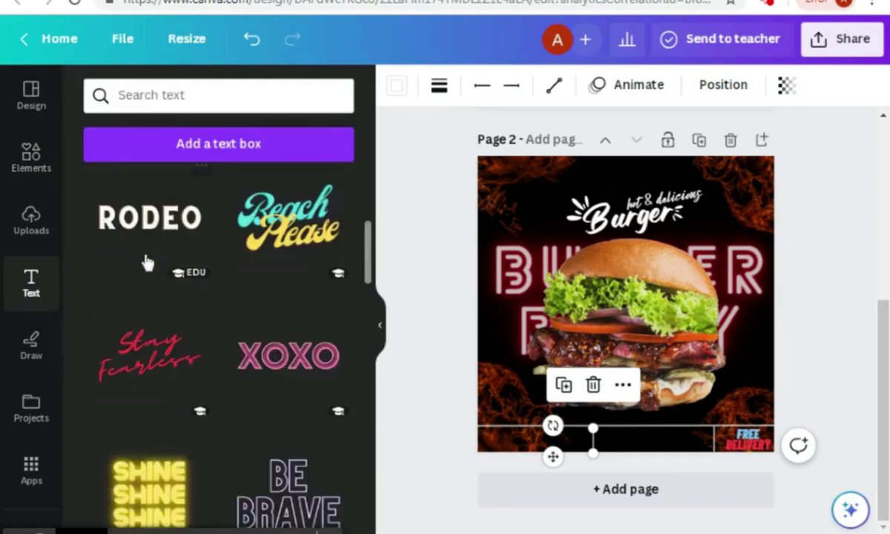
{"action": "scroll", "coordinate": [147, 261], "scroll_direction": "up", "scroll_amount": 6}
{"action": "left_click", "coordinate": [148, 248]}
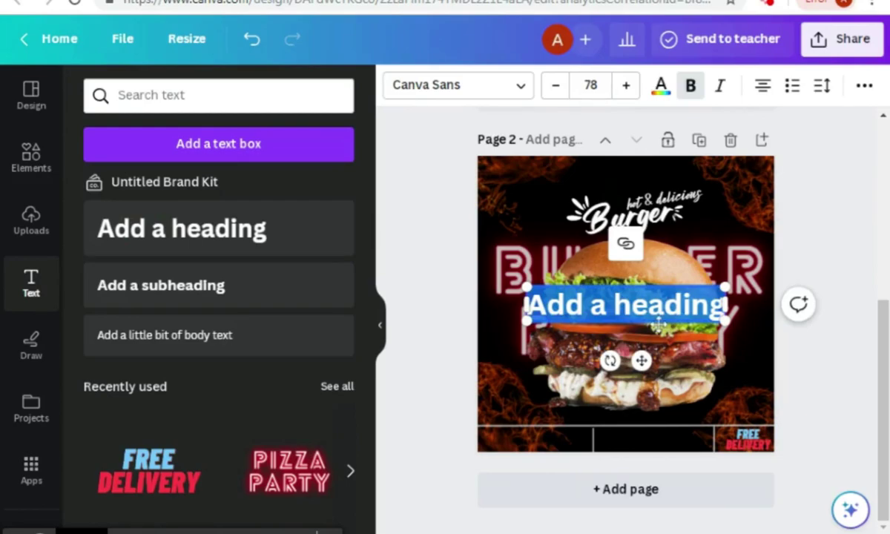
{"action": "type", "text": "CONT"}
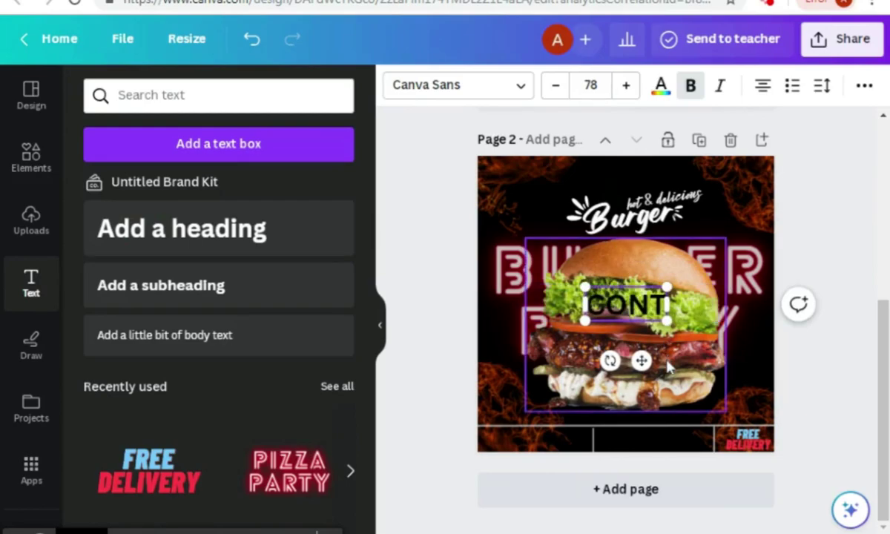
{"action": "type", "text": "ACT"}
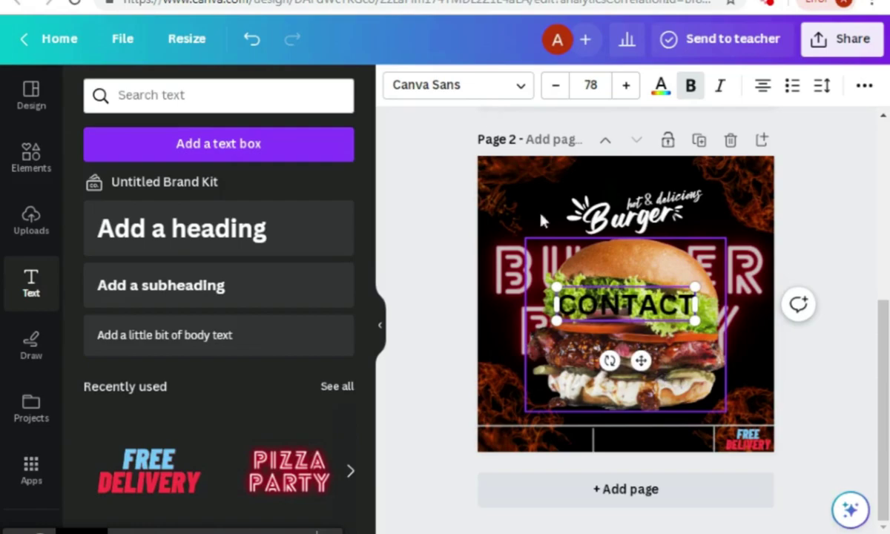
Set the CONTACT text's font to Lovelo Line and try to colour the text white
{"action": "left_click", "coordinate": [521, 87]}
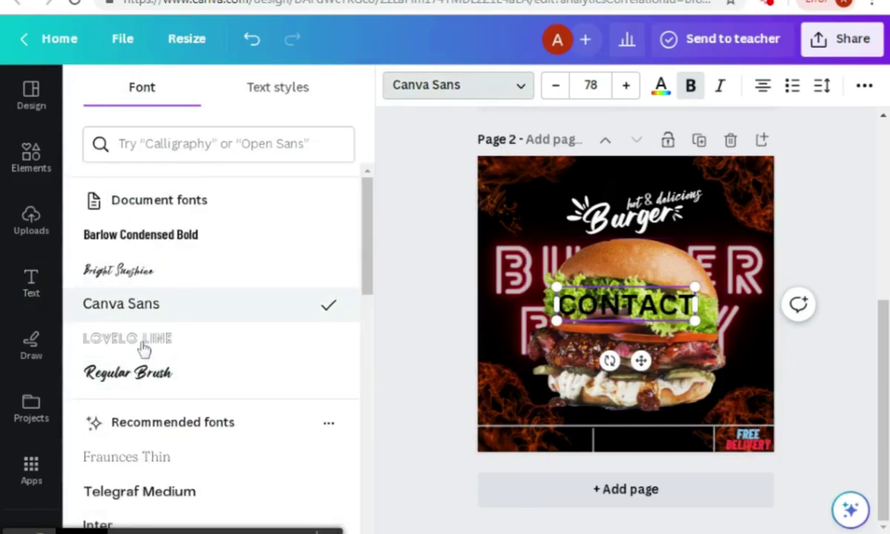
{"action": "left_click", "coordinate": [146, 339]}
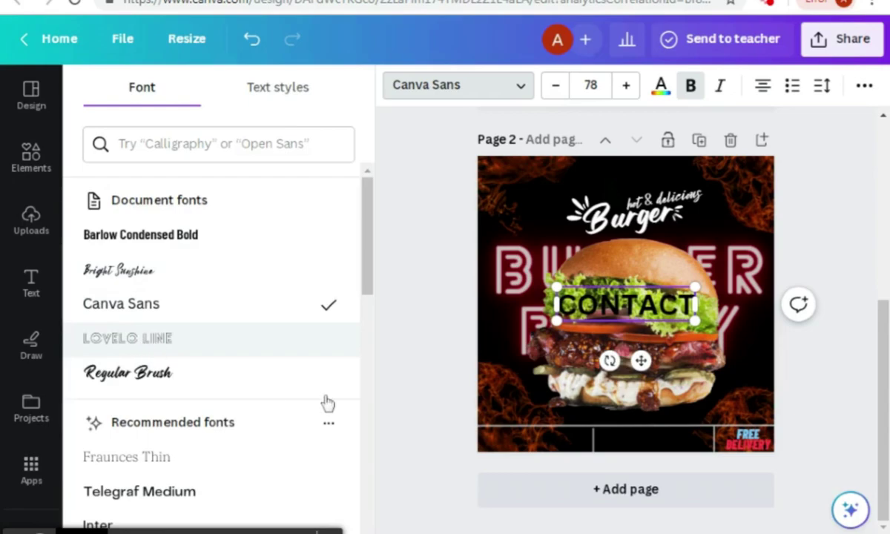
{"action": "left_click", "coordinate": [660, 86]}
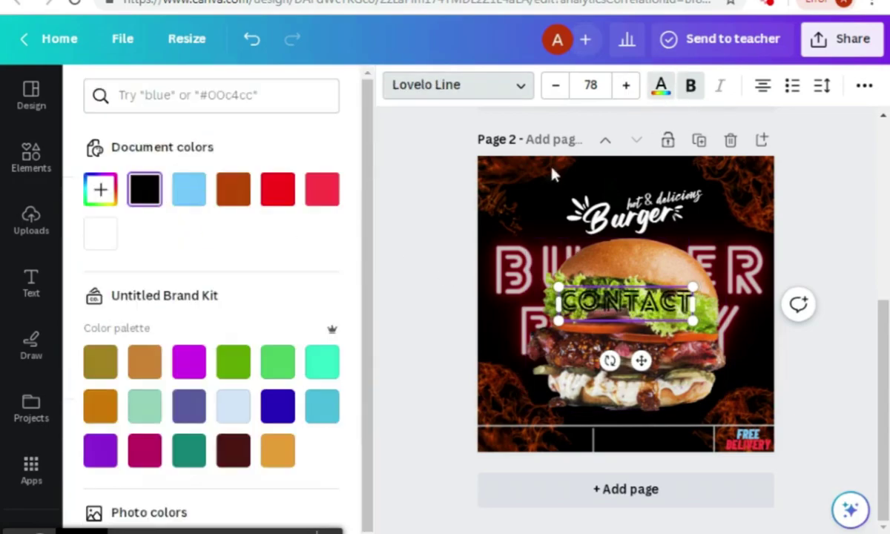
{"action": "left_click", "coordinate": [101, 227]}
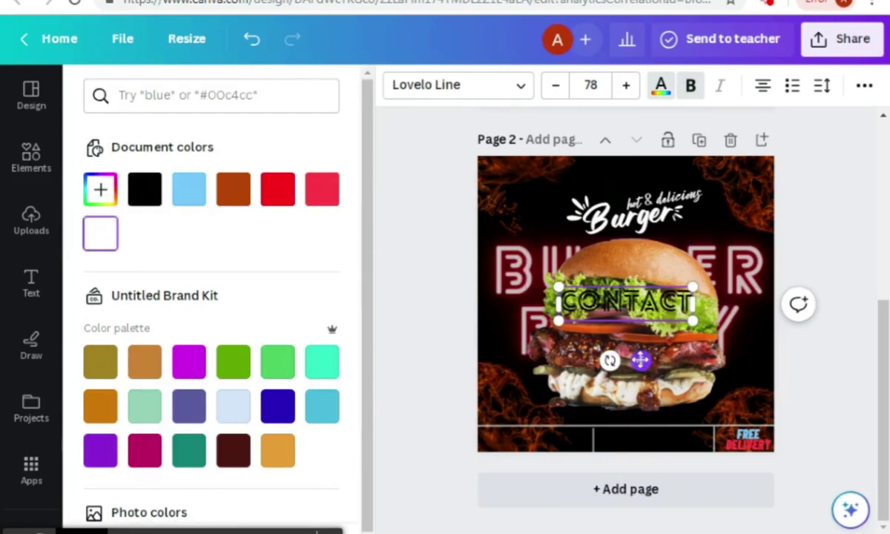
Fit the CONTACT text into the footer cell between the two vertical dividers at font size 62.2 and colour it white
{"action": "left_click_drag", "start_coordinate": [641, 361], "coordinate": [666, 489]}
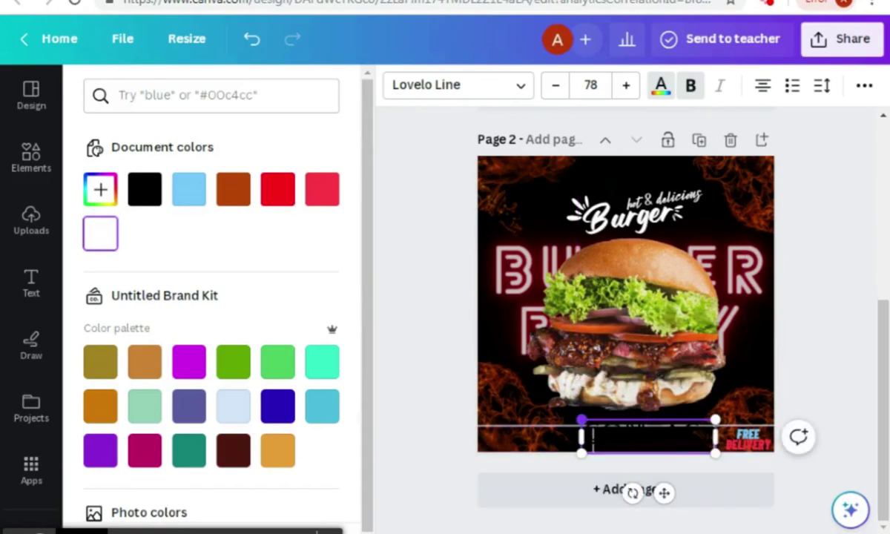
{"action": "left_click_drag", "start_coordinate": [585, 420], "coordinate": [610, 424]}
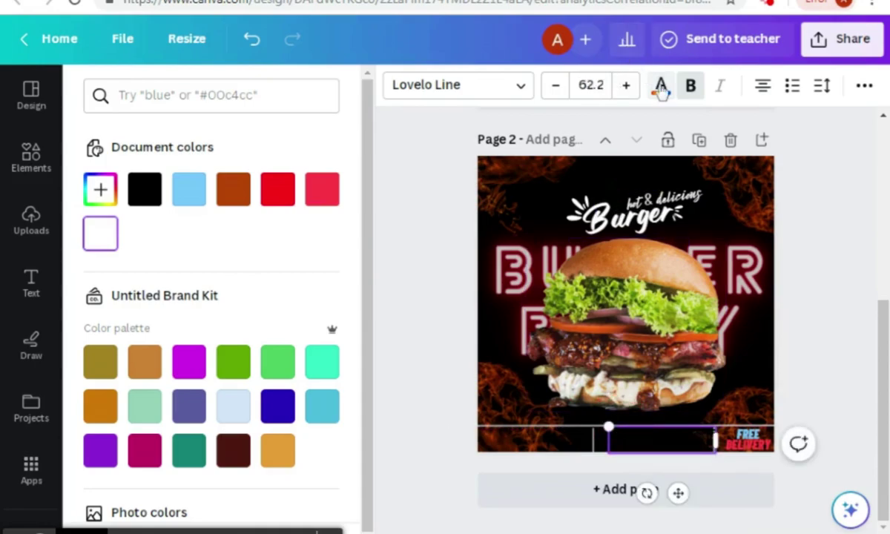
{"action": "left_click", "coordinate": [102, 236]}
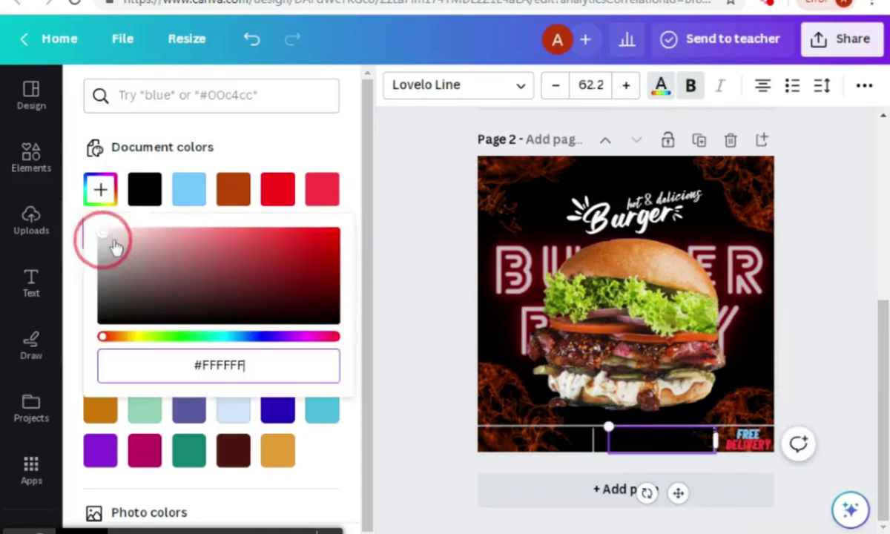
{"action": "left_click", "coordinate": [446, 271]}
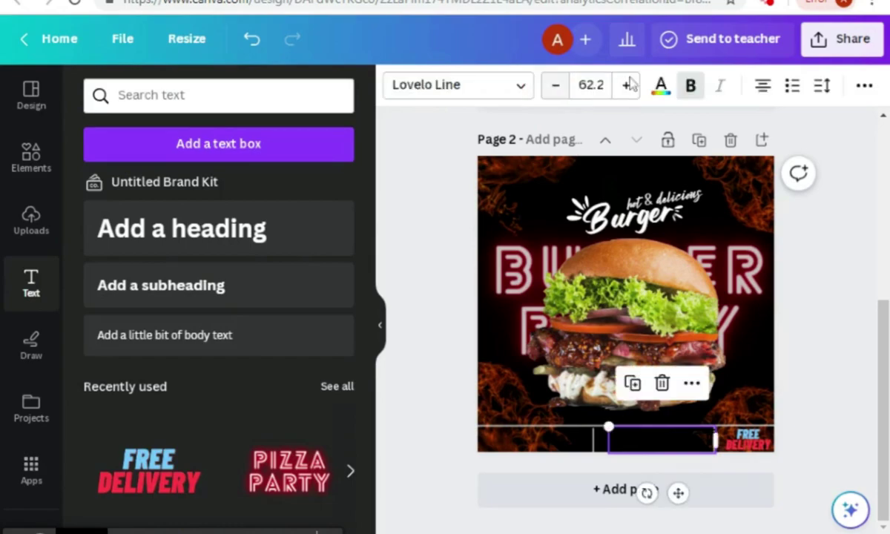
{"action": "left_click", "coordinate": [661, 86]}
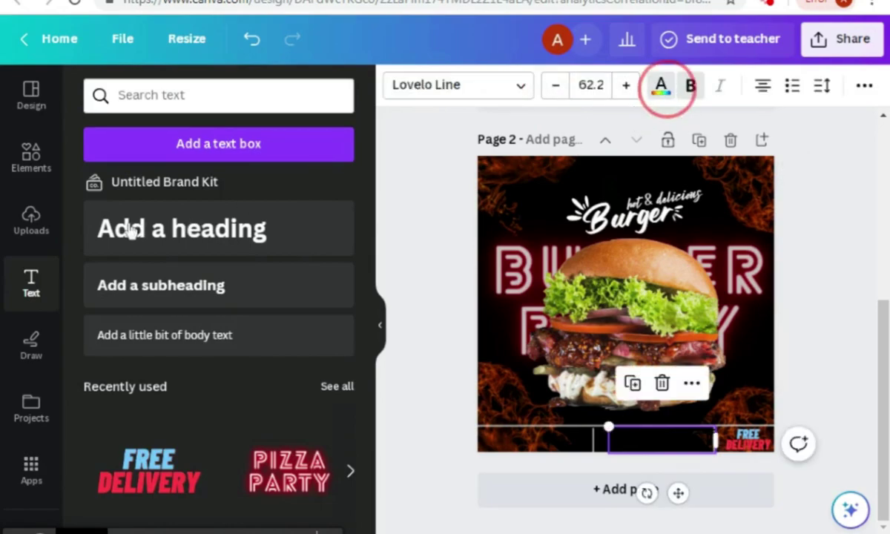
{"action": "left_click", "coordinate": [102, 239]}
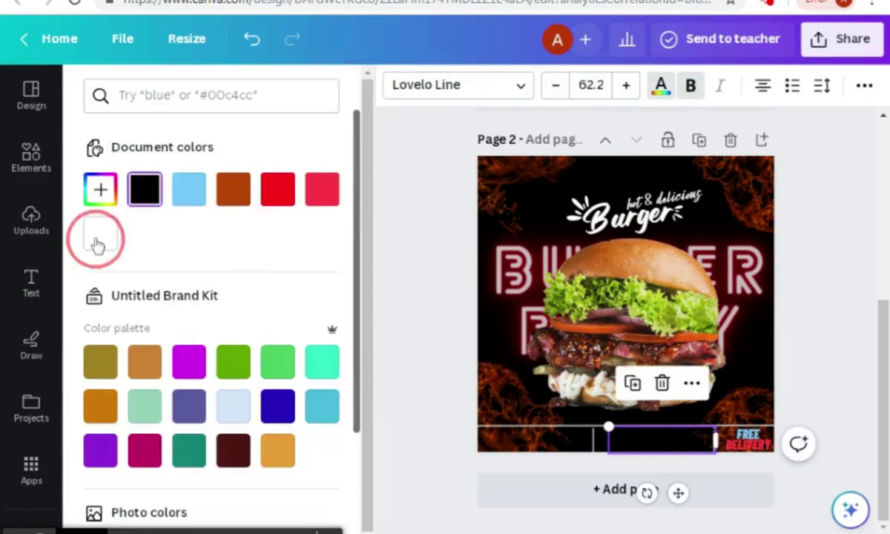
{"action": "left_click_drag", "start_coordinate": [677, 493], "coordinate": [672, 499]}
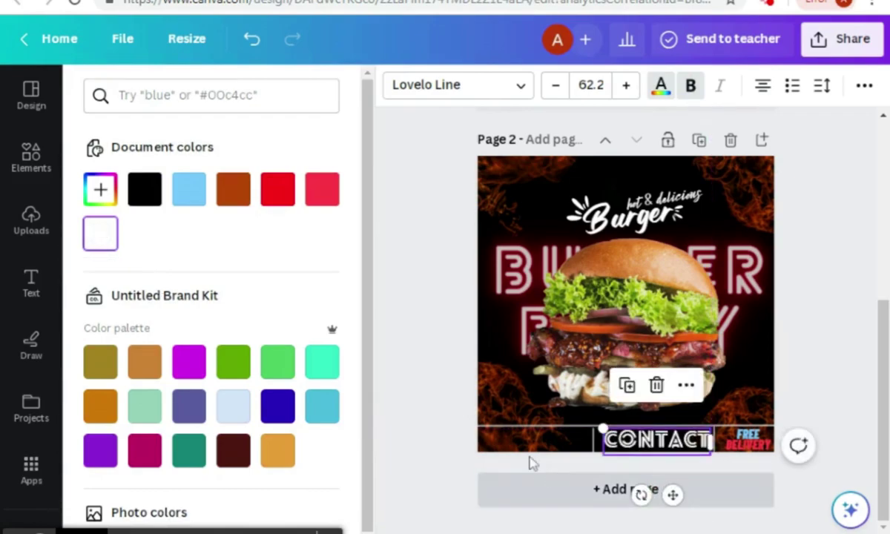
{"action": "left_click", "coordinate": [530, 465]}
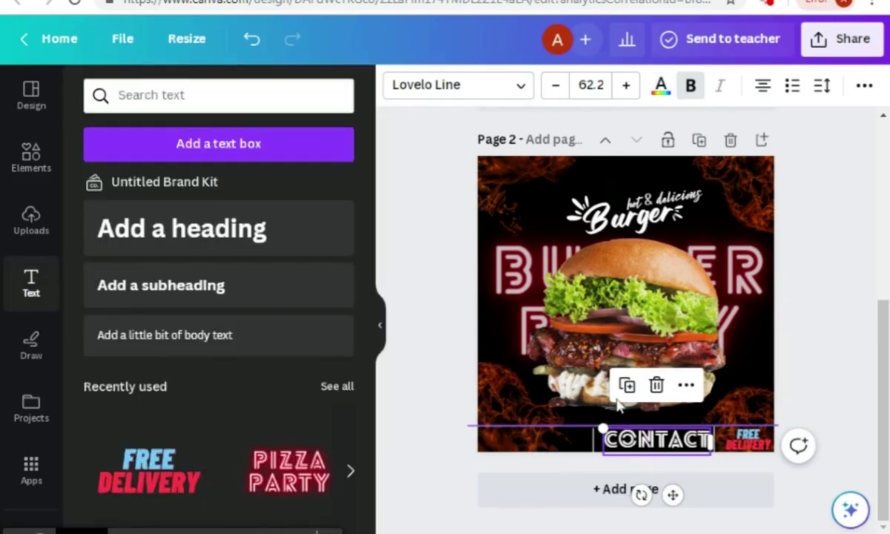
Place a copy of the CONTACT text in the empty leftmost footer cell and change its wording to "ADDRESS"
{"action": "left_click_drag", "start_coordinate": [673, 495], "coordinate": [552, 496]}
{"action": "double_click", "coordinate": [575, 452]}
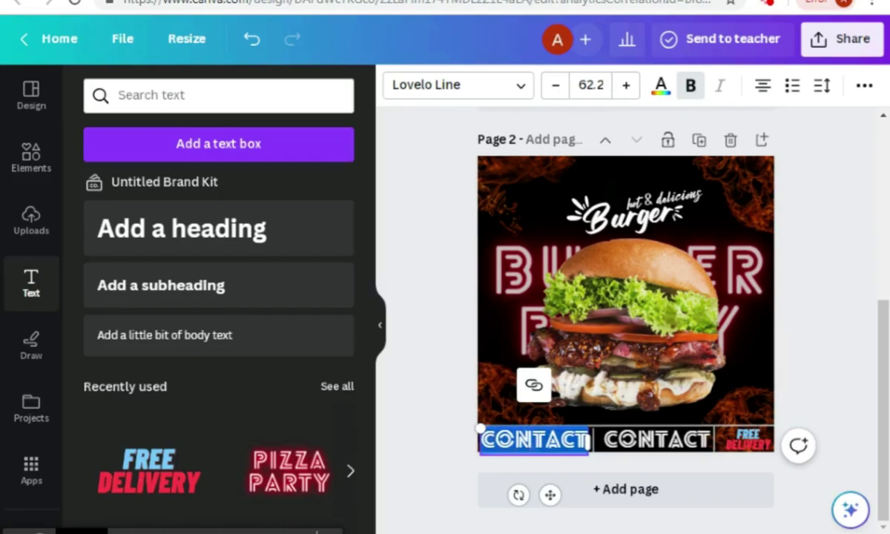
{"action": "key", "text": "BackSpace"}
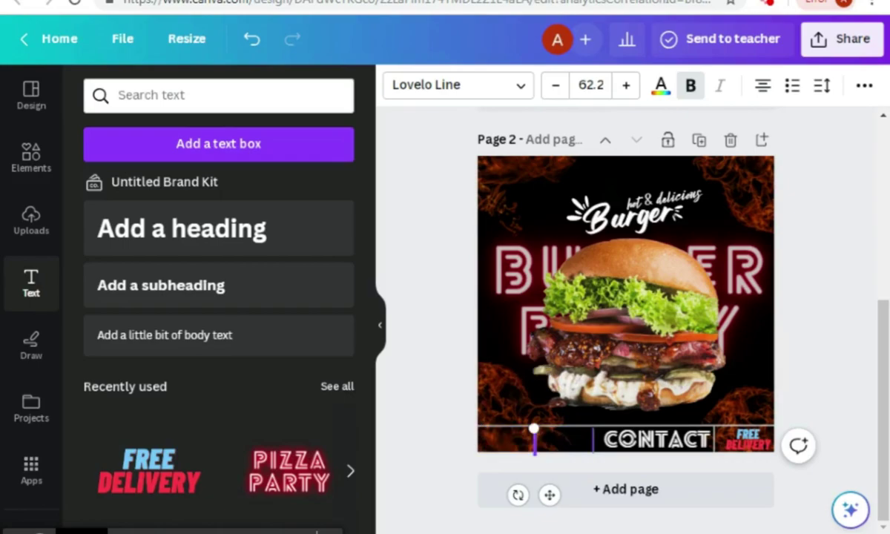
{"action": "type", "text": "A"}
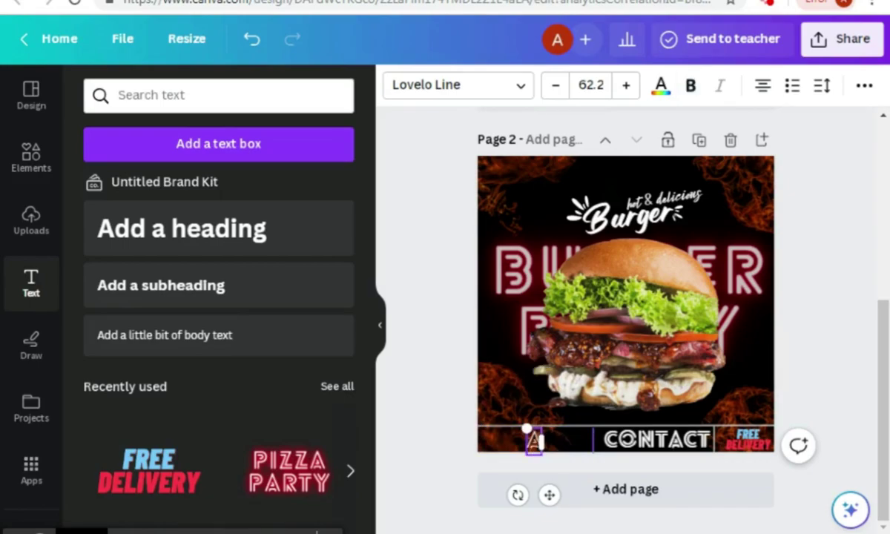
{"action": "type", "text": "DDRESS"}
{"action": "left_click", "coordinate": [442, 459]}
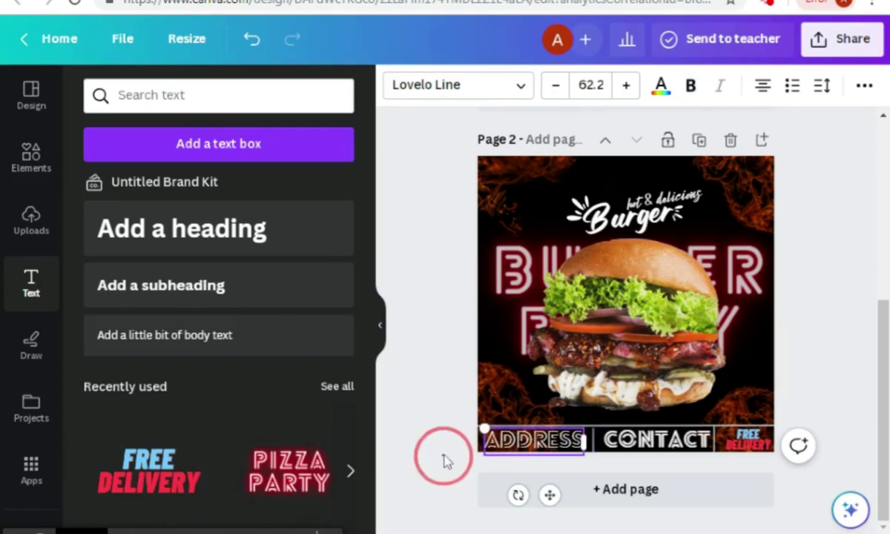
Remove the bold formatting from the CONTACT text in the footer
{"action": "left_click", "coordinate": [631, 444]}
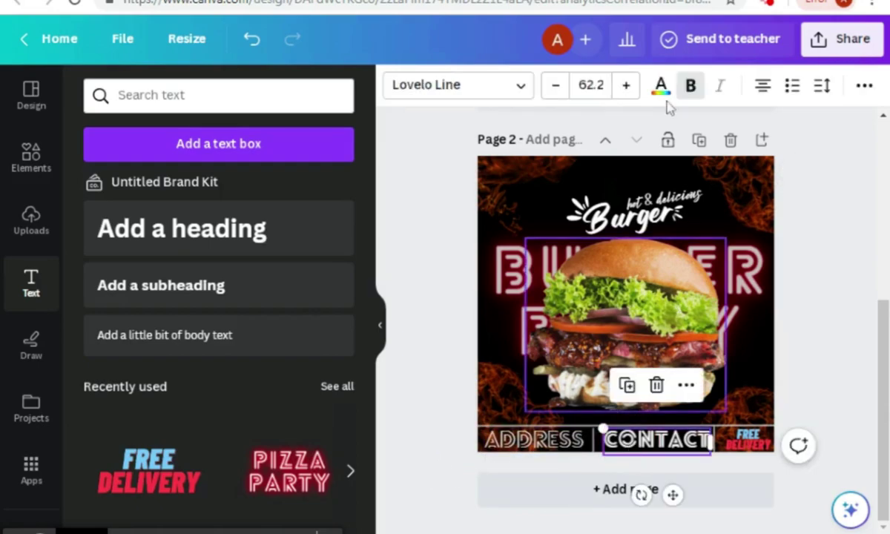
{"action": "left_click", "coordinate": [690, 86]}
{"action": "left_click", "coordinate": [408, 378]}
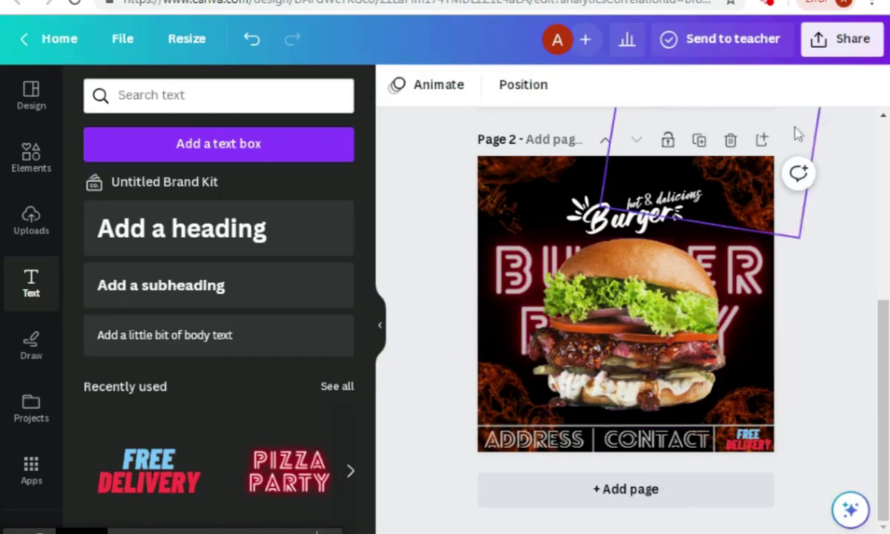
Download only page 2 of the design as a PNG at 1,080 × 1,080 px
{"action": "left_click", "coordinate": [837, 46]}
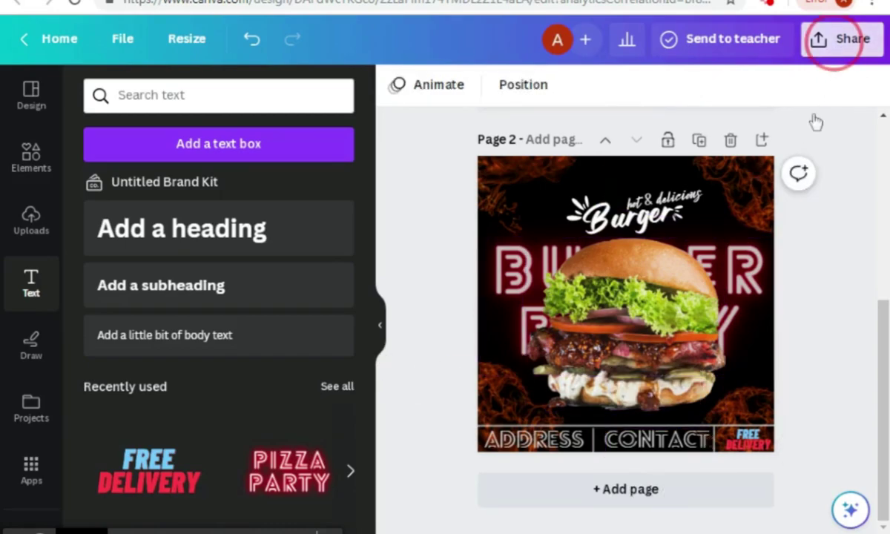
{"action": "scroll", "coordinate": [583, 444], "scroll_direction": "down", "scroll_amount": 2}
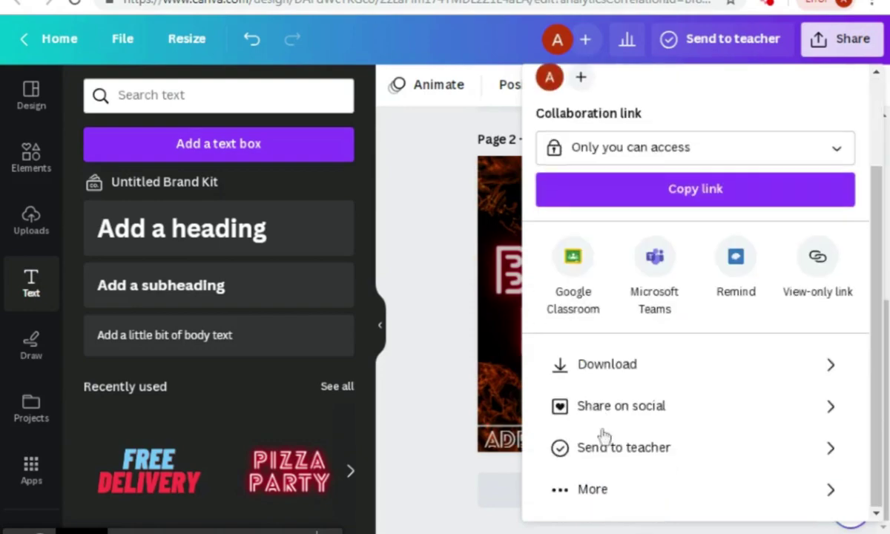
{"action": "left_click", "coordinate": [633, 374]}
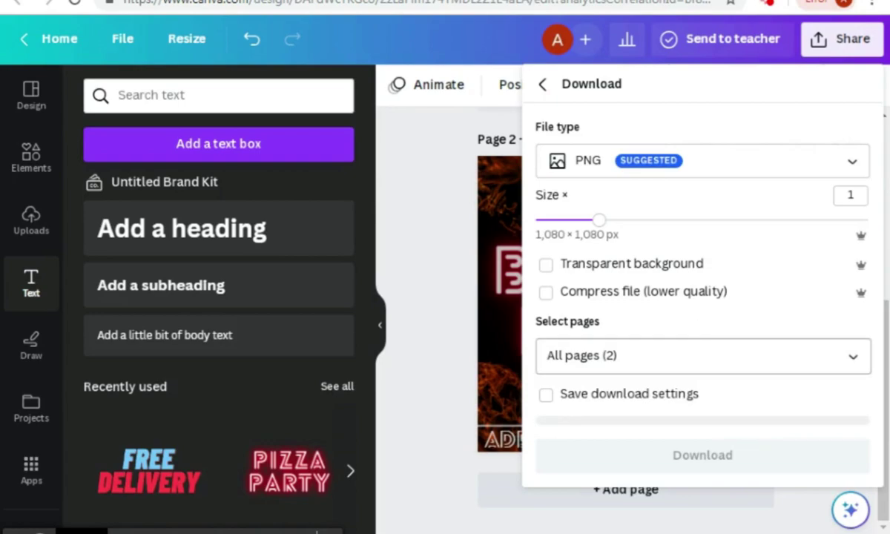
{"action": "left_click", "coordinate": [855, 362]}
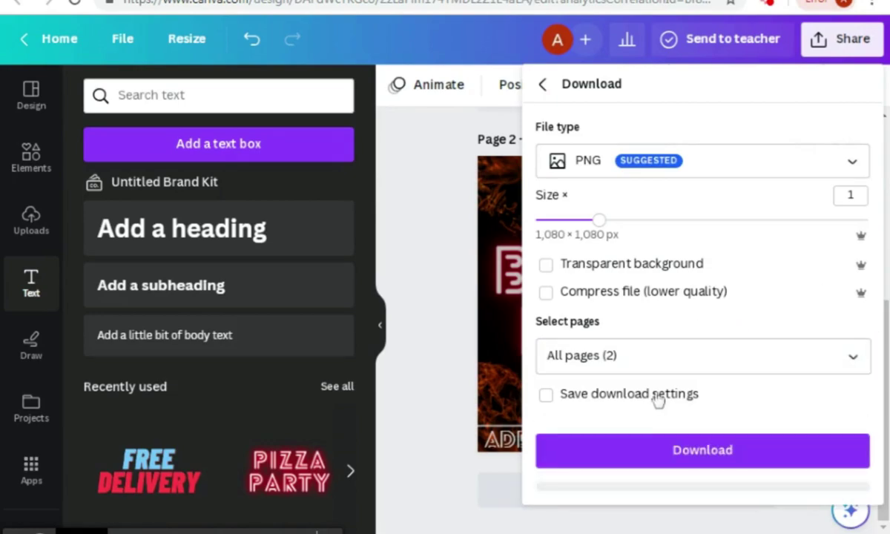
{"action": "scroll", "coordinate": [808, 338], "scroll_direction": "down", "scroll_amount": 1}
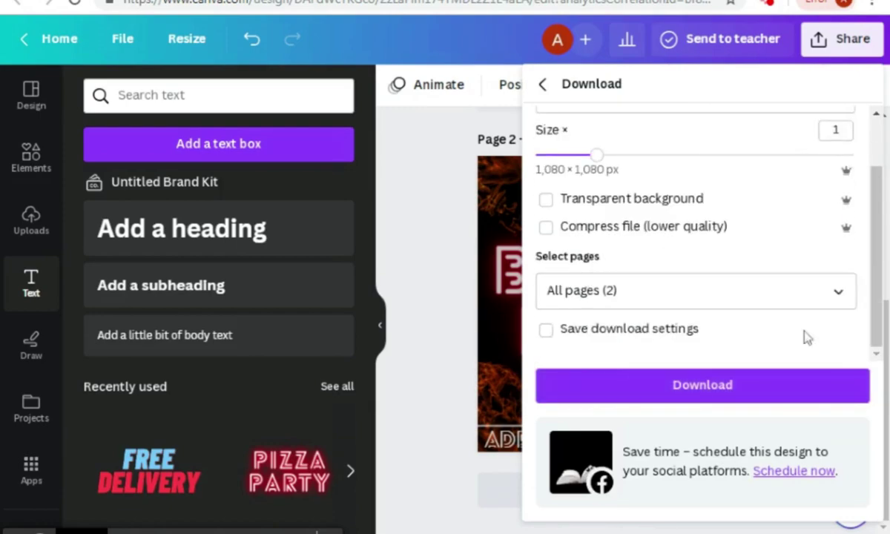
{"action": "left_click", "coordinate": [838, 290]}
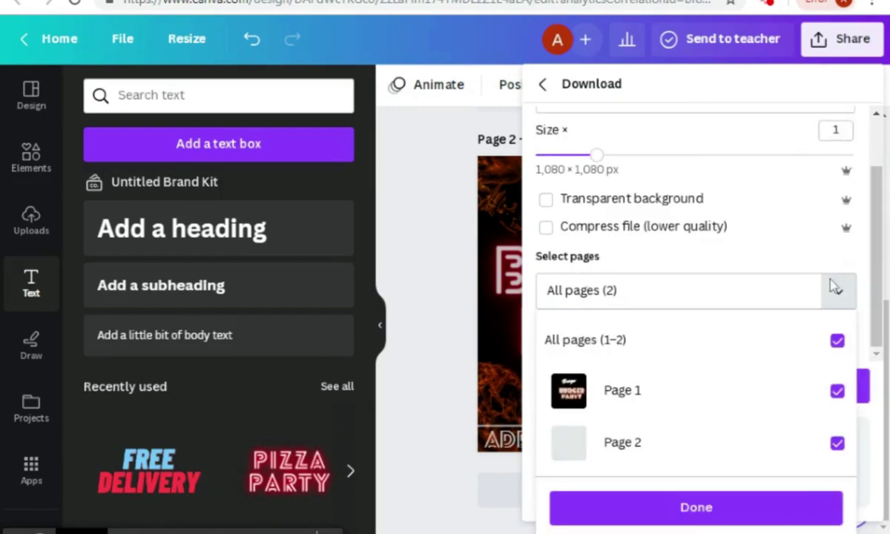
{"action": "left_click", "coordinate": [838, 343]}
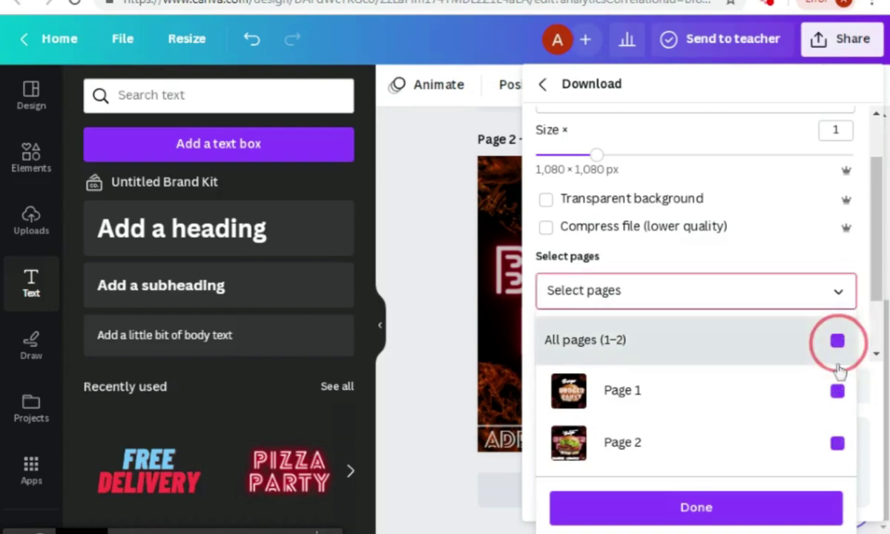
{"action": "left_click", "coordinate": [705, 466]}
{"action": "left_click", "coordinate": [666, 509]}
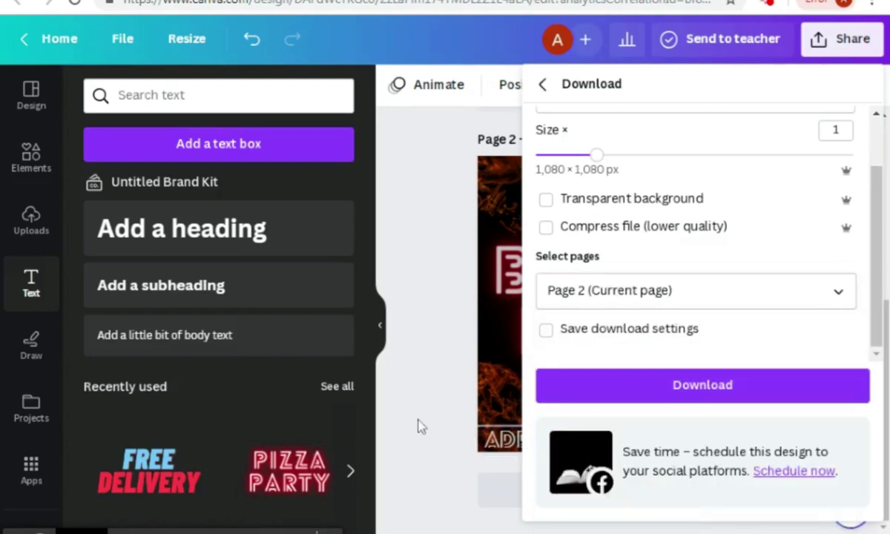
{"action": "left_click", "coordinate": [731, 390]}
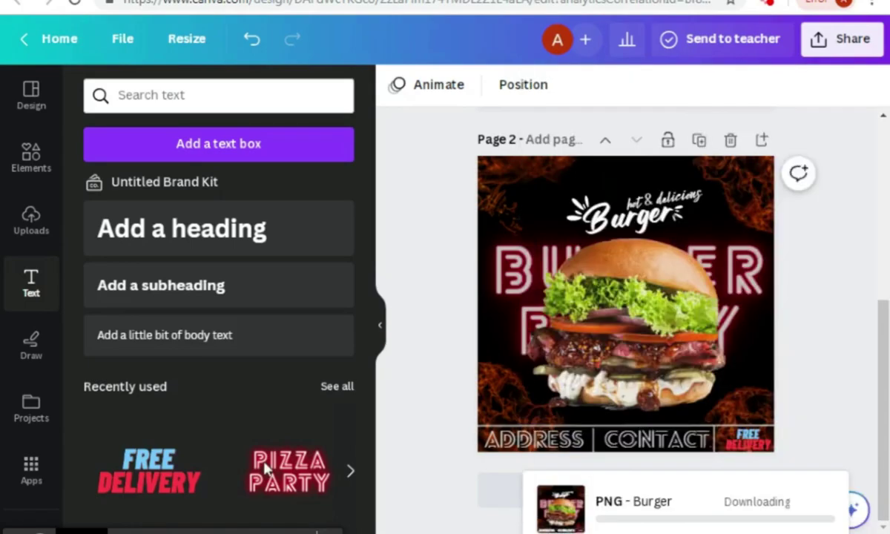